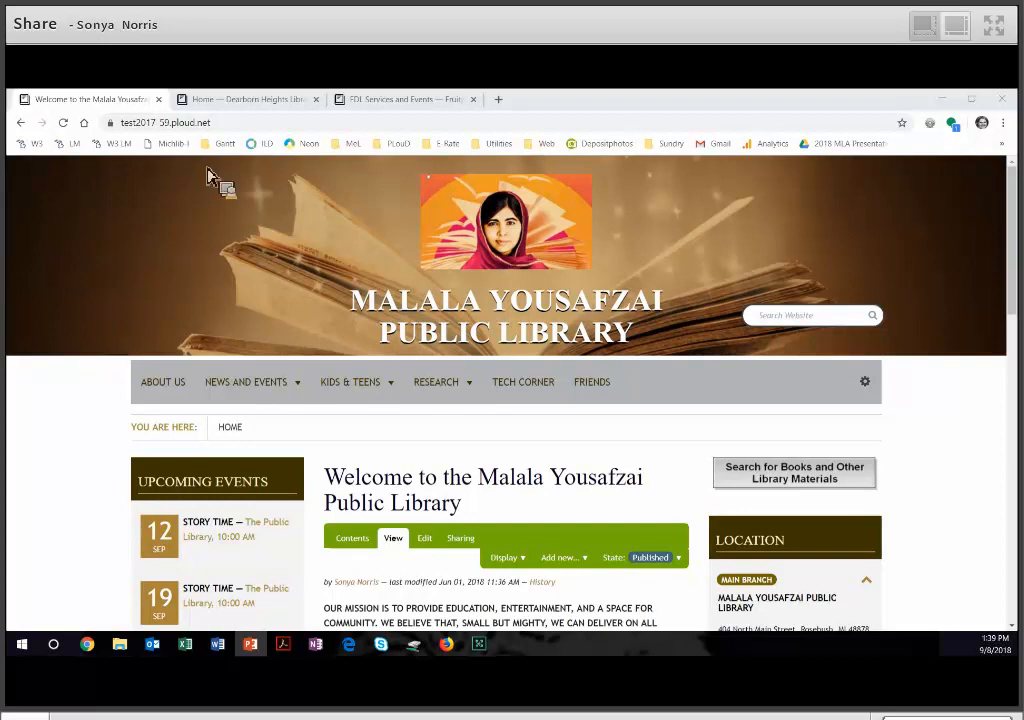
- Open the Tech Corner section of the library site and start adding a new Cover item there
left_click(536, 398)
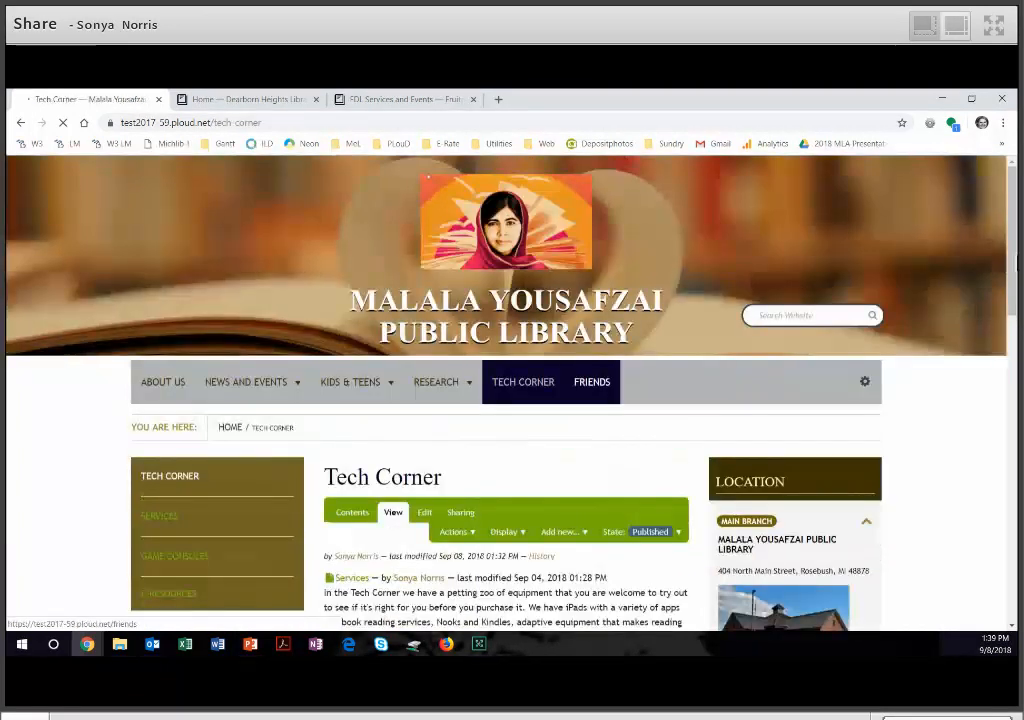
scroll(592, 382, "down", 4)
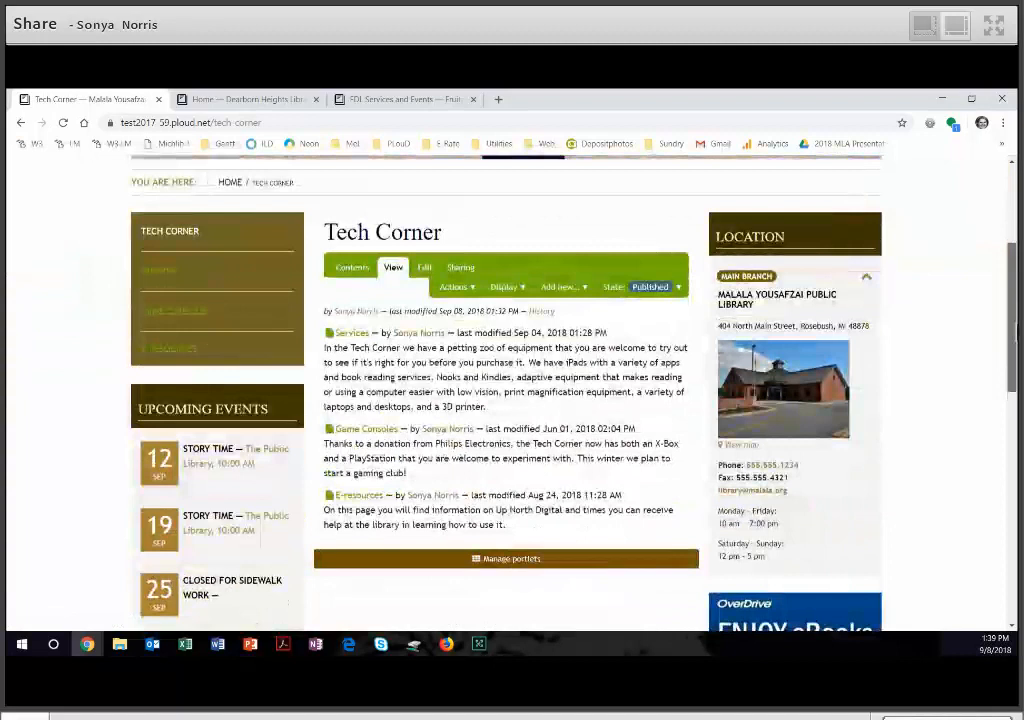
scroll(469, 320, "down", 1)
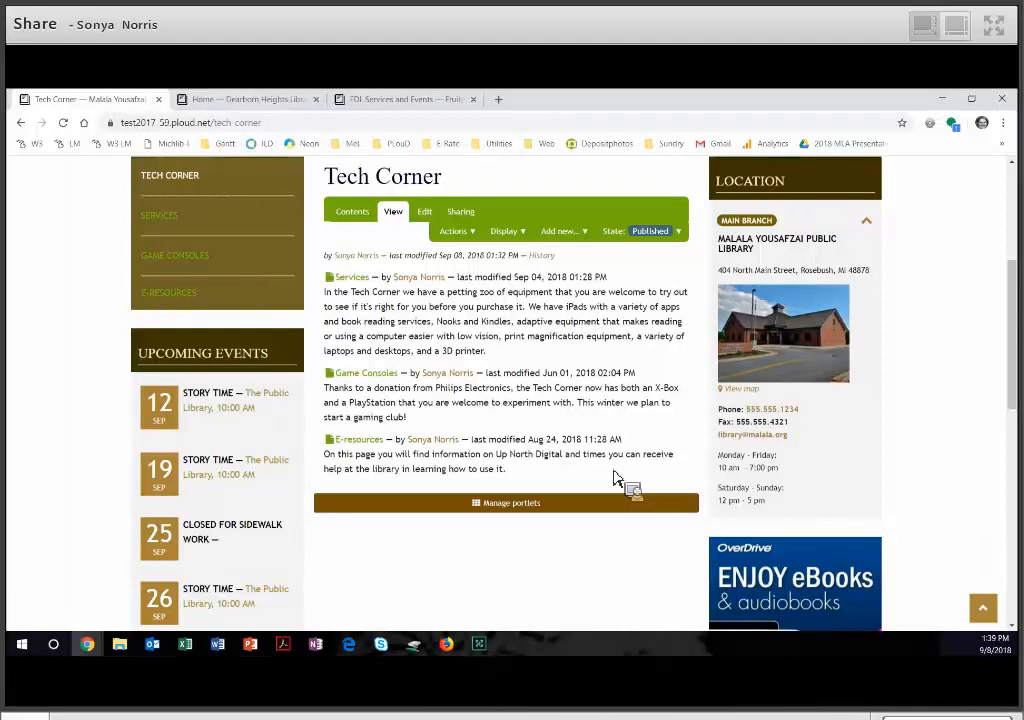
left_click(584, 233)
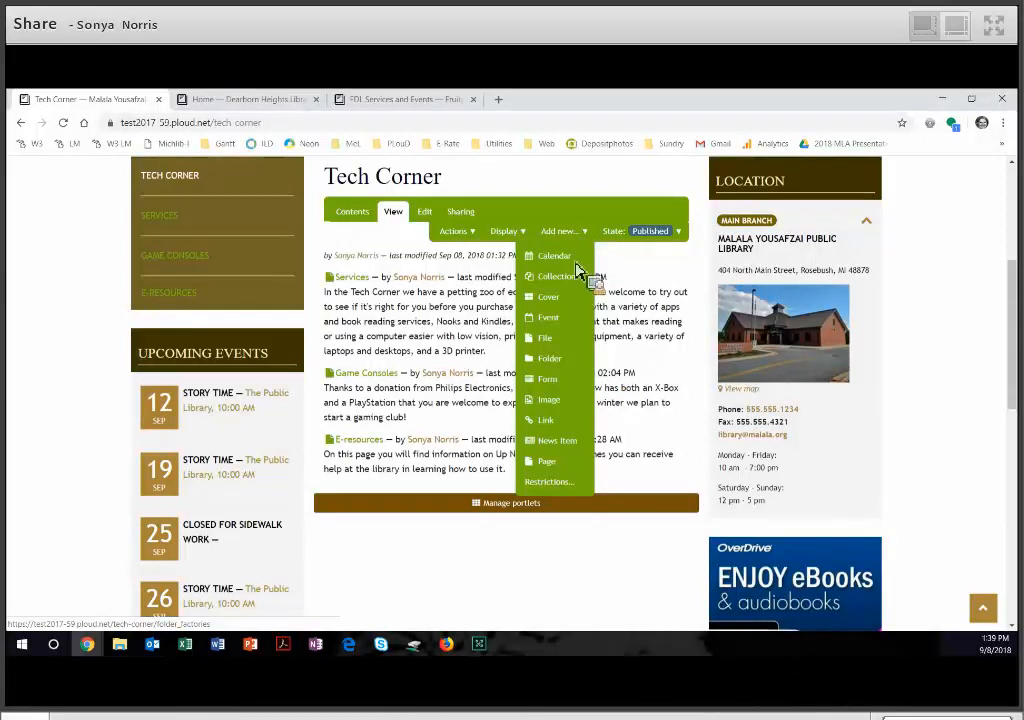
left_click(570, 304)
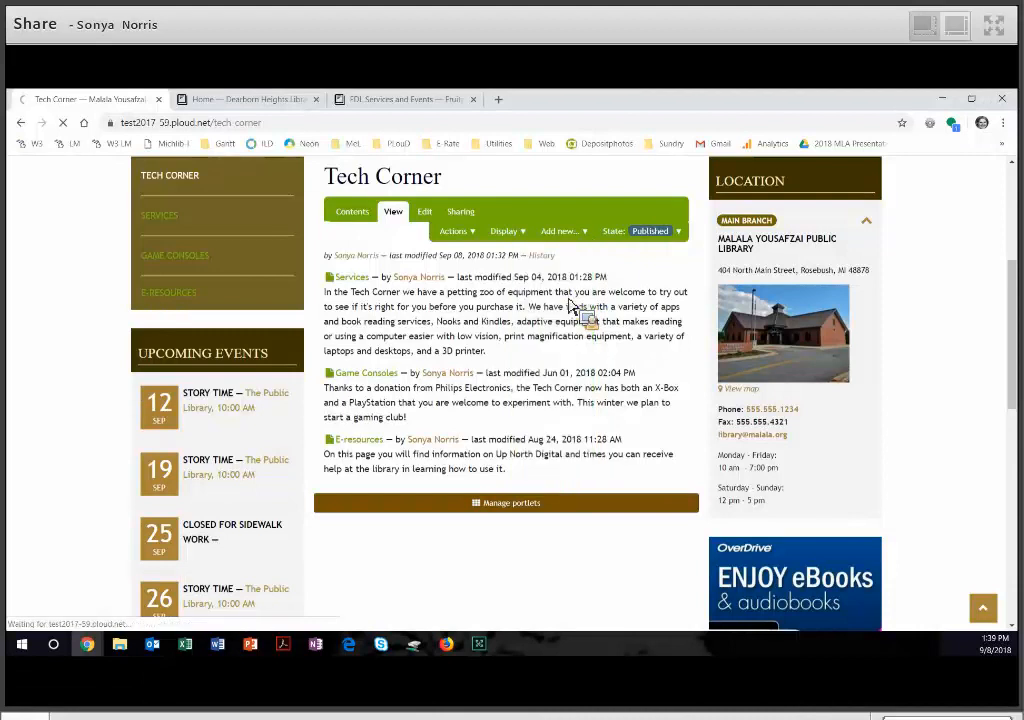
- Title the new cover "Tech Corner", choose the Ploud Empty Layout and save the item
scroll(464, 430, "down", 2)
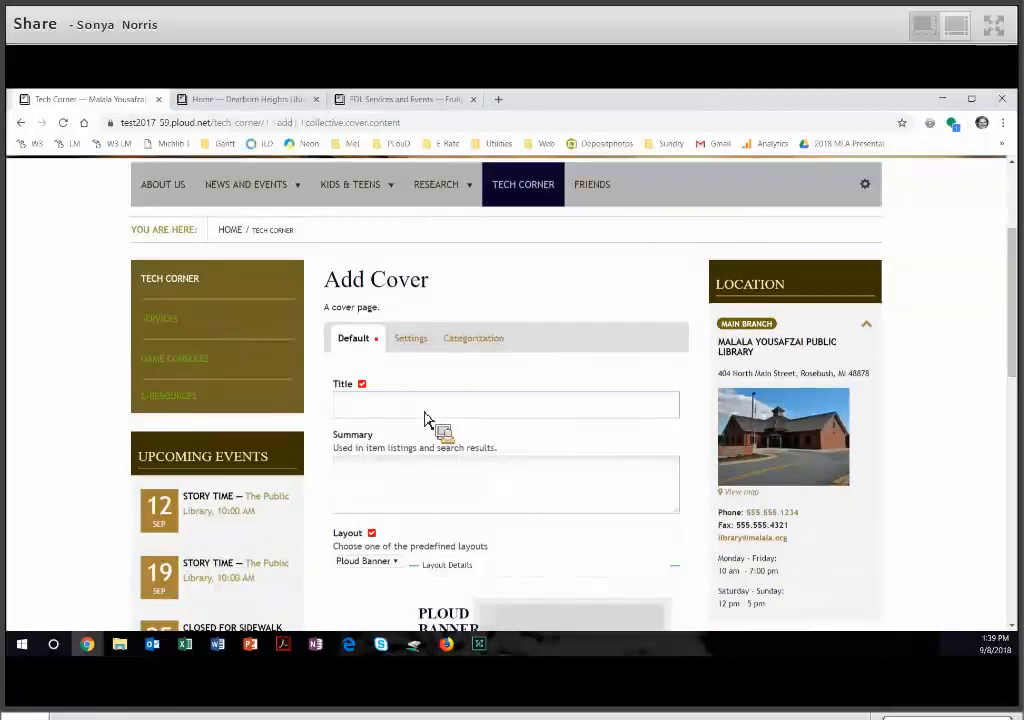
type("Tech Corner")
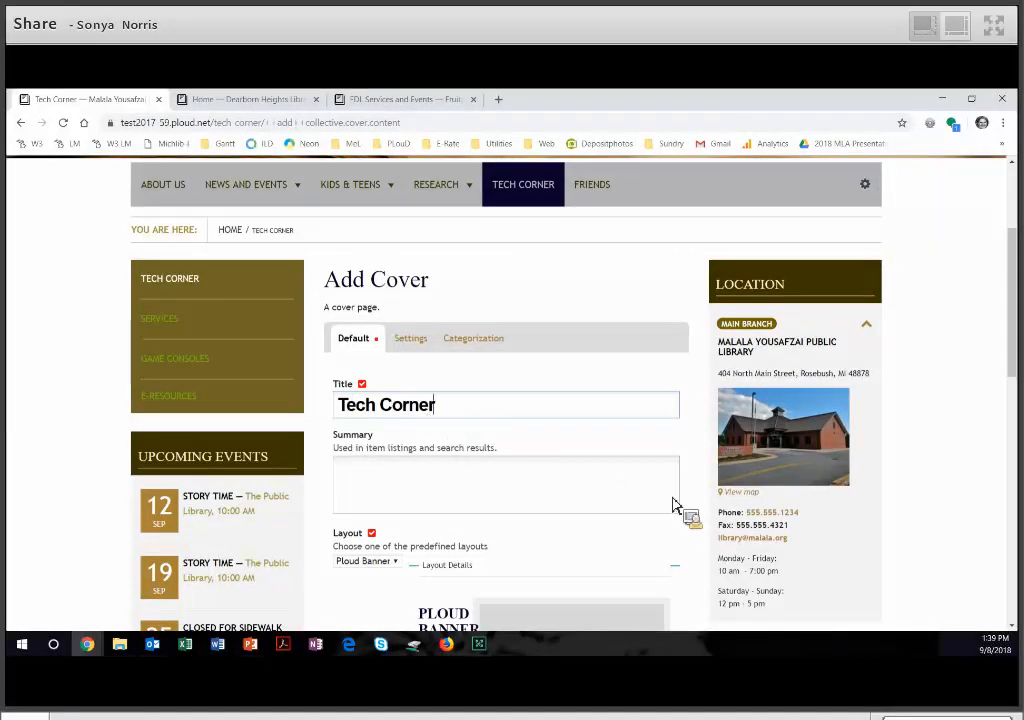
scroll(676, 505, "down", 1)
scroll(676, 505, "down", 1)
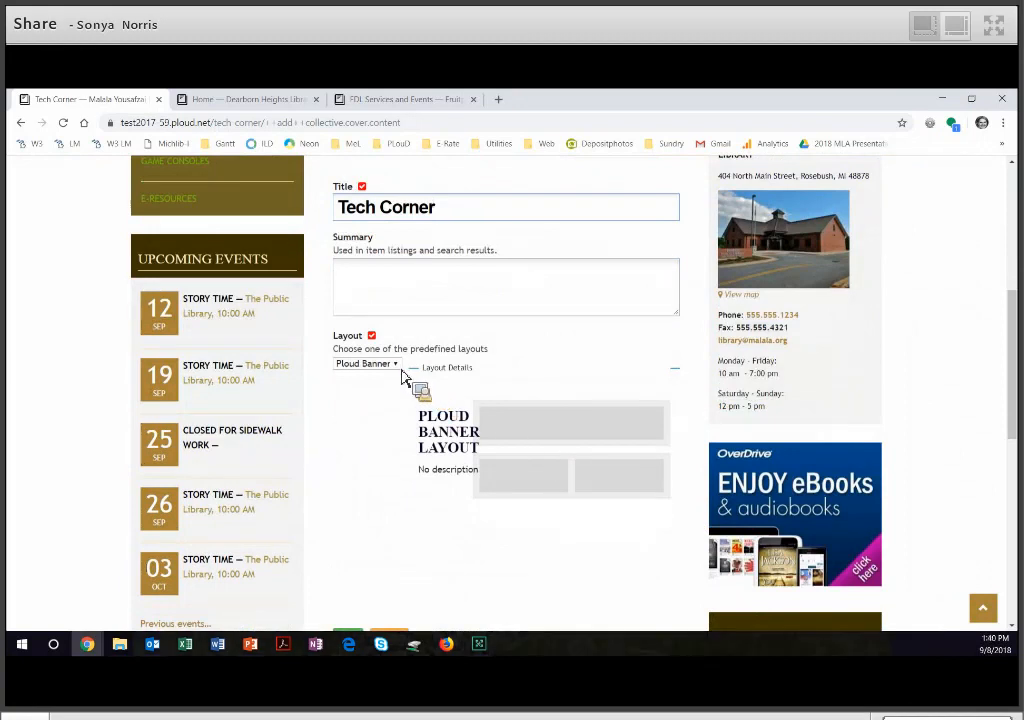
left_click(398, 366)
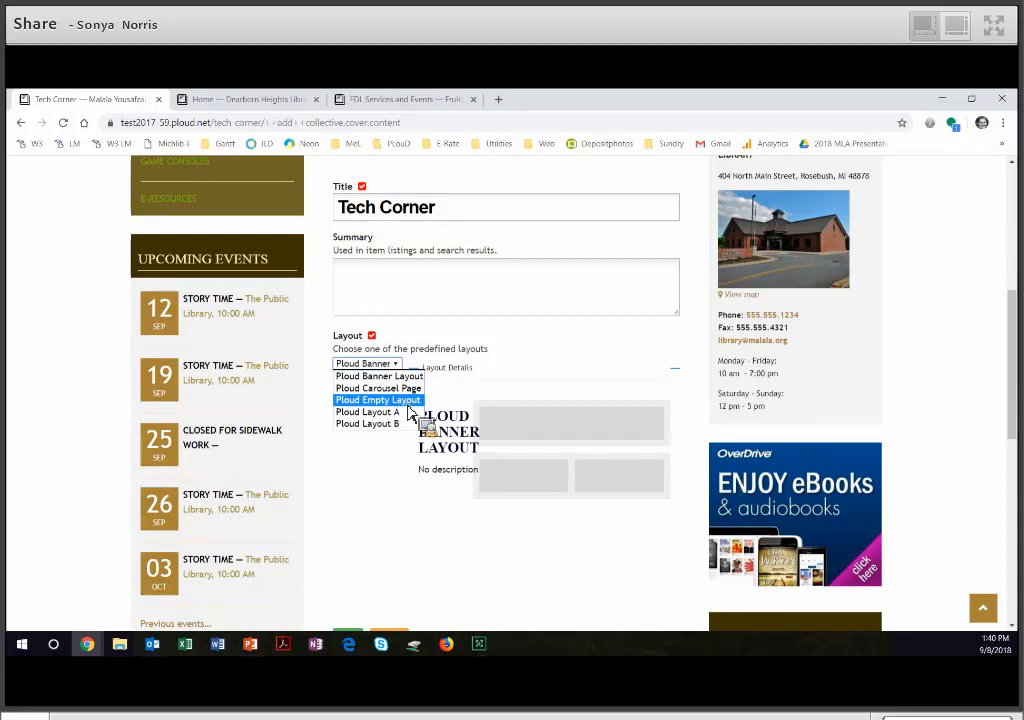
left_click(408, 401)
scroll(395, 468, "down", 3)
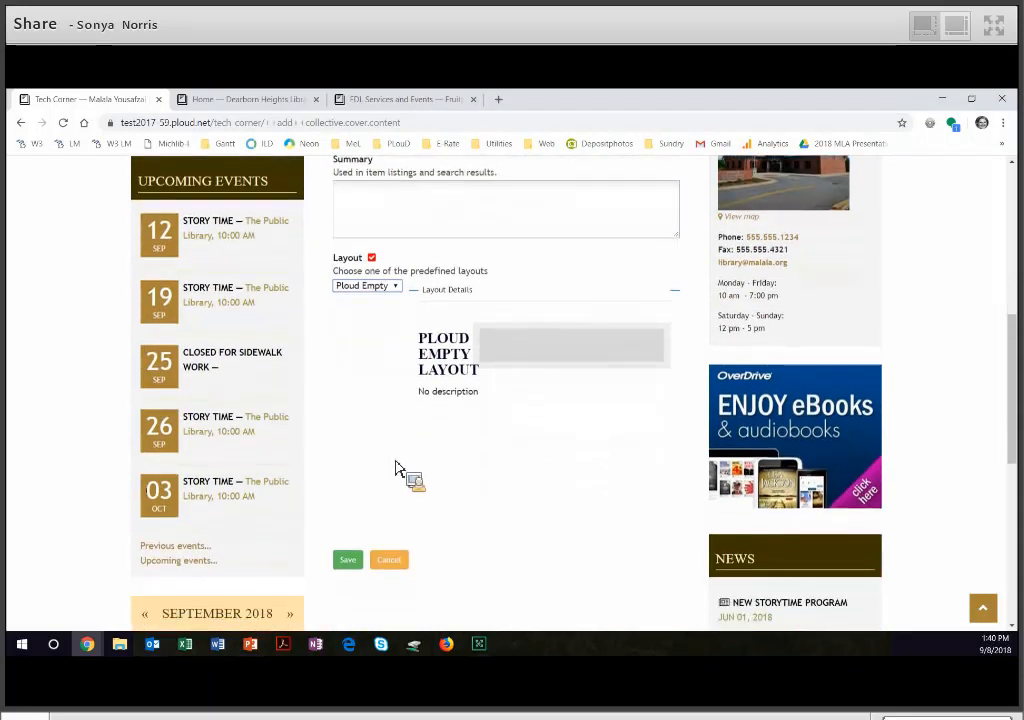
left_click(359, 512)
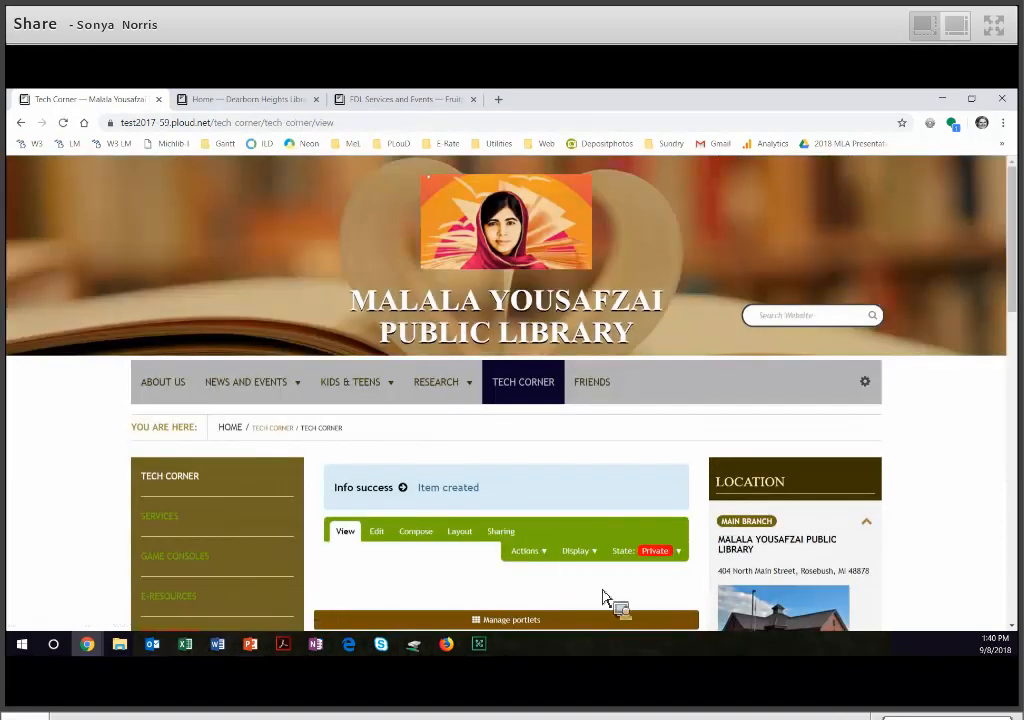
- In the cover's layout, add two rows below the existing Rich Text tile and split the middle row into two columns
scroll(603, 598, "down", 1)
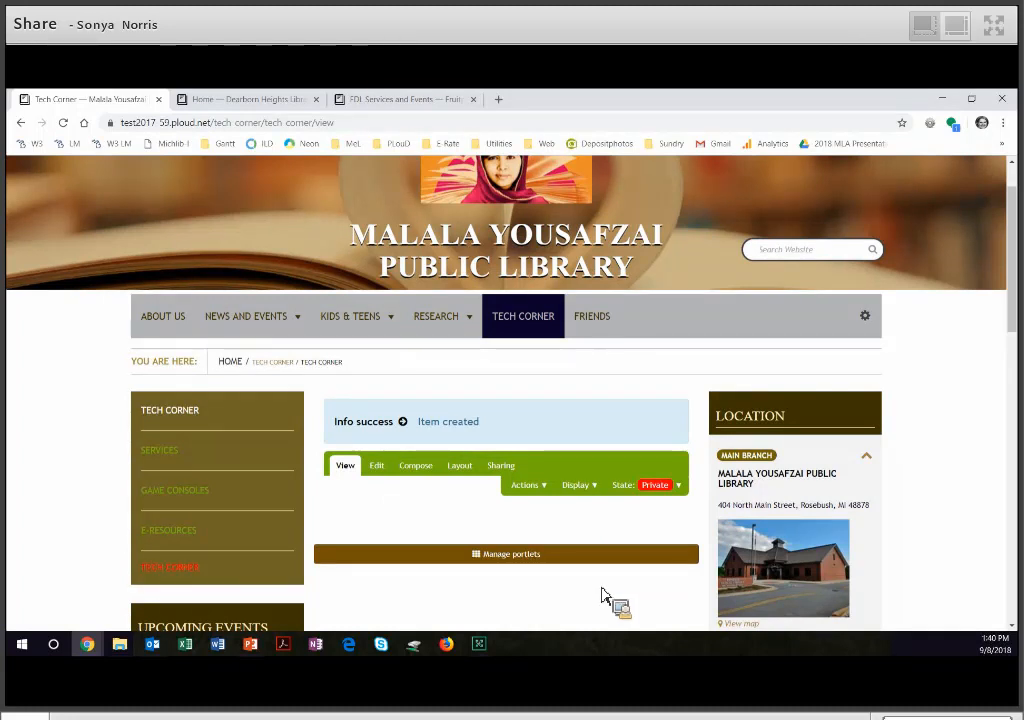
left_click(471, 479)
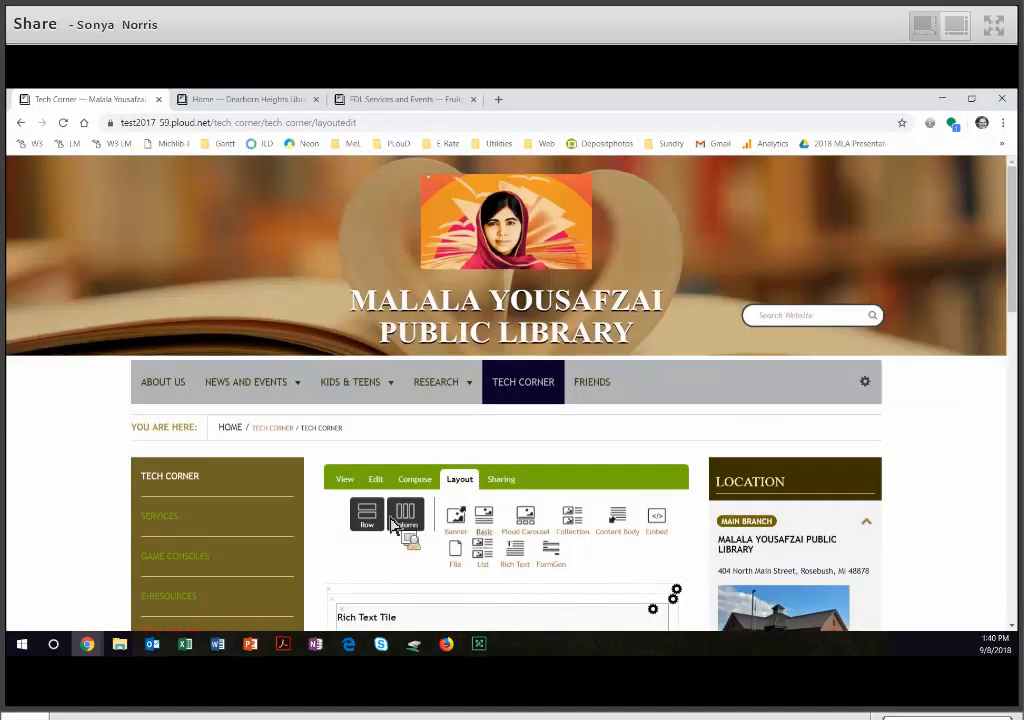
left_click_drag(672, 537, 1014, 344)
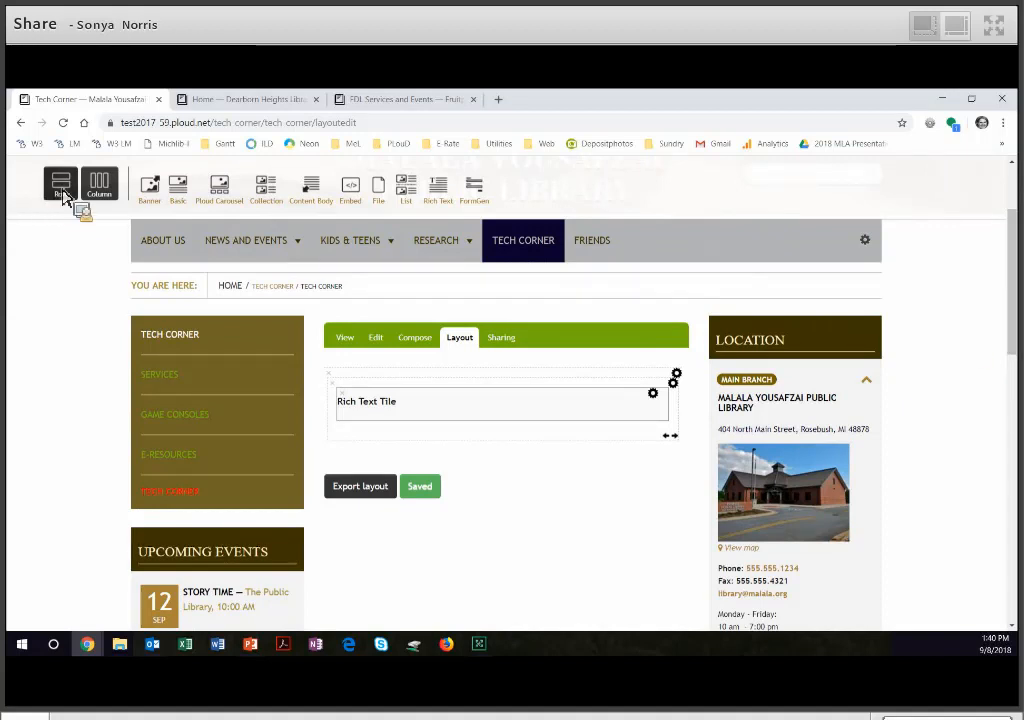
left_click_drag(62, 195, 440, 521)
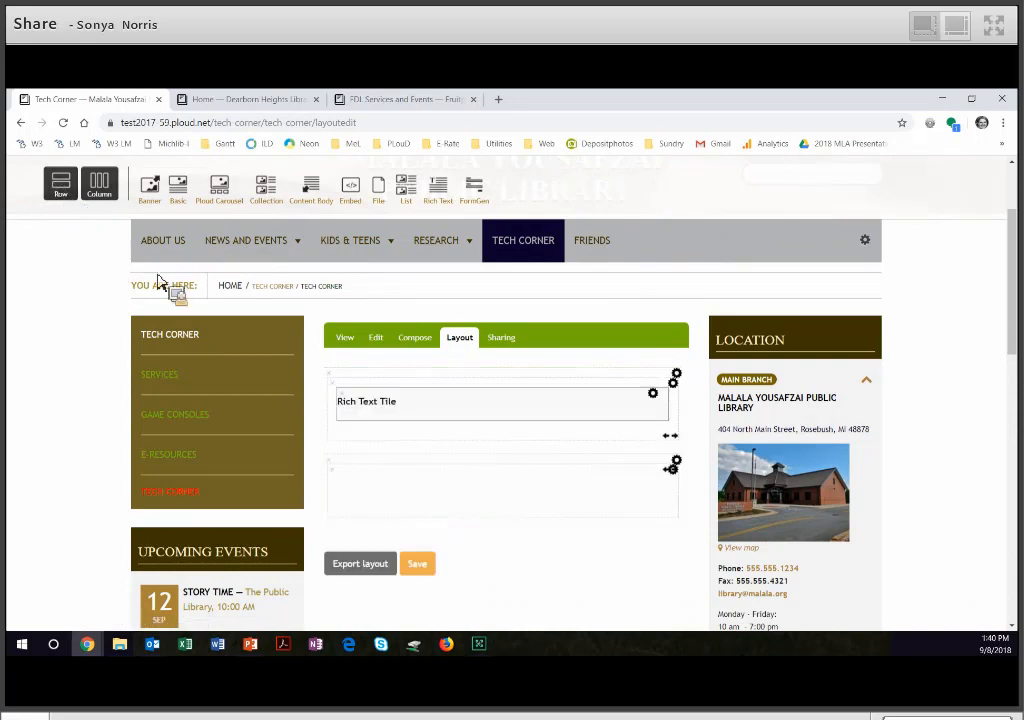
left_click_drag(84, 213, 407, 587)
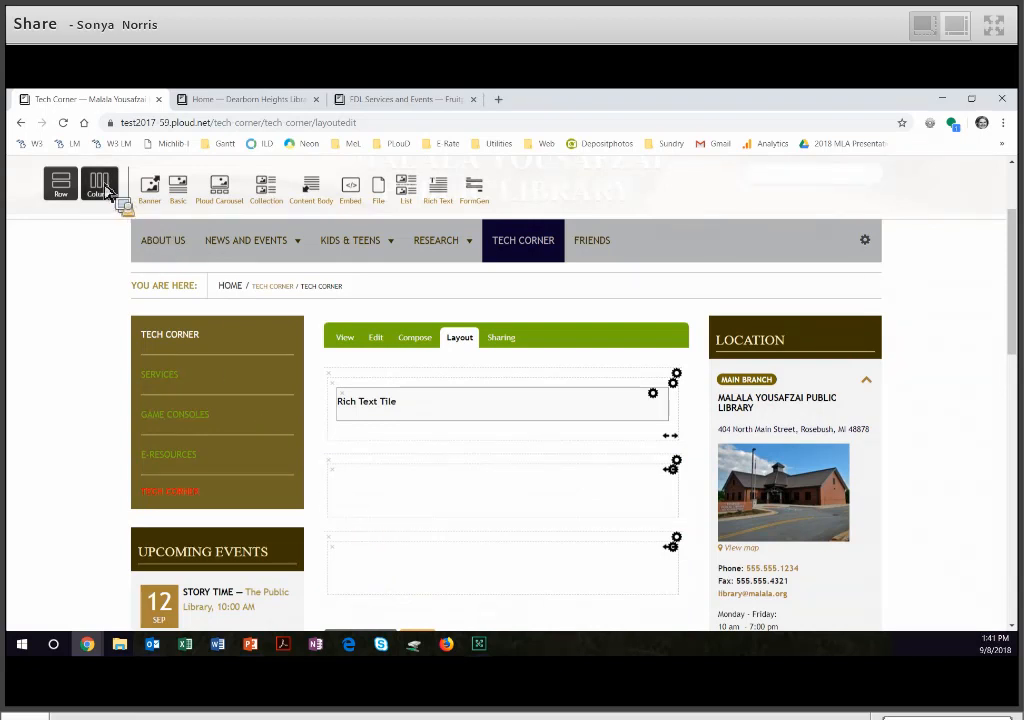
left_click_drag(108, 188, 497, 514)
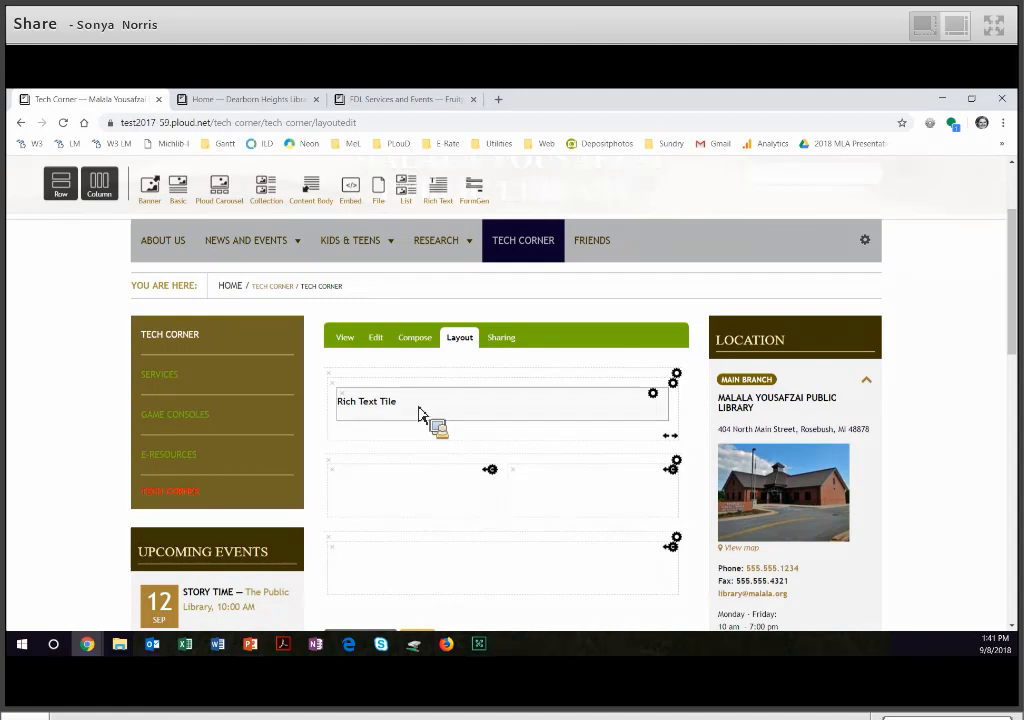
- Place a Rich Text tile in each column of the middle row and one in the bottom row, and save the layout
left_click_drag(443, 197, 440, 497)
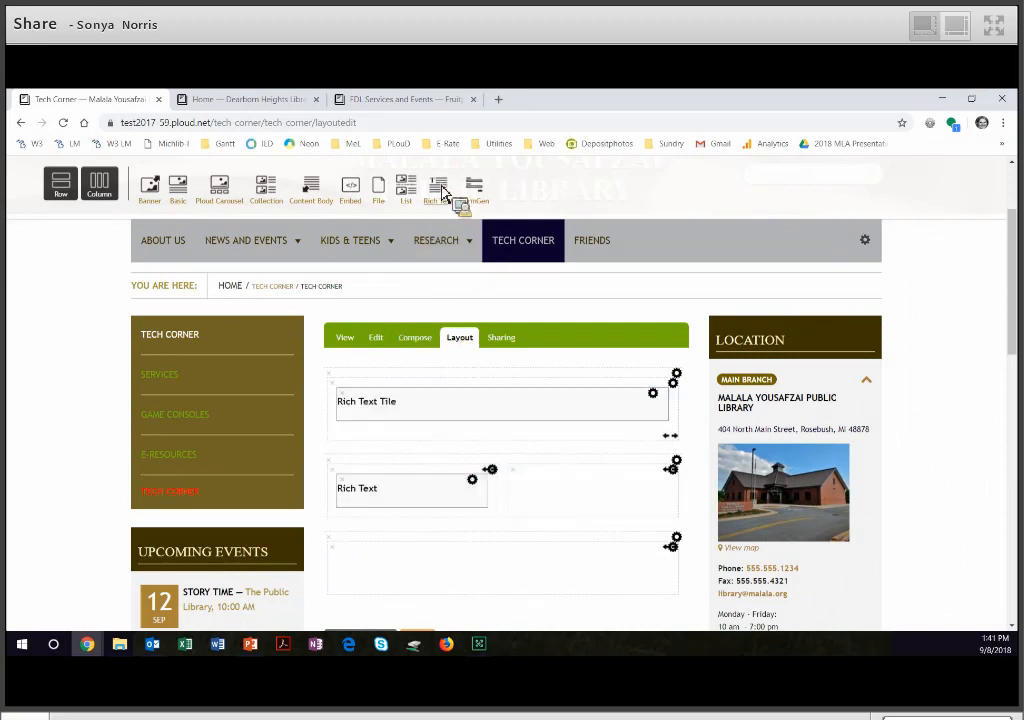
left_click_drag(450, 199, 605, 497)
left_click_drag(447, 257, 496, 588)
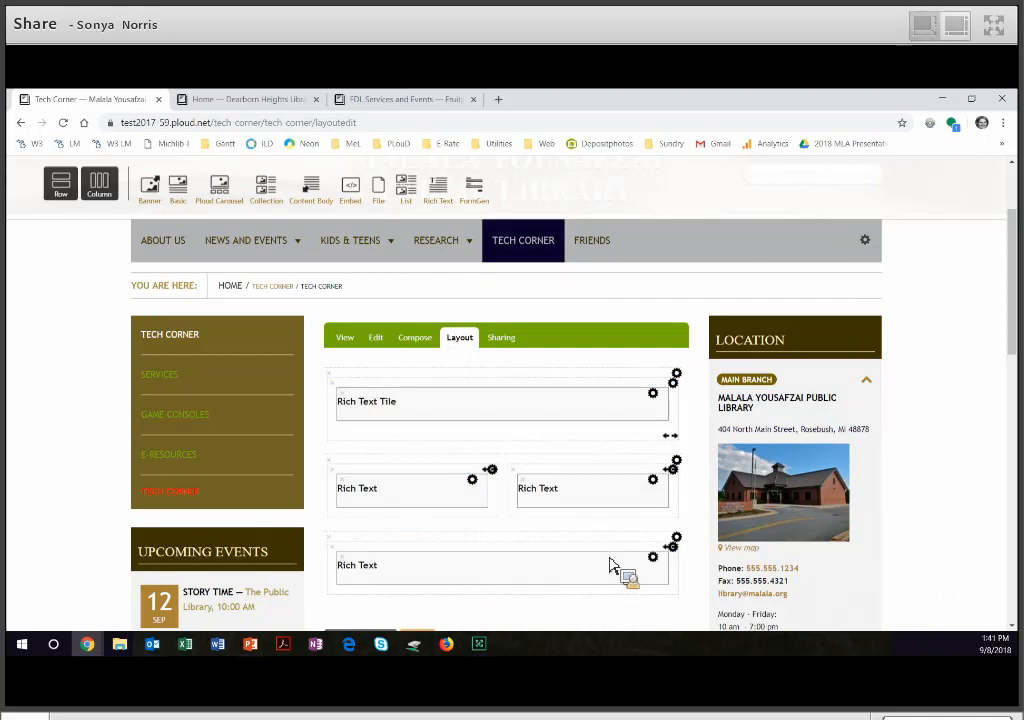
scroll(425, 523, "down", 2)
left_click(417, 510)
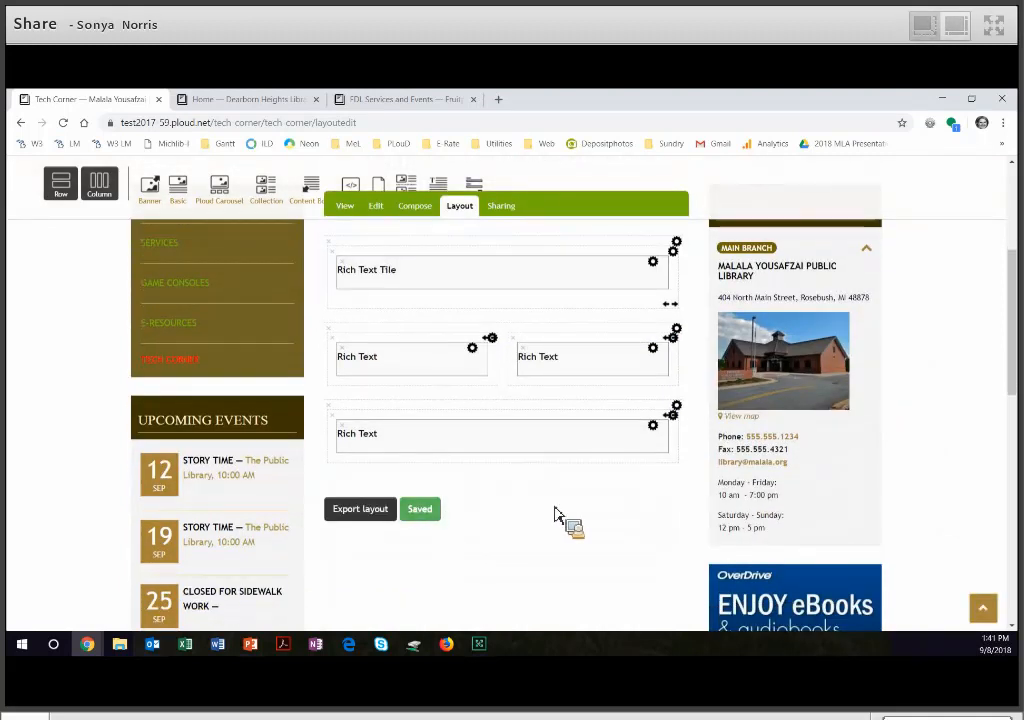
- Compose the top Rich Text tile with the text "Tech Corner" as a centred H1 heading and save the tile
scroll(558, 515, "up", 1)
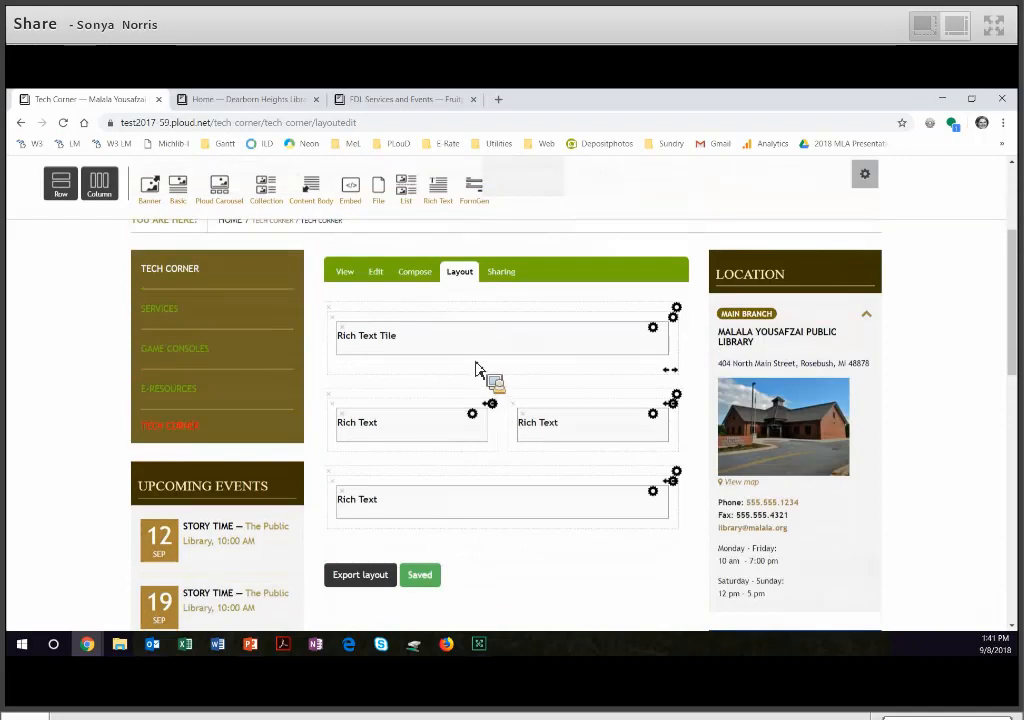
left_click(420, 282)
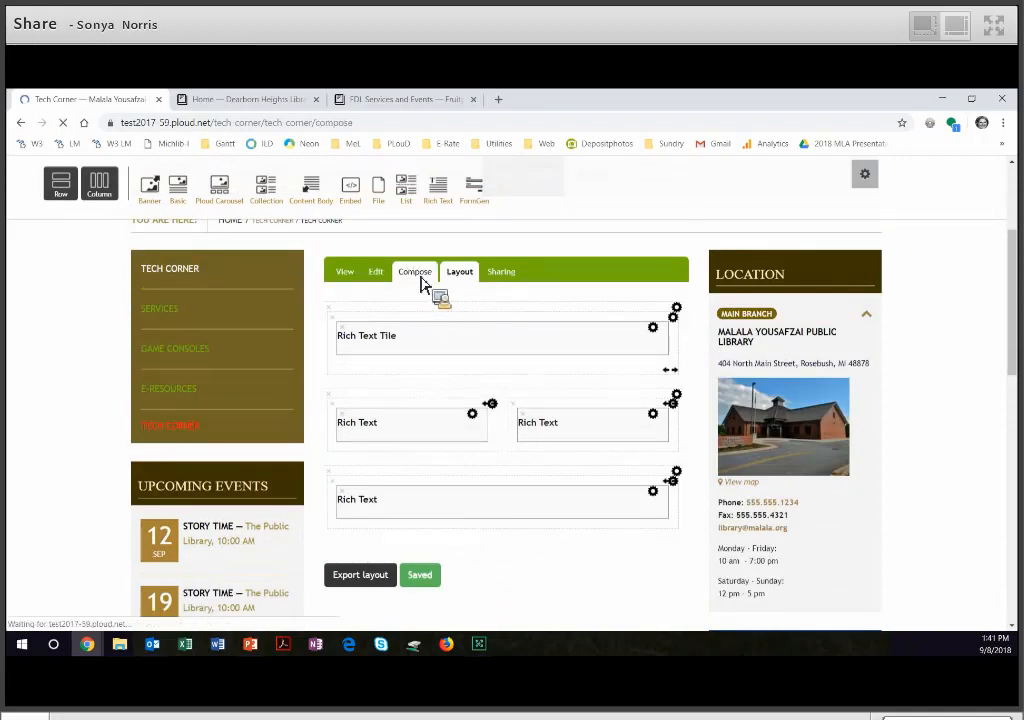
scroll(660, 442, "down", 2)
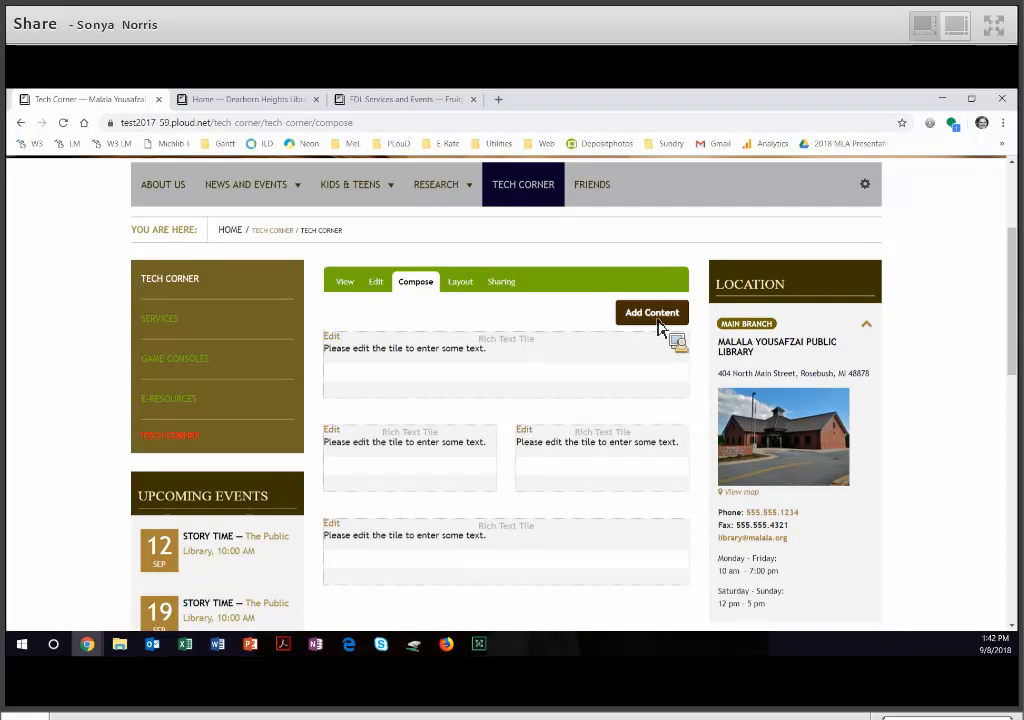
left_click(340, 344)
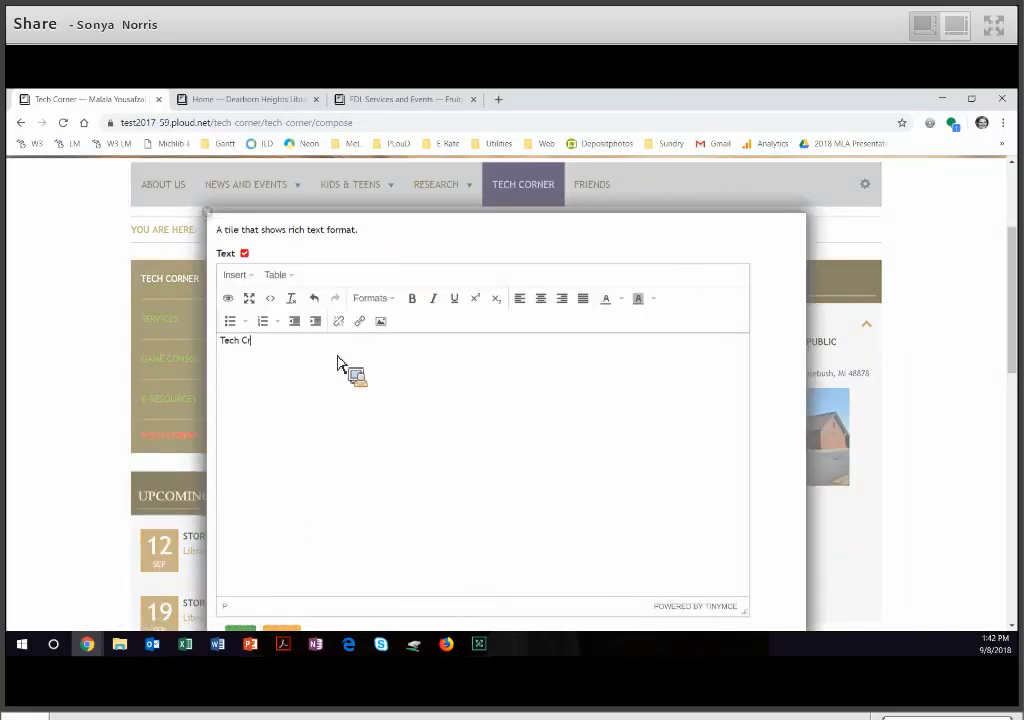
mouse_move(337, 362)
left_mouse_down()
mouse_move(261, 338)
mouse_move(217, 352)
mouse_move(377, 338)
left_mouse_up()
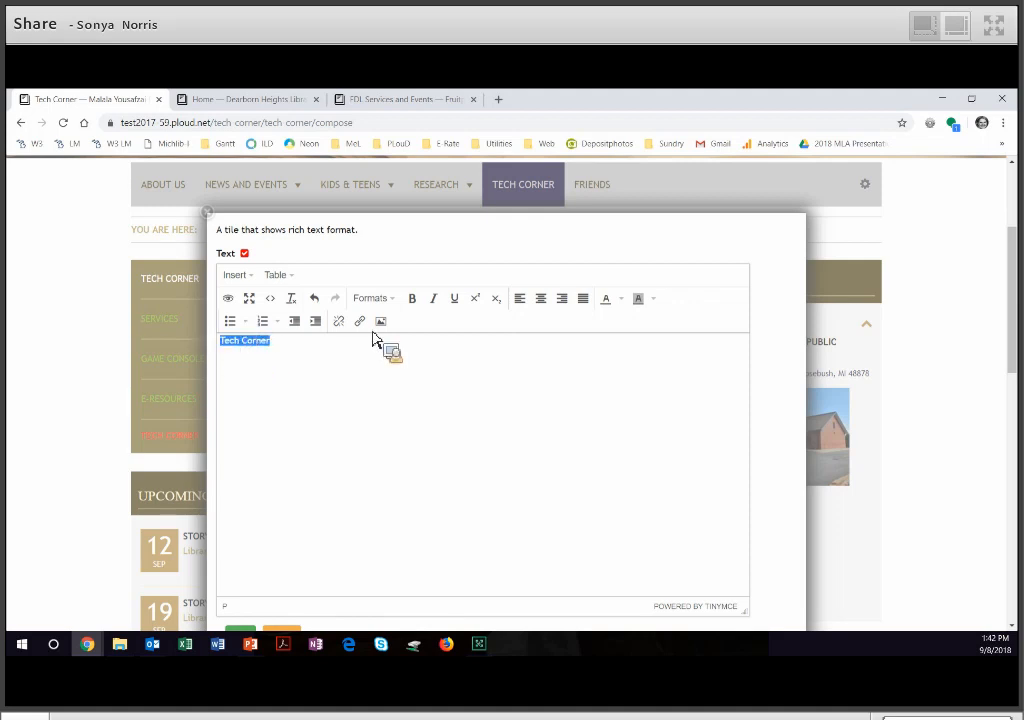
left_click(383, 300)
mouse_move(441, 322)
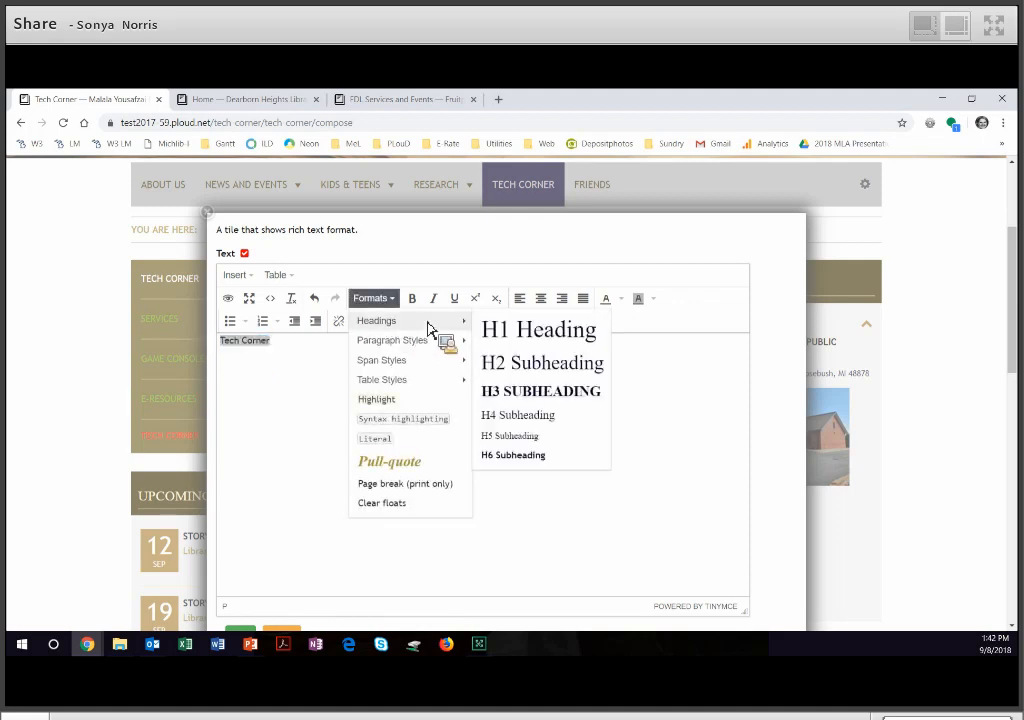
left_click(527, 333)
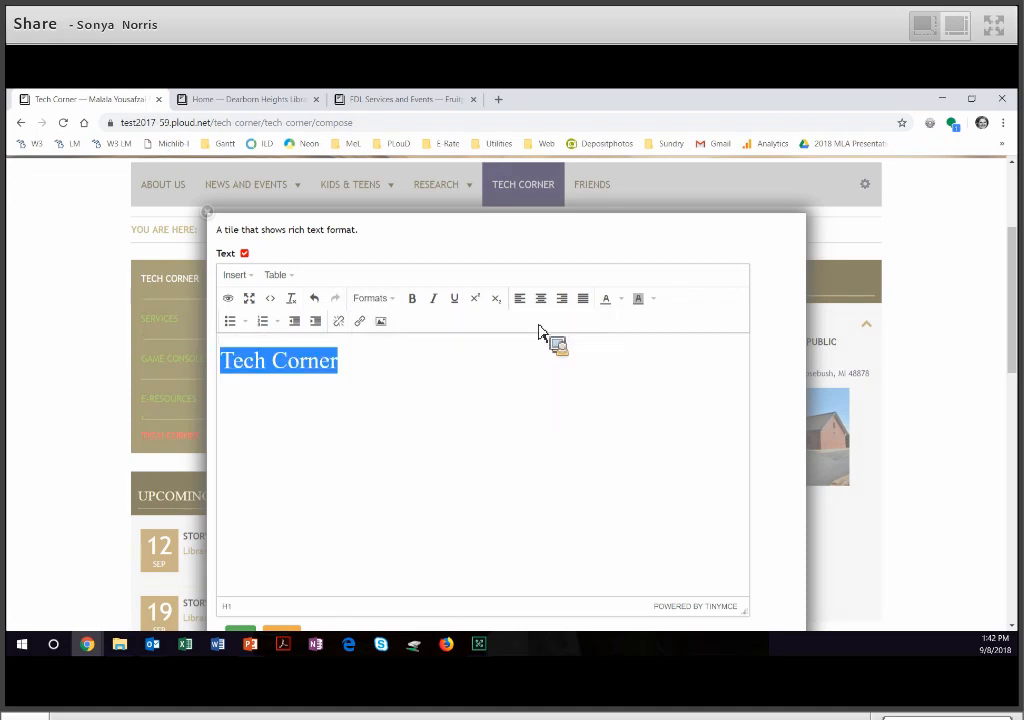
left_click(542, 304)
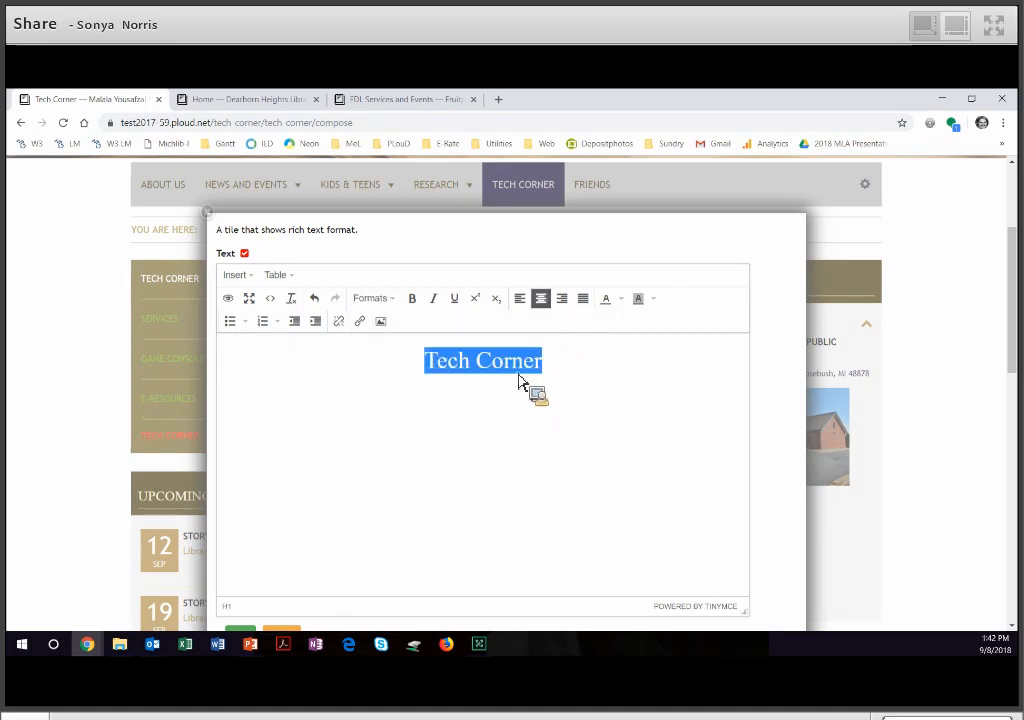
scroll(484, 466, "down", 2)
left_click(240, 440)
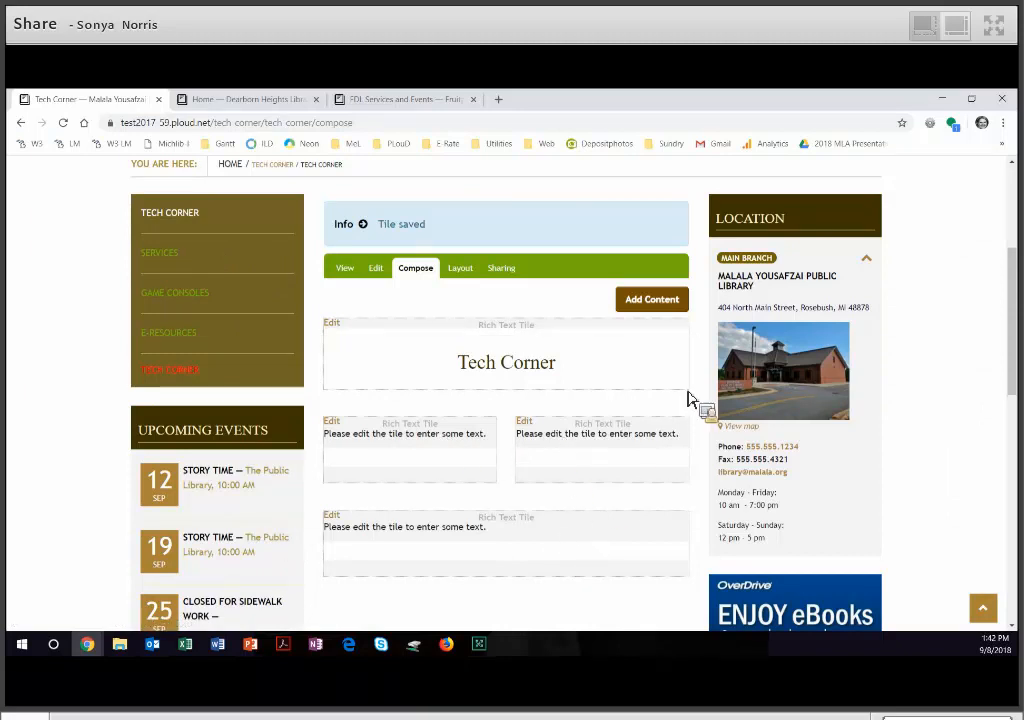
- Add the Tech Corner folder's Services page to the middle row's first tile and its Game Consoles page to the second
left_click(674, 310)
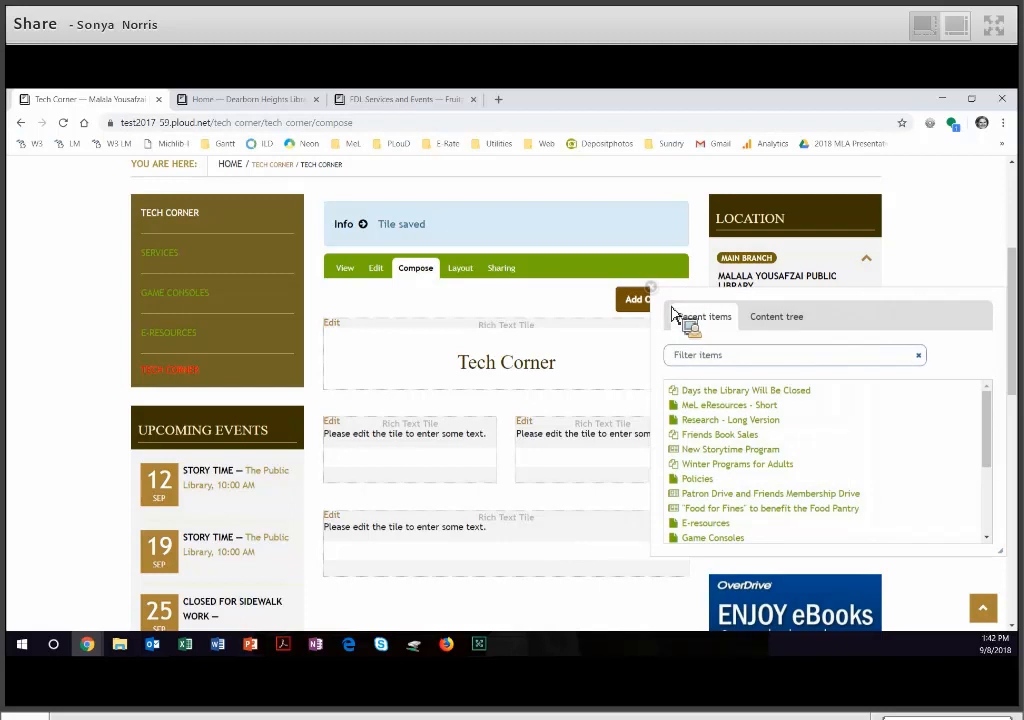
left_click(782, 324)
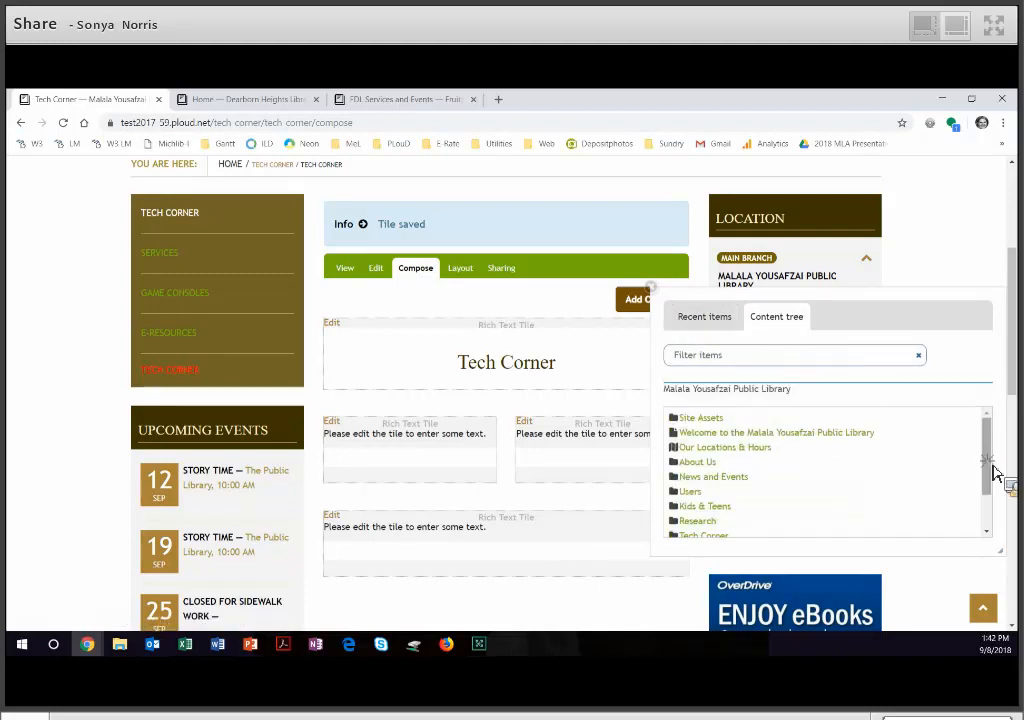
scroll(993, 492, "down", 2)
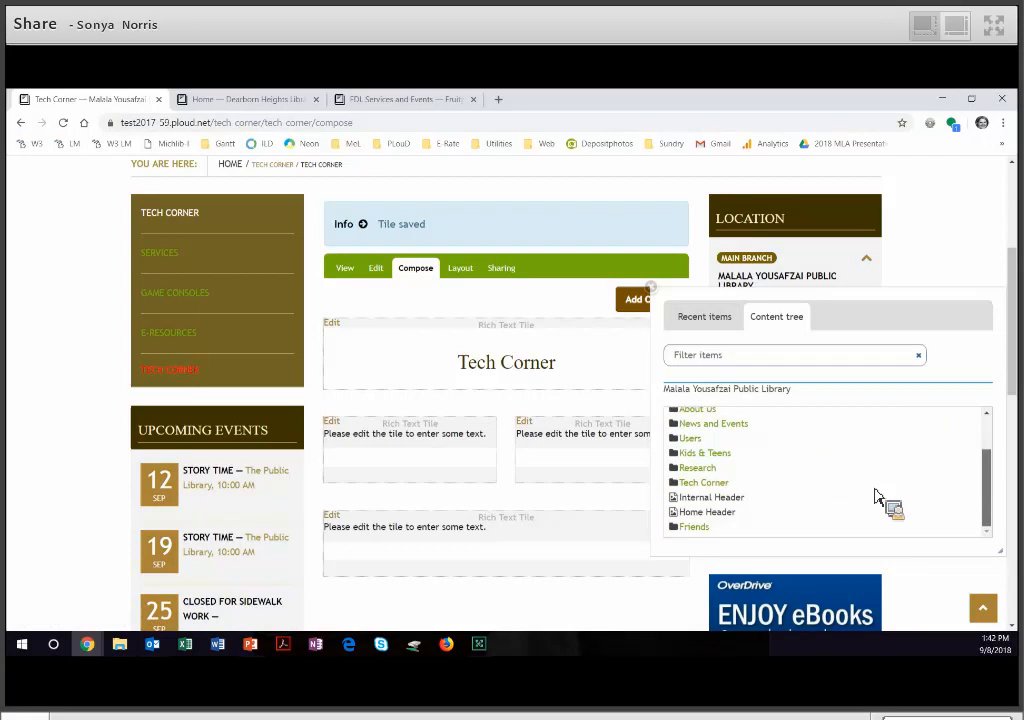
left_click(725, 489)
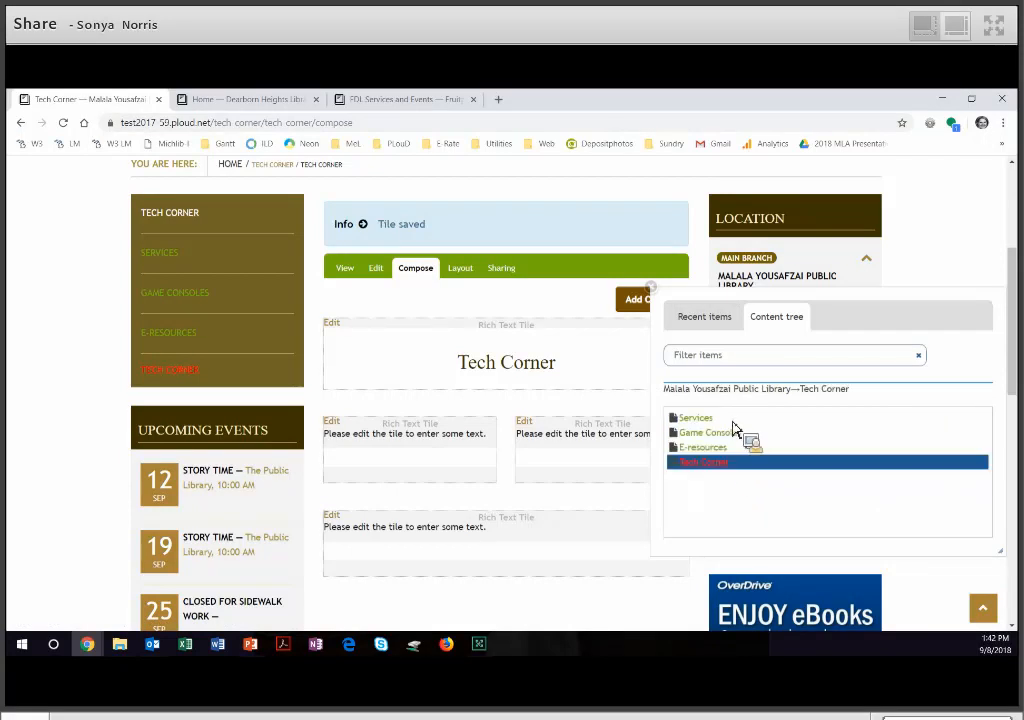
left_click_drag(736, 449, 452, 468)
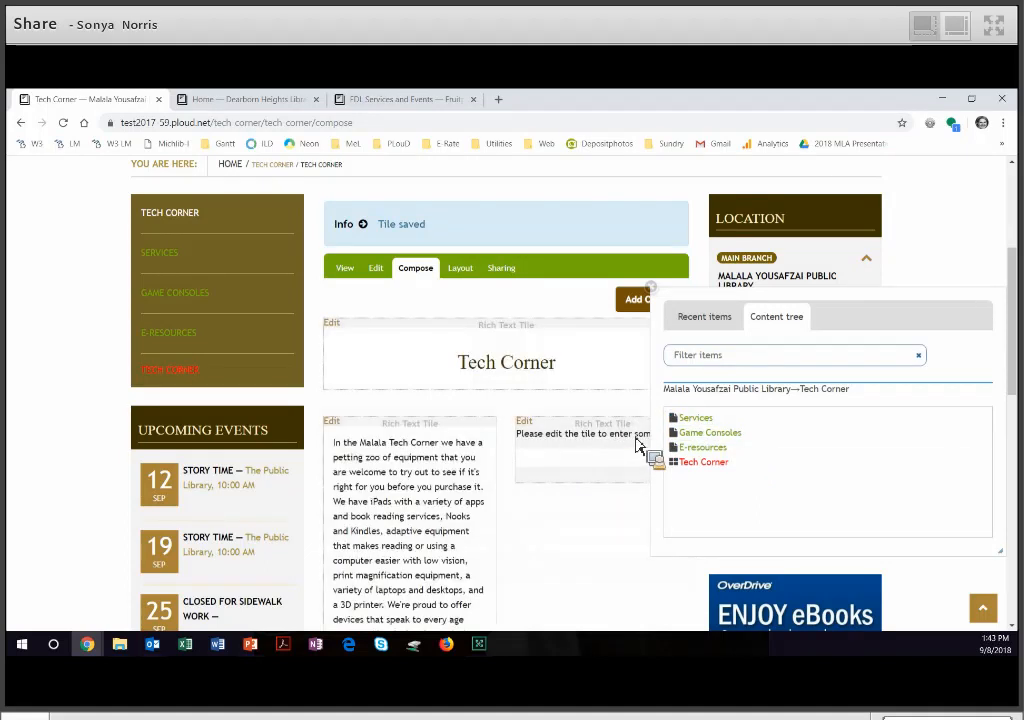
left_click_drag(713, 441, 590, 462)
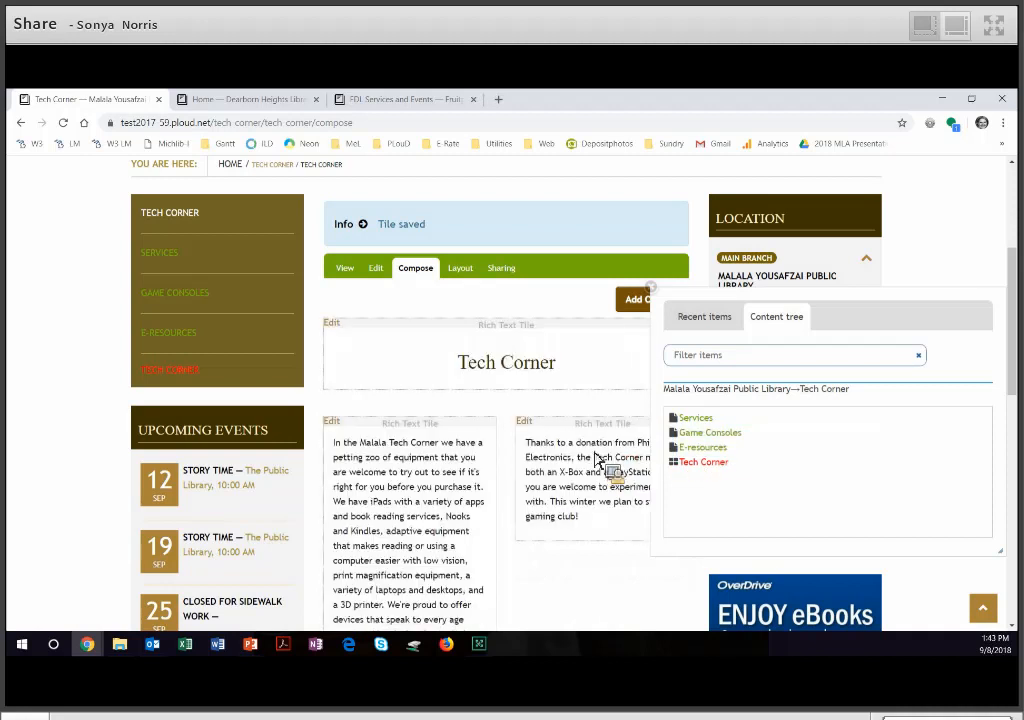
- Add the Tech Corner folder's E-resources page to the bottom row's Rich Text tile and close the content chooser
scroll(598, 460, "down", 5)
left_click_drag(715, 448, 551, 497)
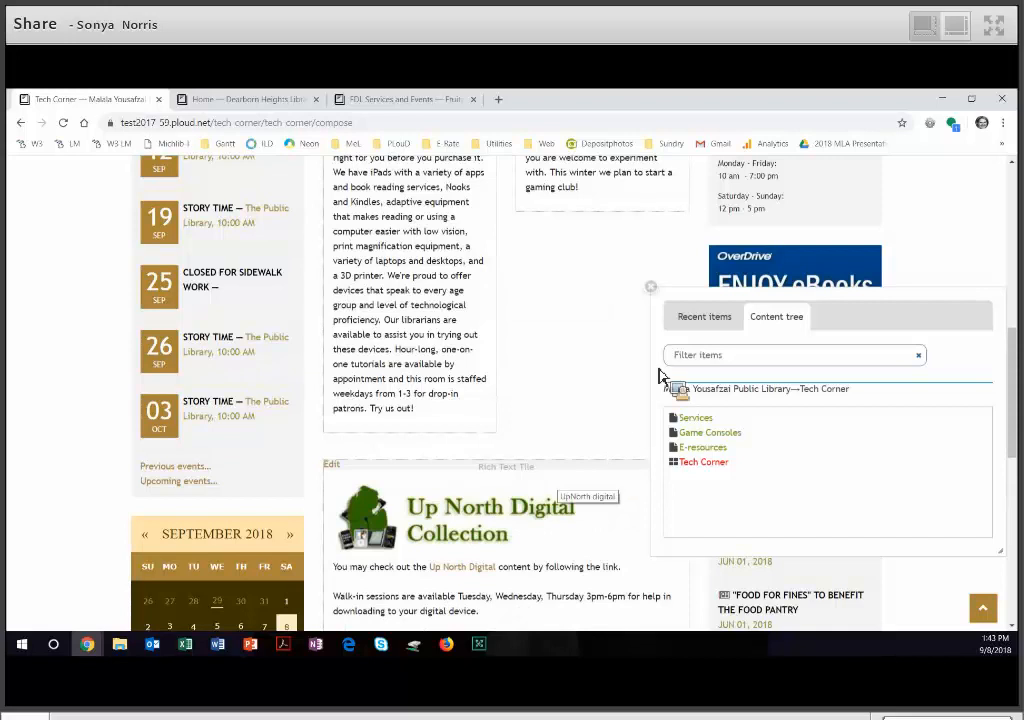
left_click(652, 288)
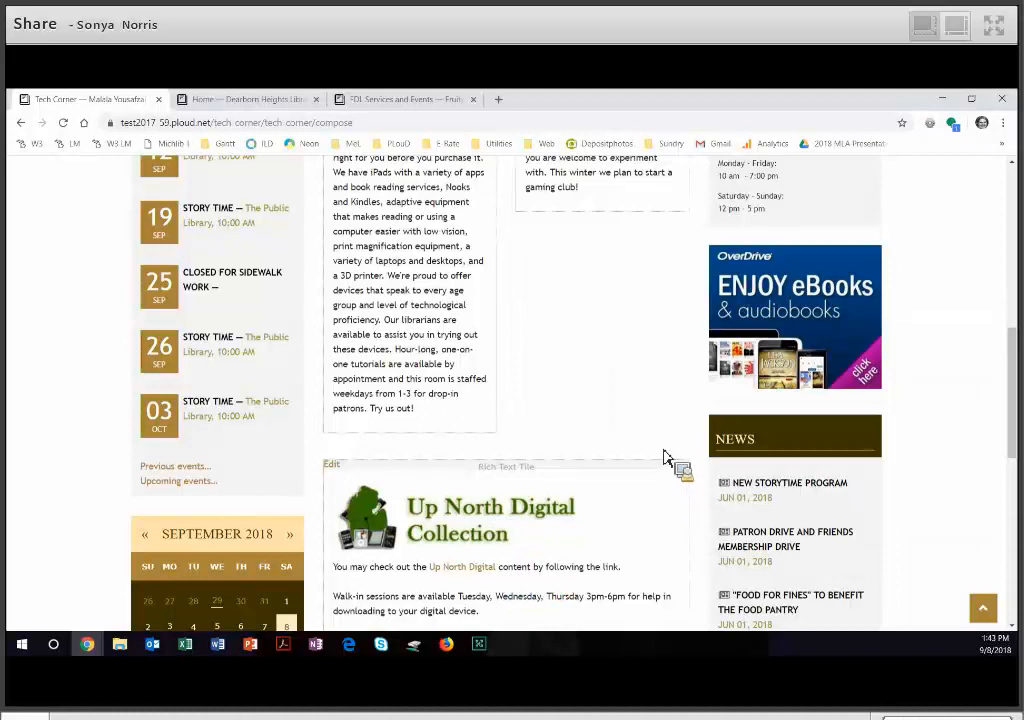
- In the cover's layout, set the middle row's first column to size 8 and narrow the second column to fit beside it
scroll(664, 453, "up", 2)
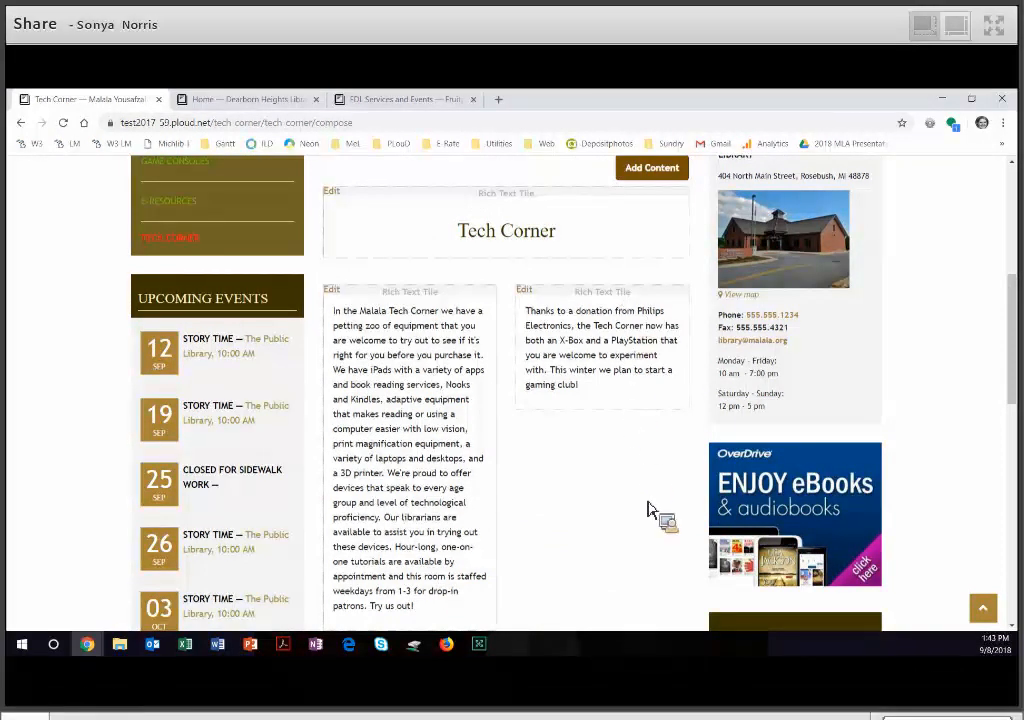
scroll(648, 510, "up", 1)
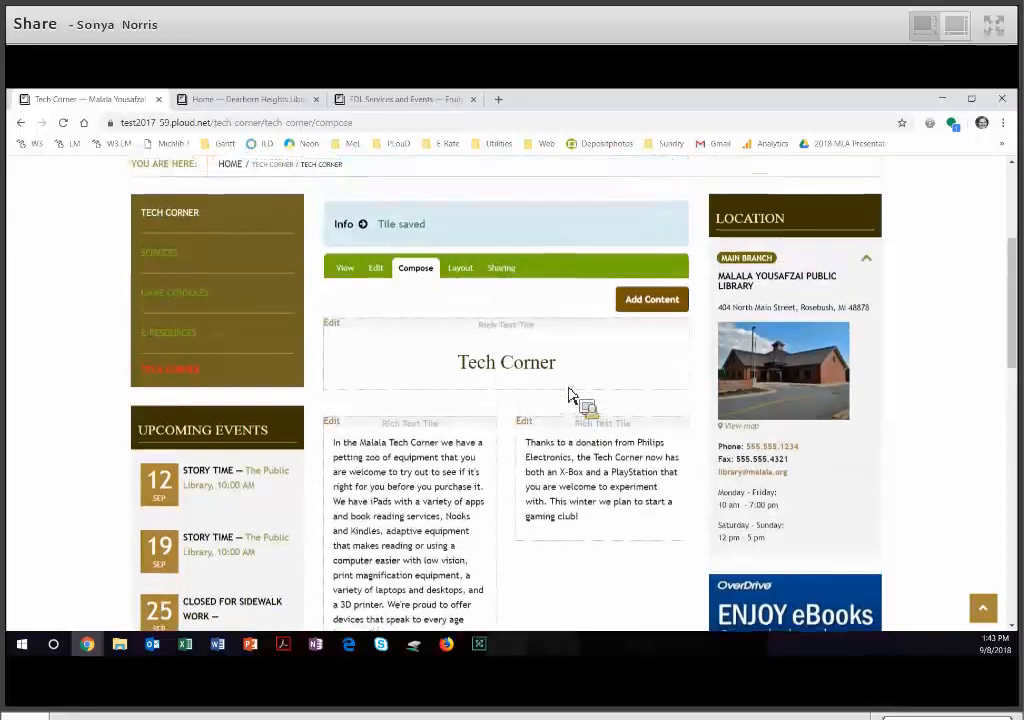
left_click(477, 281)
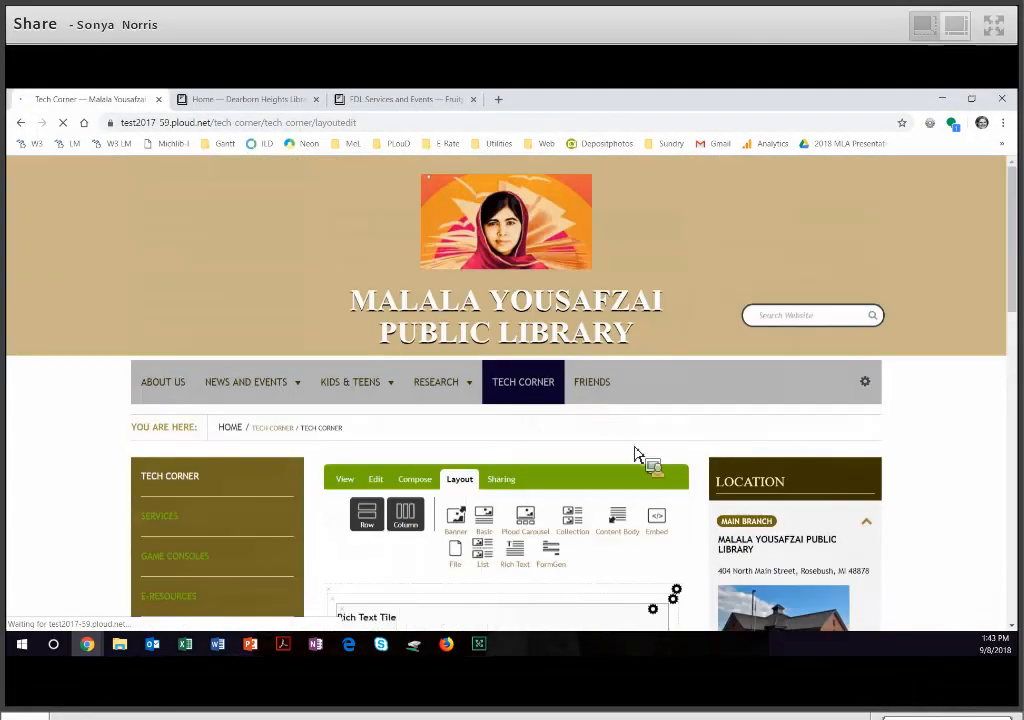
scroll(672, 485, "down", 2)
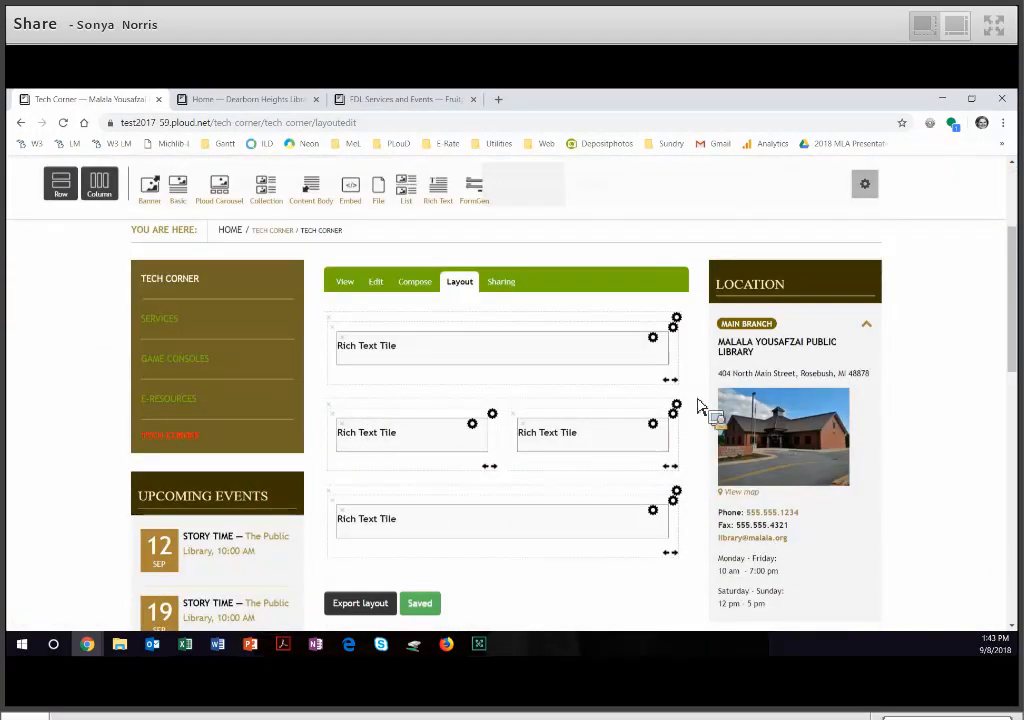
left_click(489, 466)
left_click(528, 404)
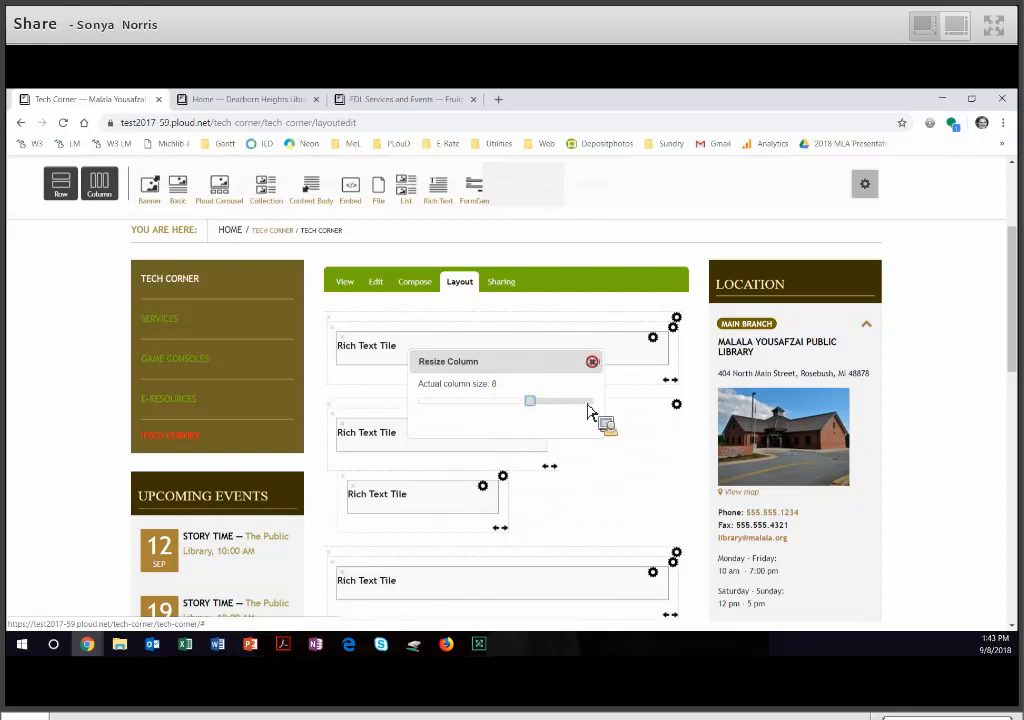
left_click(592, 362)
left_click(500, 529)
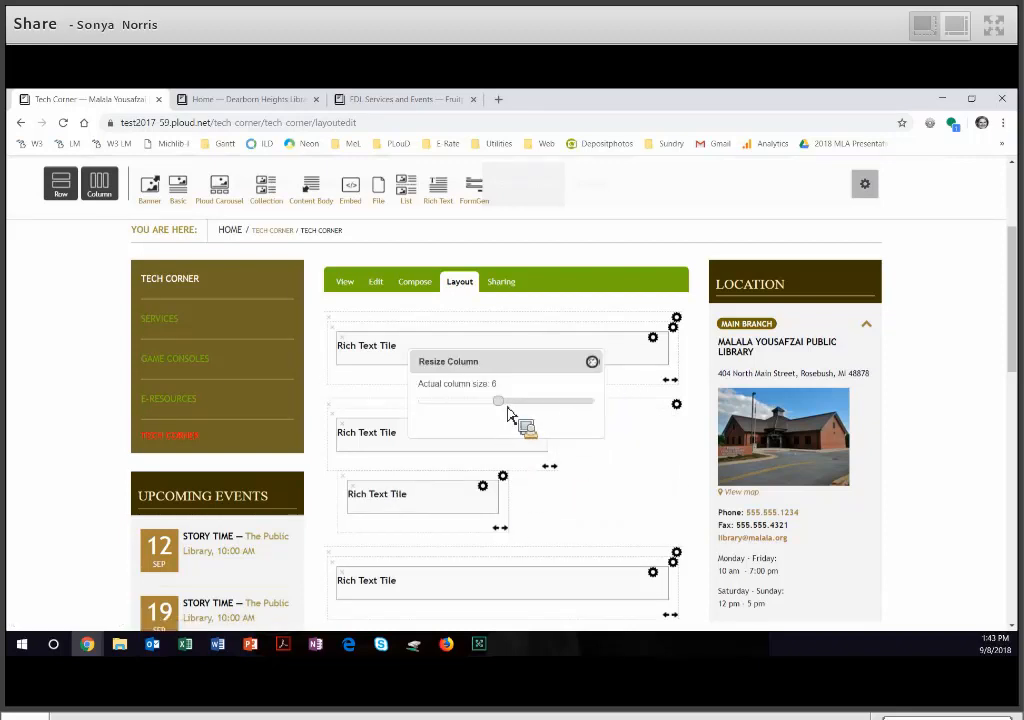
left_click_drag(498, 414, 474, 412)
left_click(592, 362)
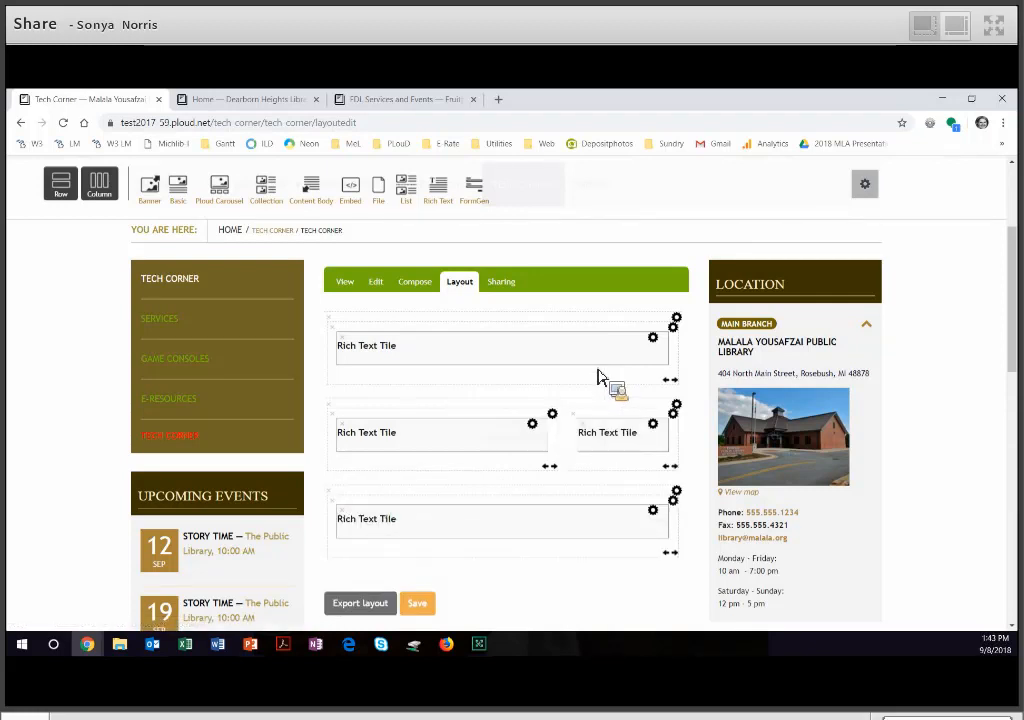
- Apply the Shadow CSS class to both Rich Text tiles in the middle row and save the layout
left_click(540, 434)
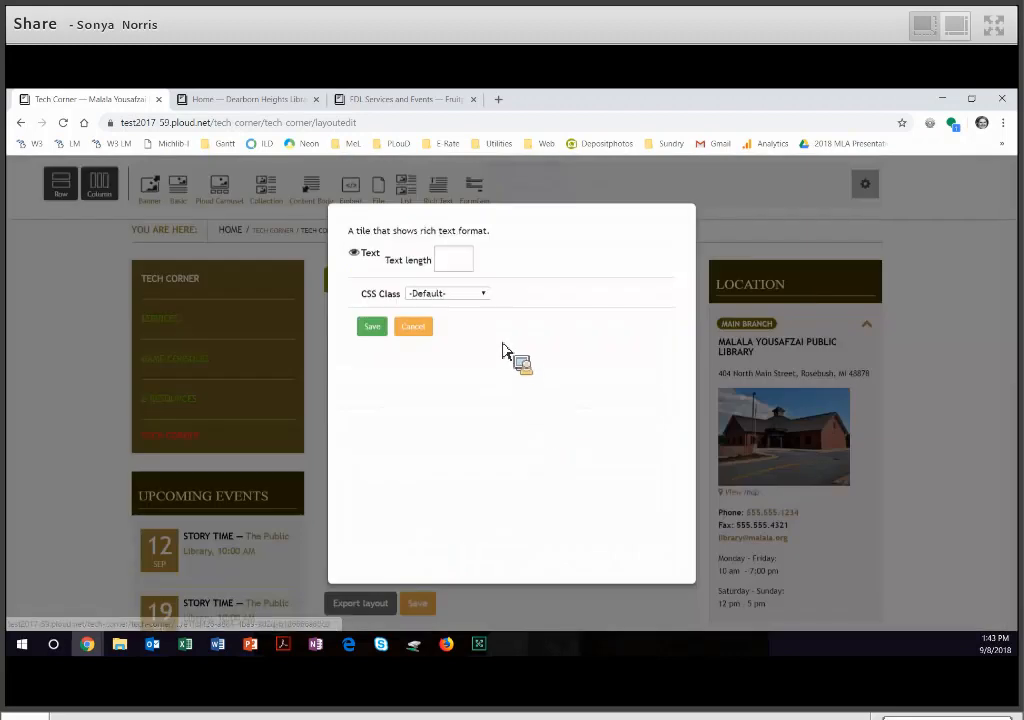
left_click(484, 294)
left_click(479, 318)
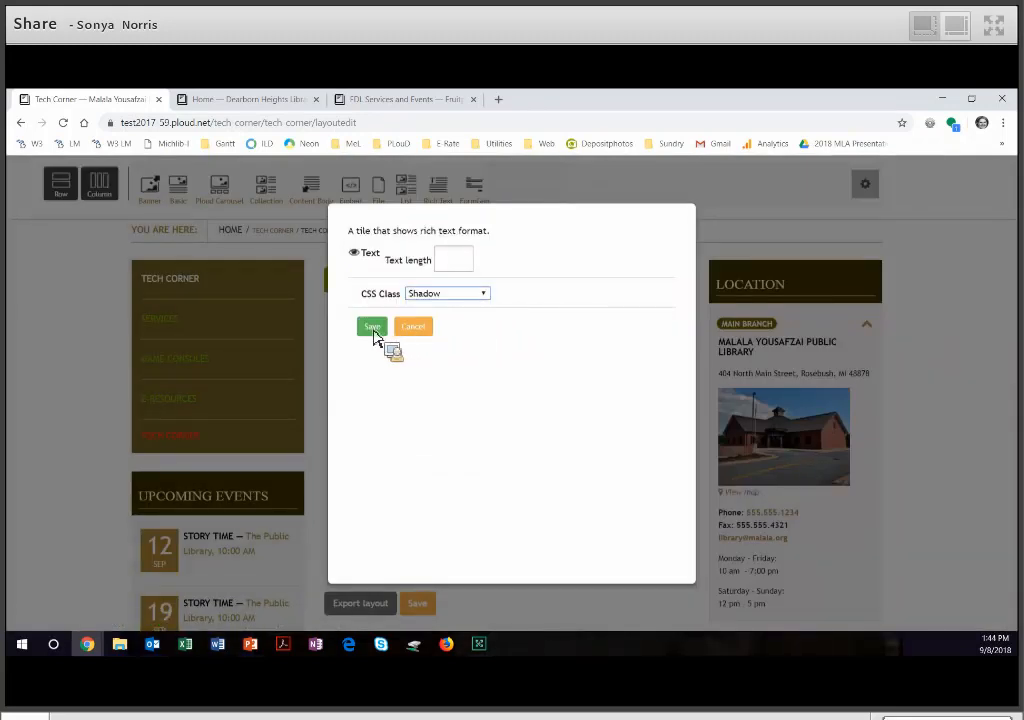
left_click(373, 329)
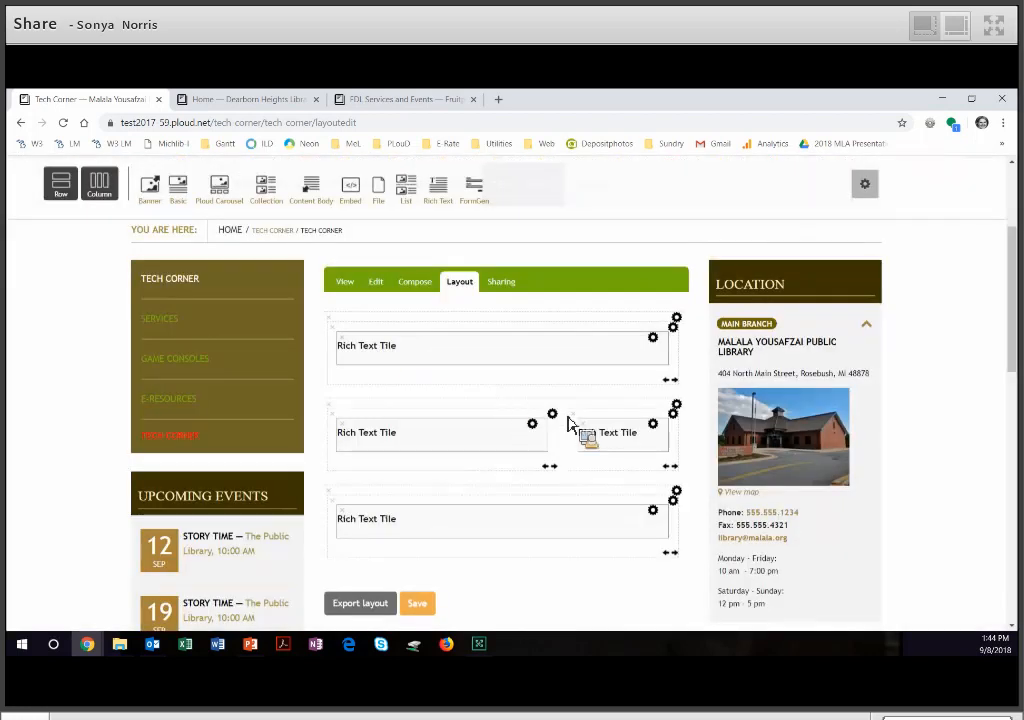
left_click(652, 424)
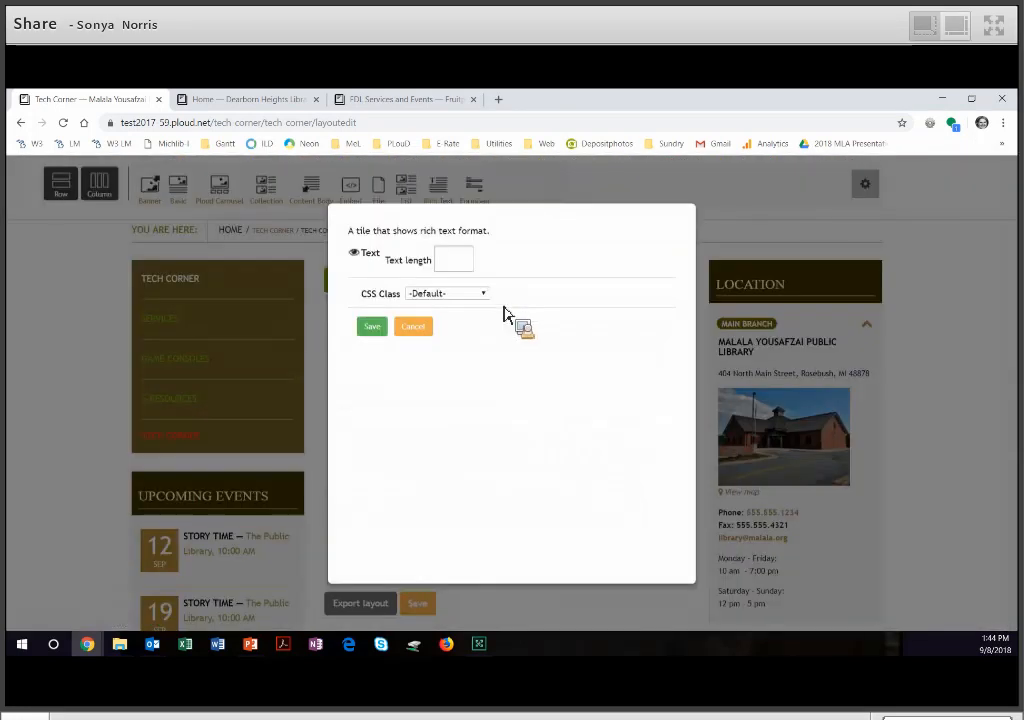
left_click(480, 294)
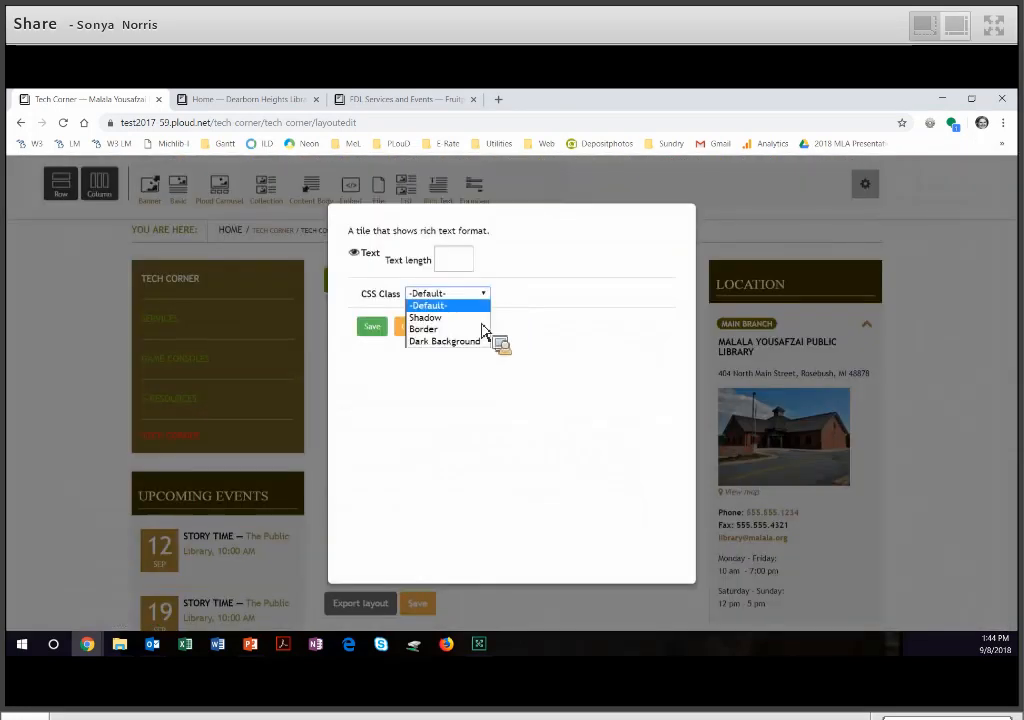
left_click(430, 314)
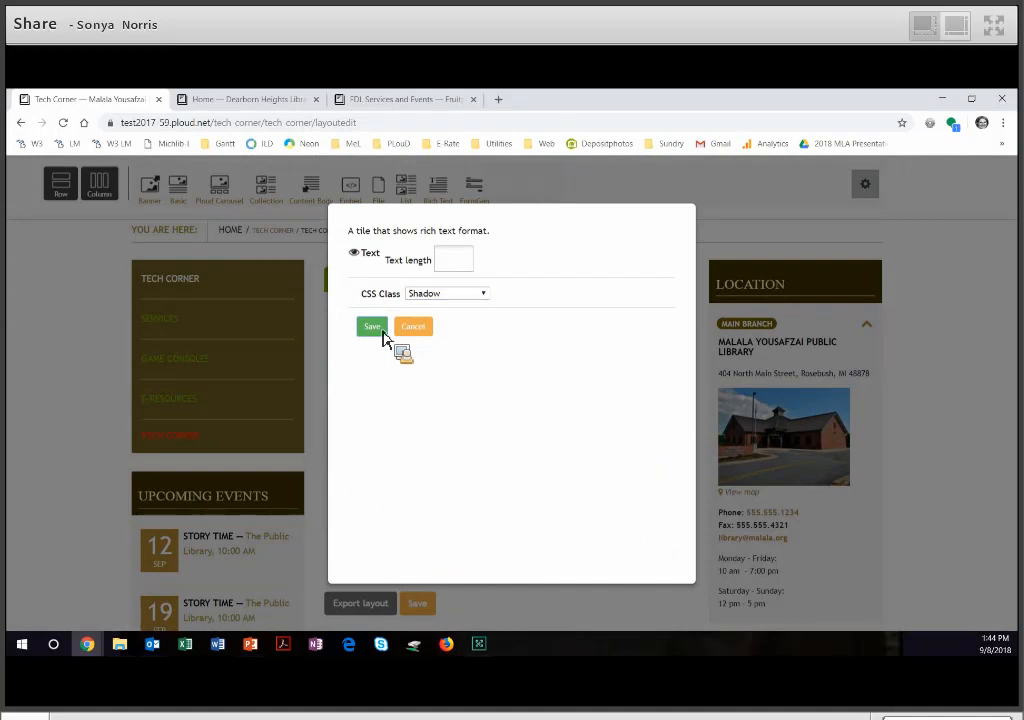
left_click(382, 332)
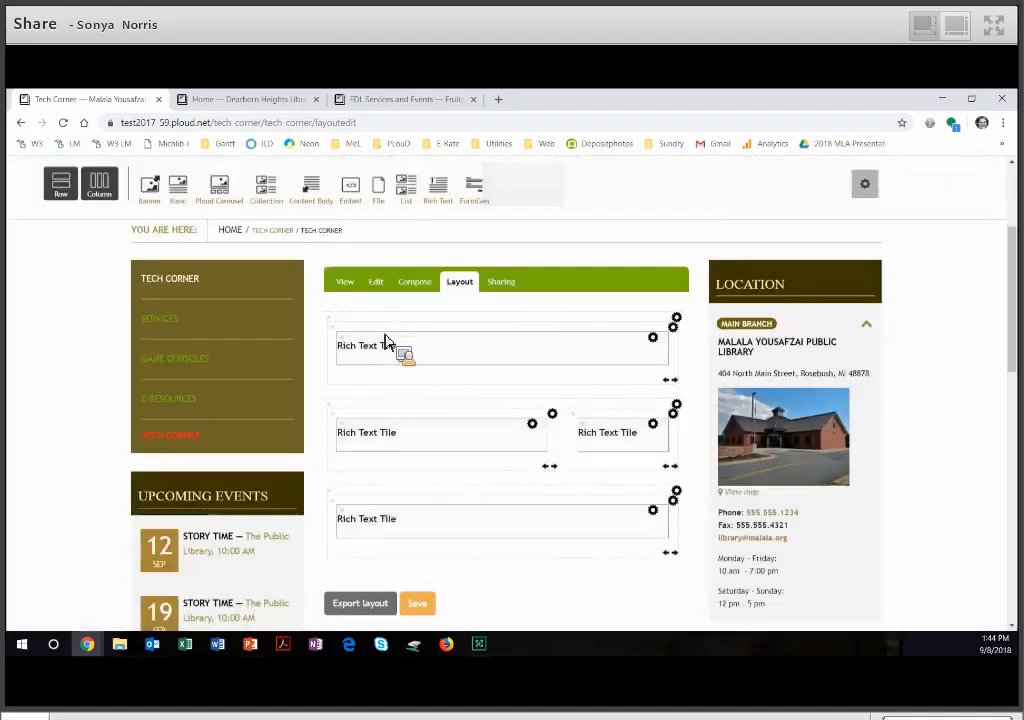
left_click(428, 609)
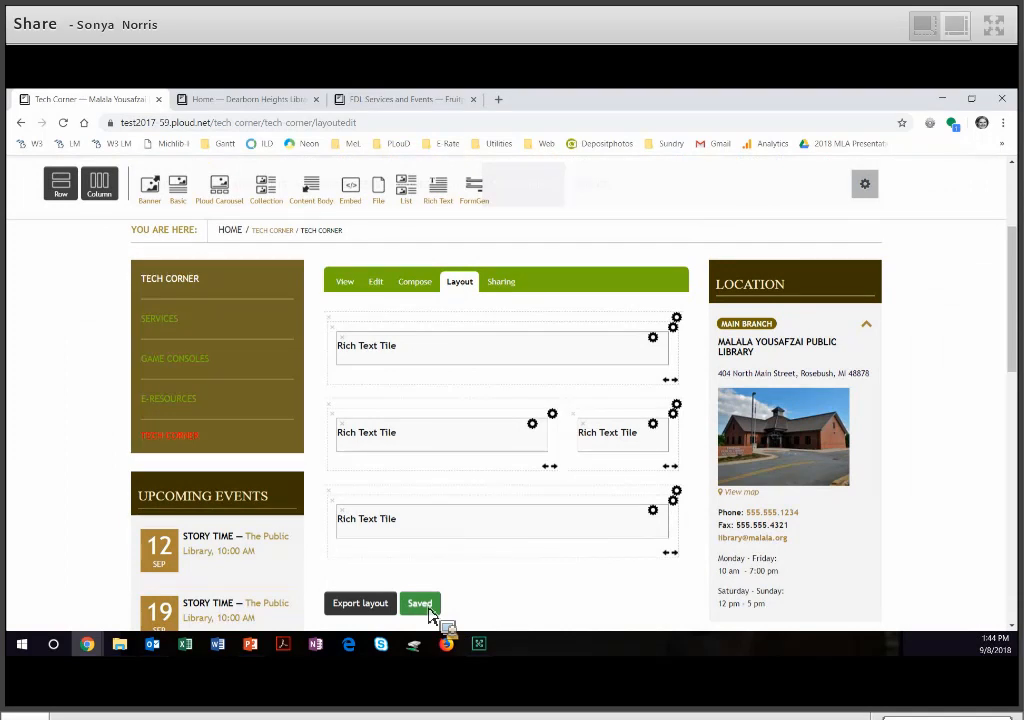
- Review the composed Tech Corner cover page in view mode and change its state to Published
left_click(345, 285)
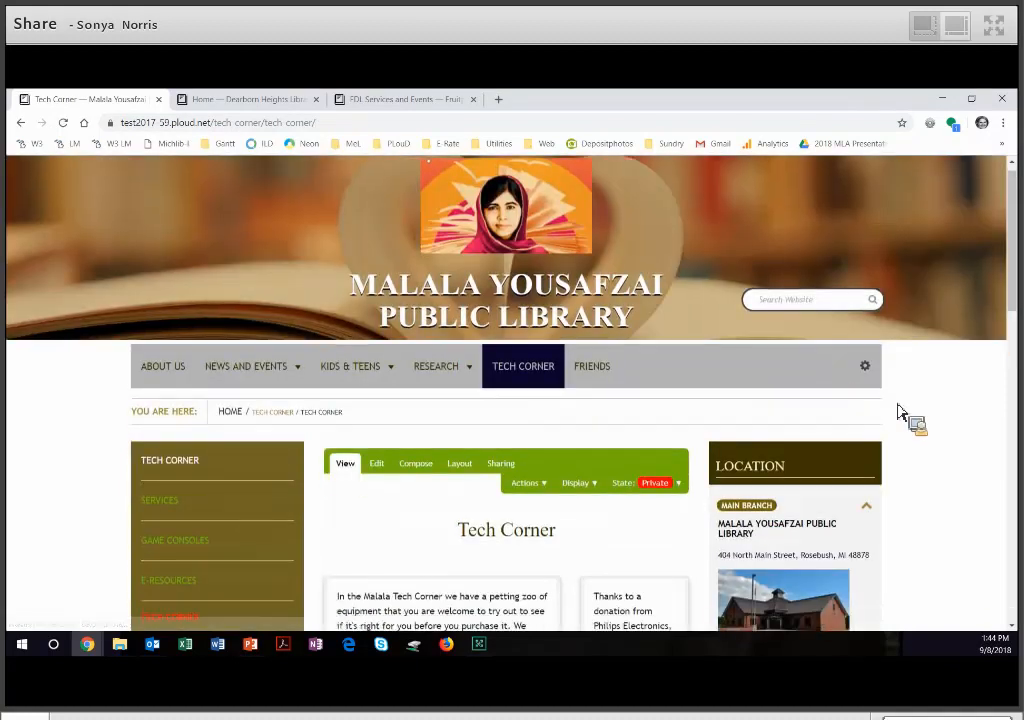
scroll(903, 415, "down", 3)
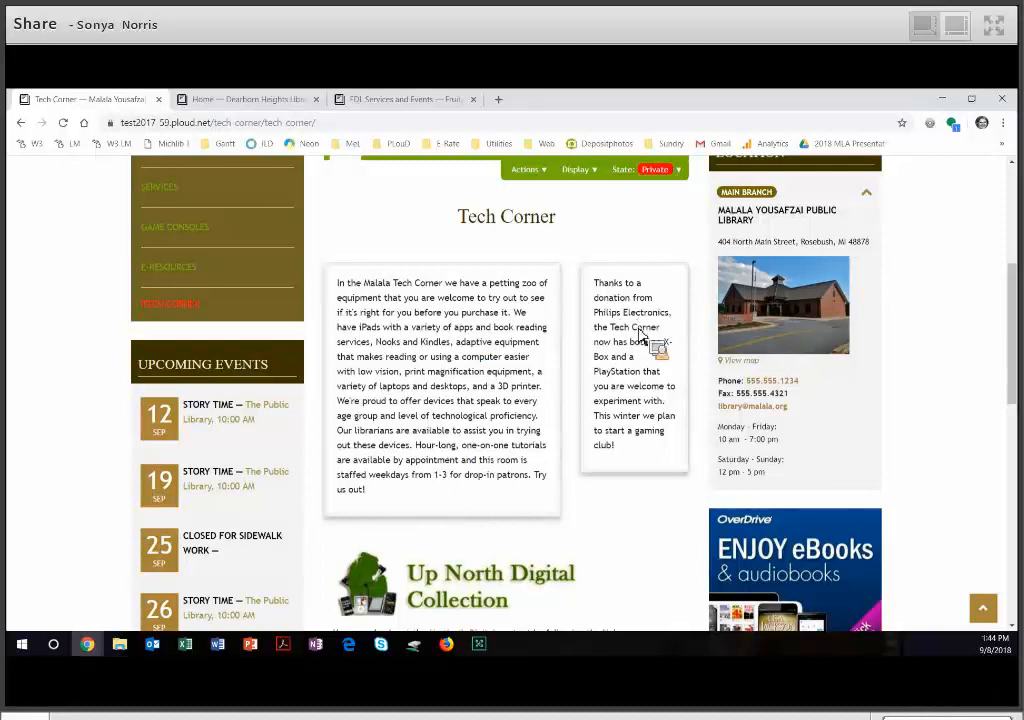
scroll(672, 488, "down", 1)
scroll(672, 488, "down", 3)
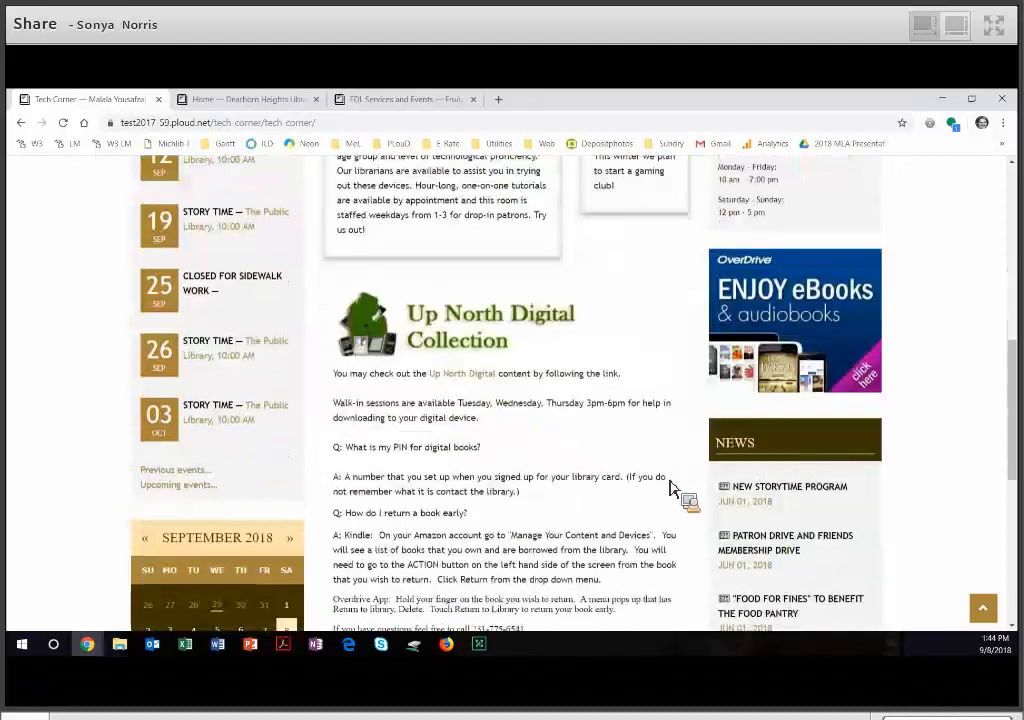
scroll(550, 270, "down", 1)
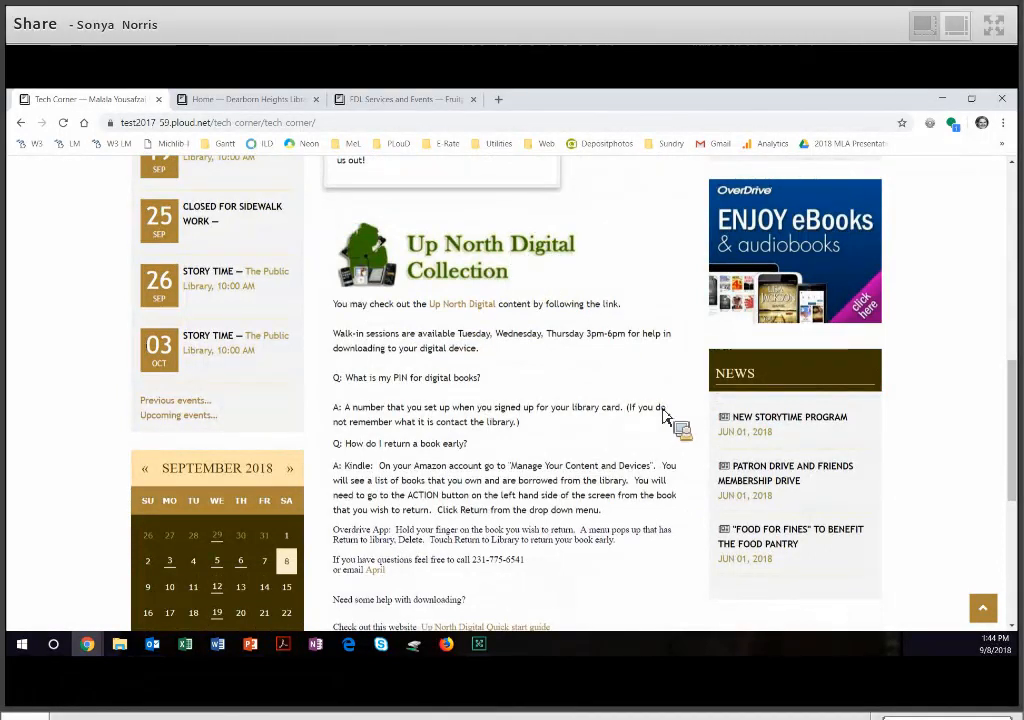
scroll(672, 408, "up", 3)
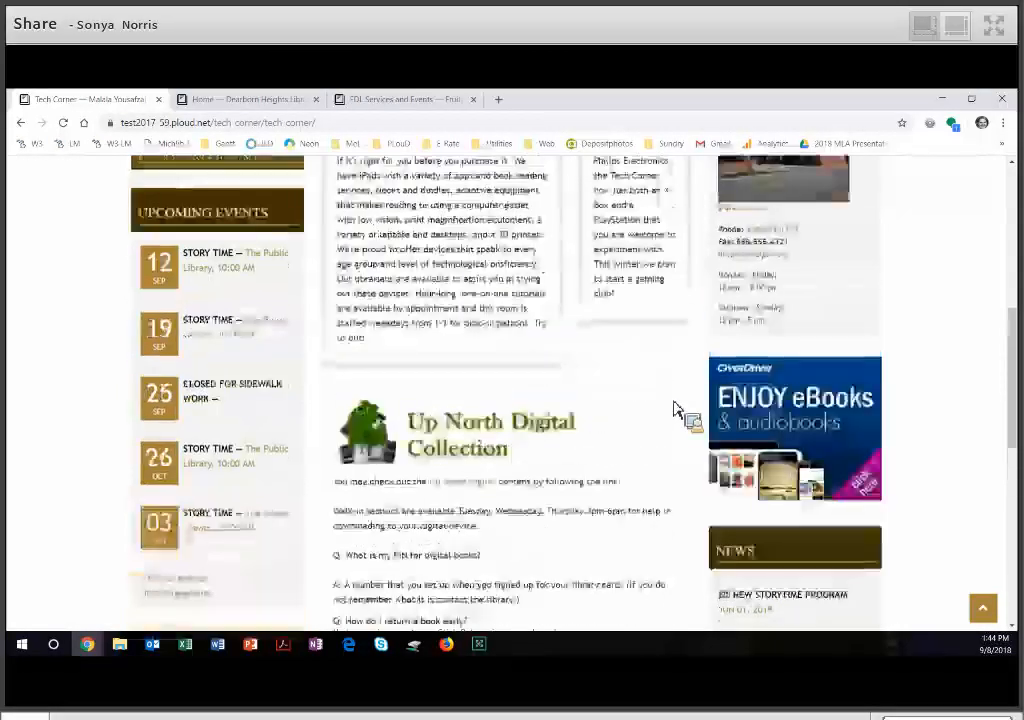
scroll(677, 408, "up", 3)
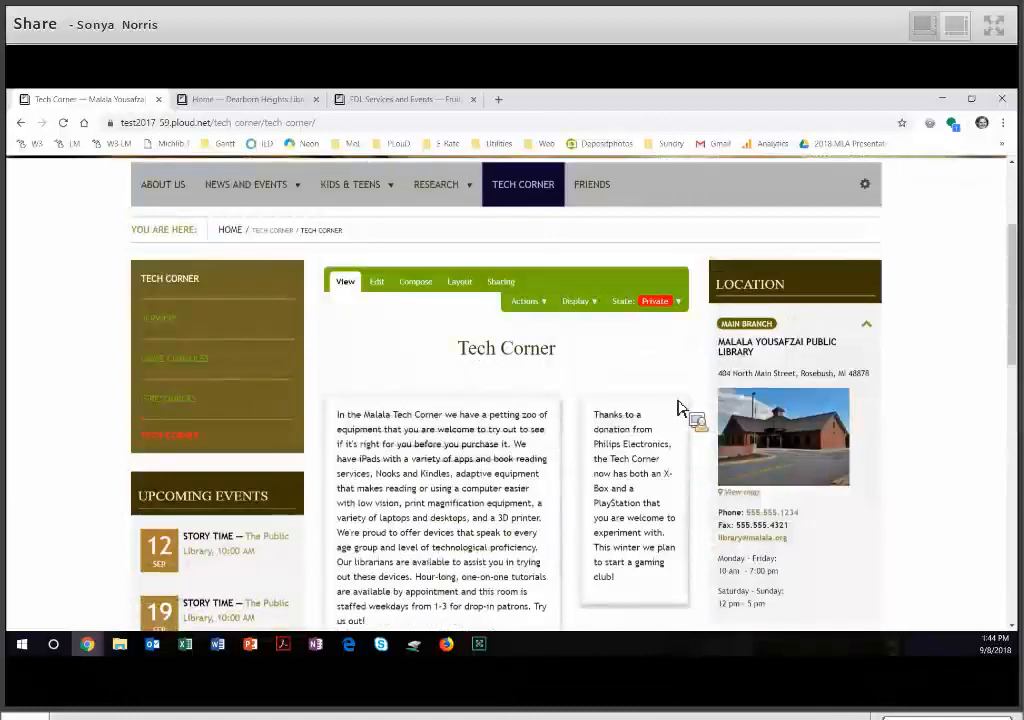
left_click(672, 303)
left_click(668, 334)
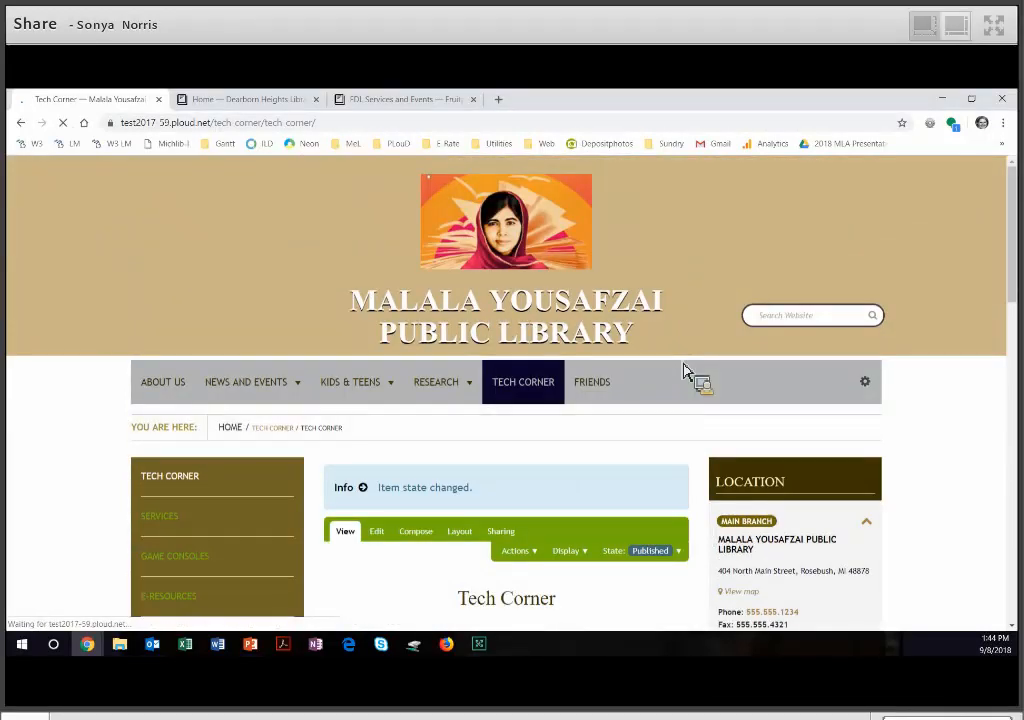
- In the Tech Corner folder, set the Tech Corner cover page as the folder's default view and save
scroll(688, 372, "down", 1)
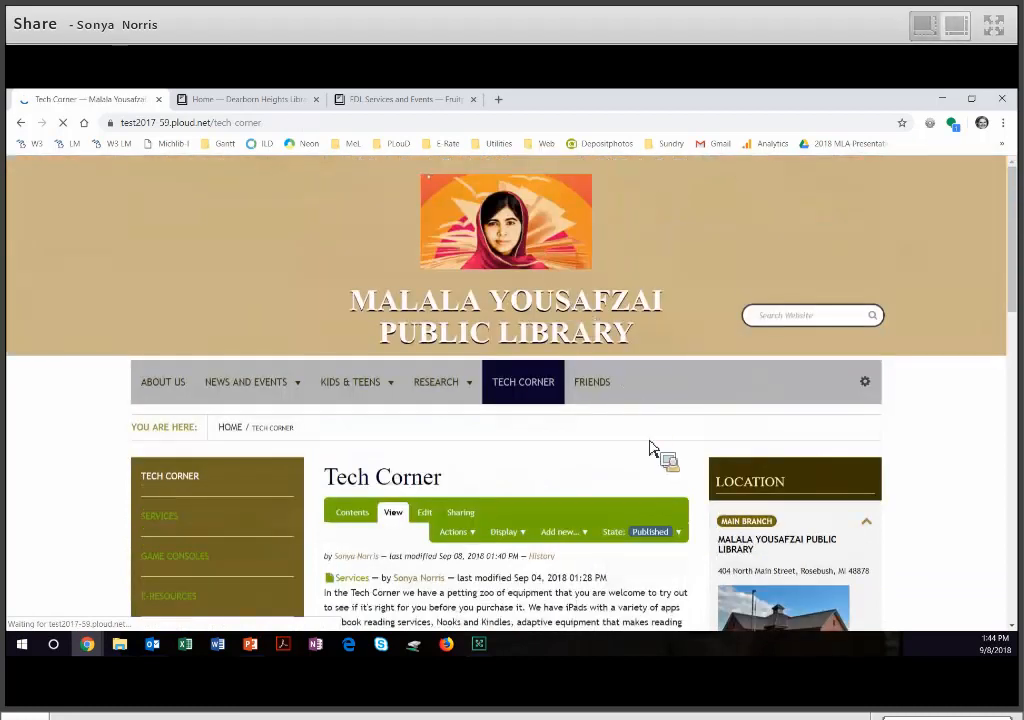
scroll(663, 443, "down", 4)
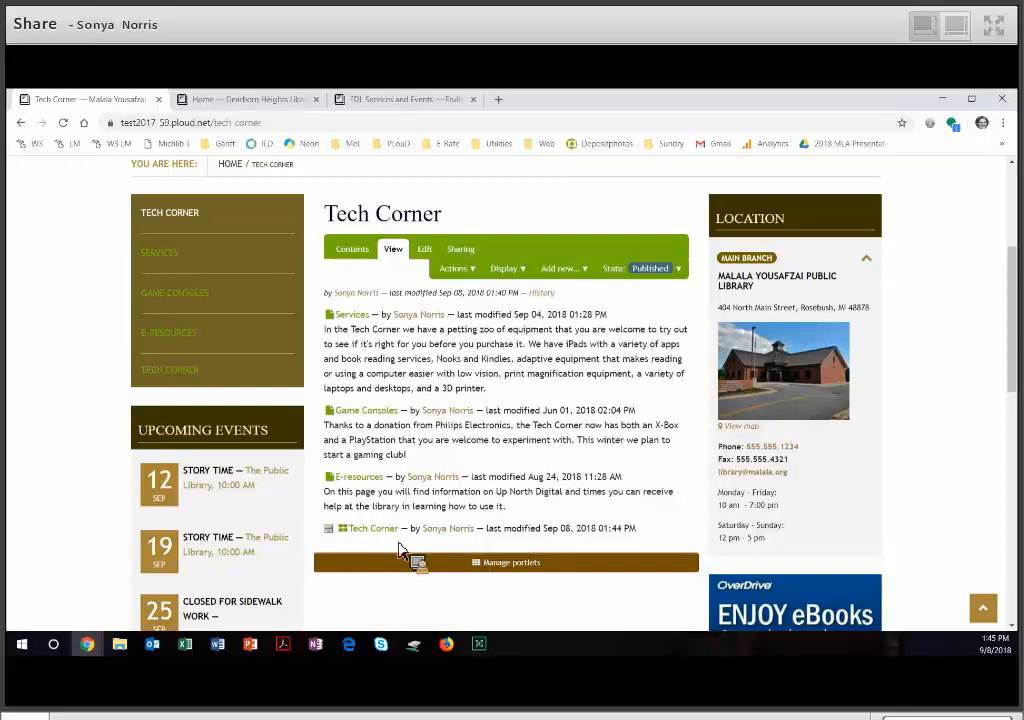
left_click(519, 276)
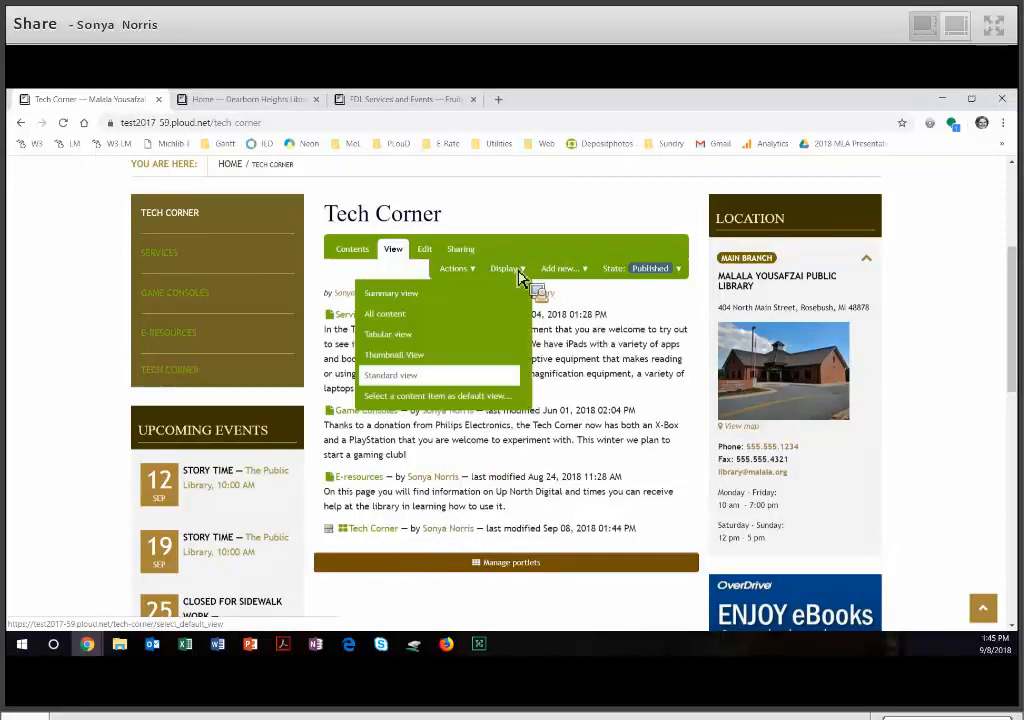
left_click(495, 403)
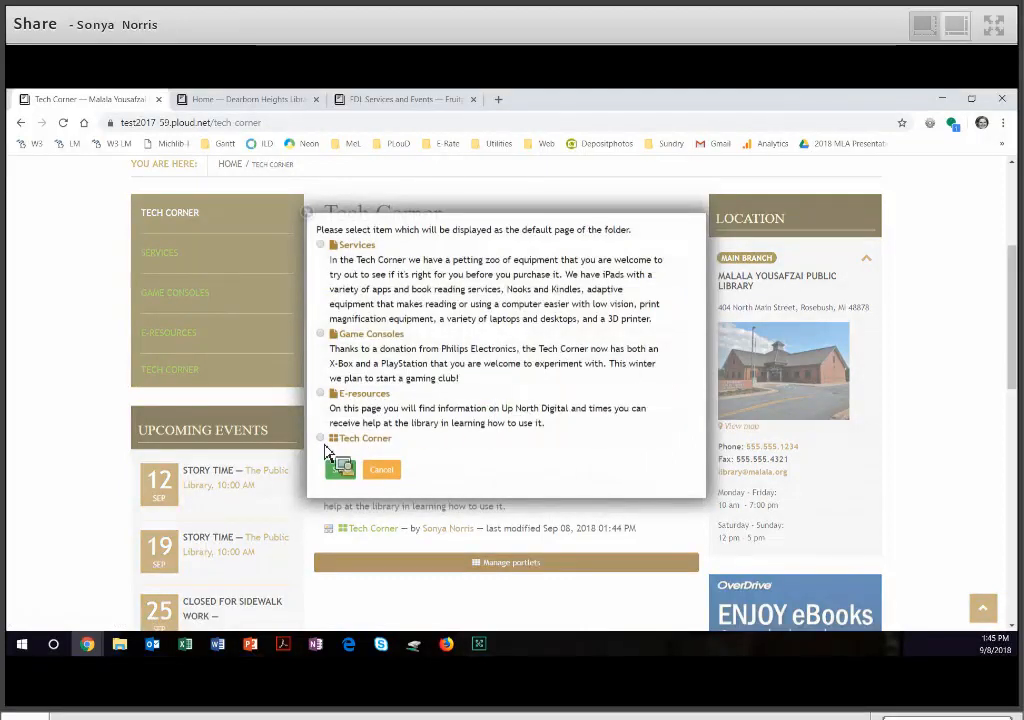
left_click(337, 442)
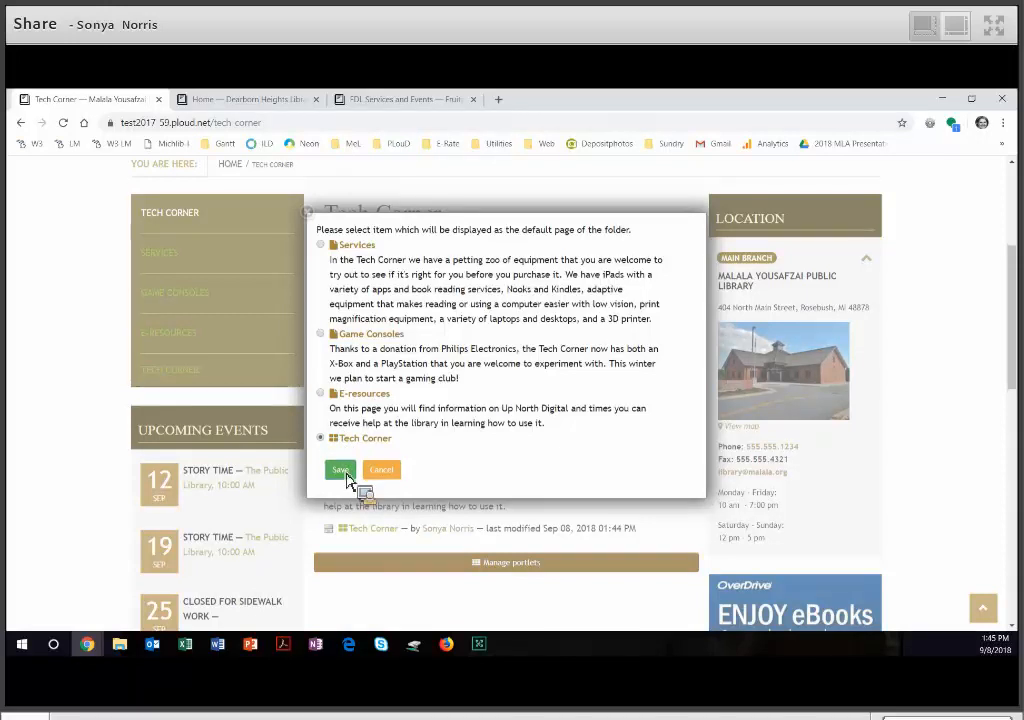
left_click(341, 471)
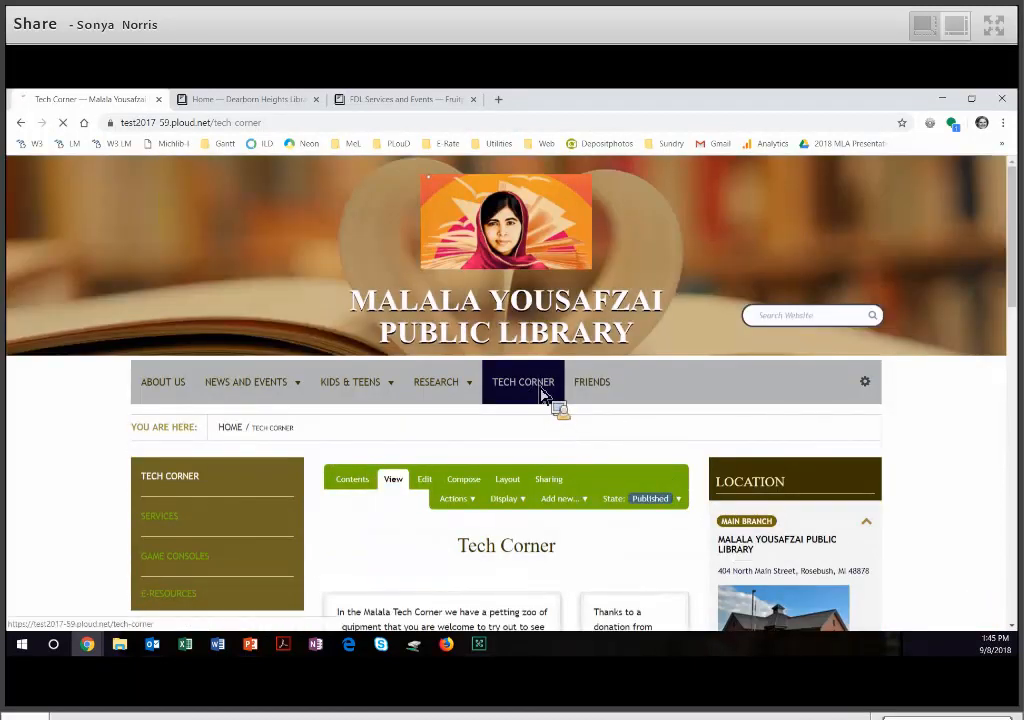
- Check the cover shown as the Tech Corner section's landing page, and look over the Friends section's page listing
scroll(651, 446, "down", 3)
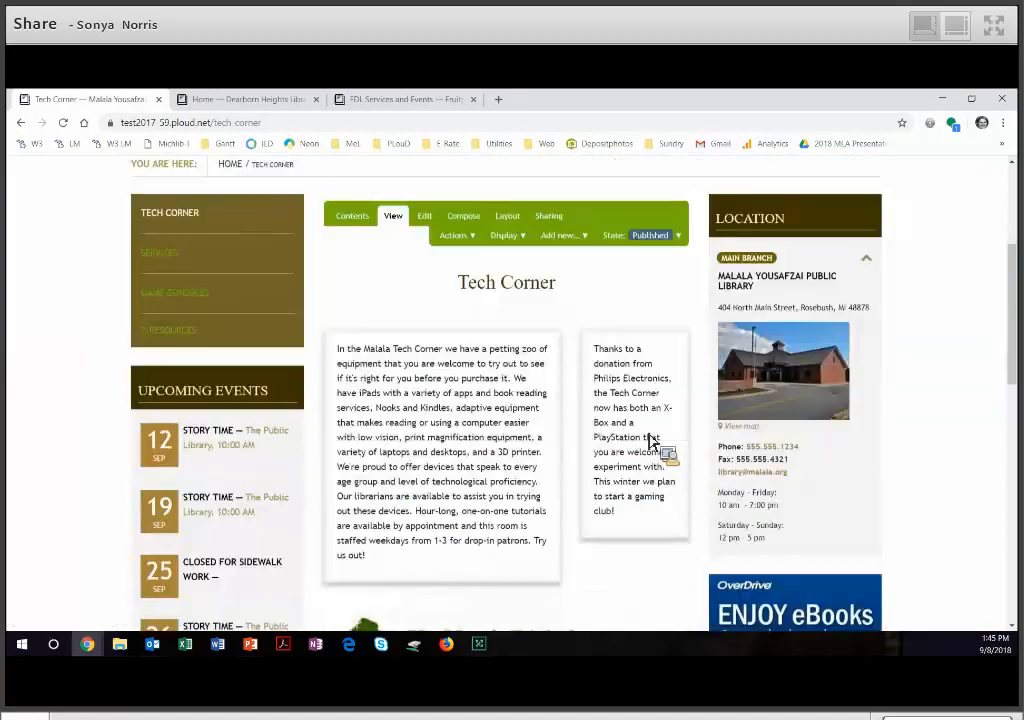
scroll(665, 446, "down", 1)
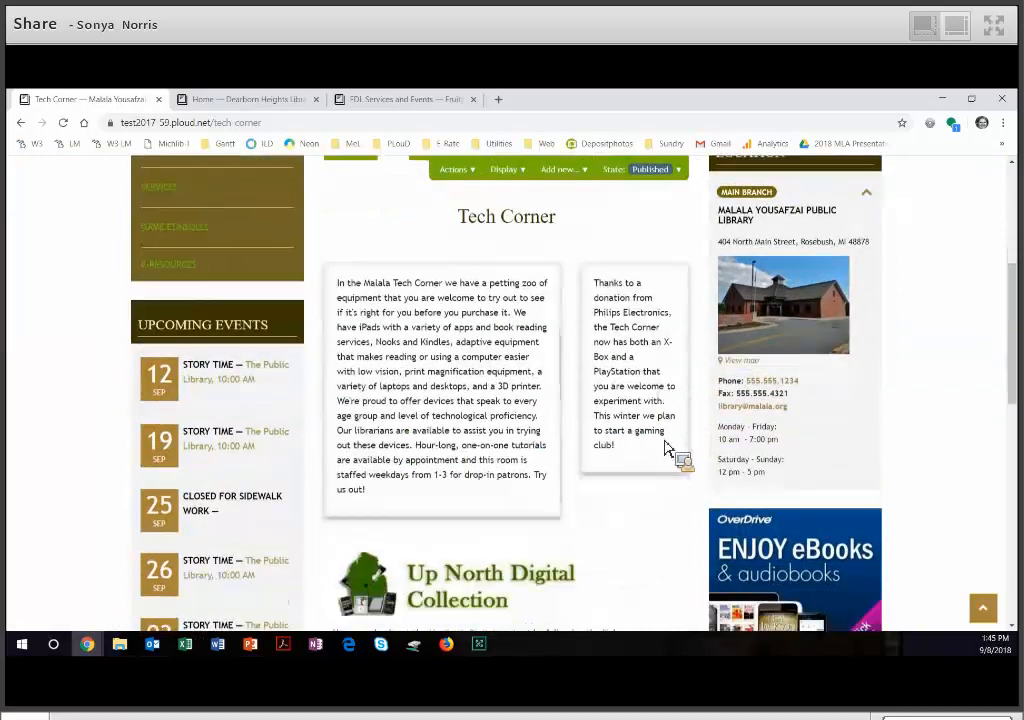
scroll(670, 450, "down", 1)
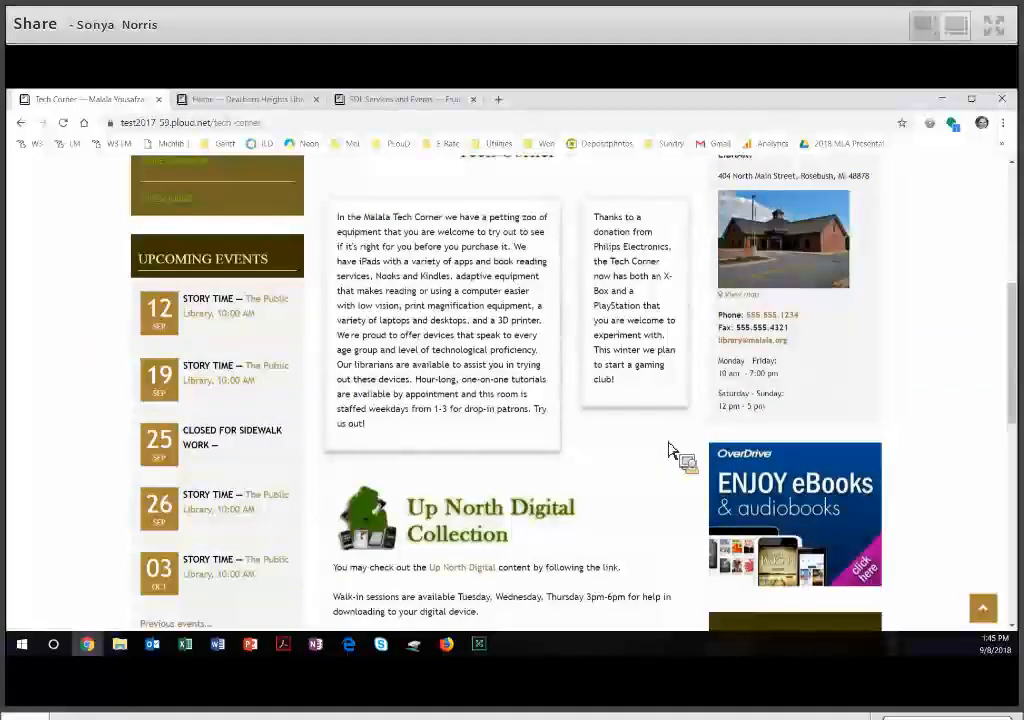
scroll(662, 440, "up", 5)
scroll(650, 430, "up", 1)
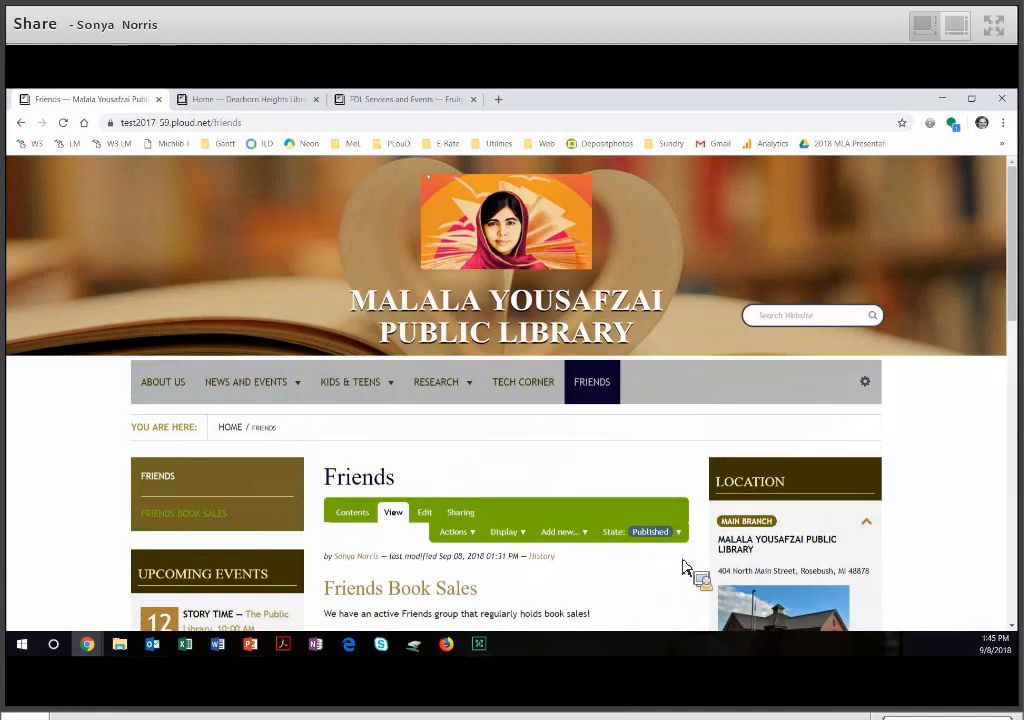
scroll(683, 567, "down", 3)
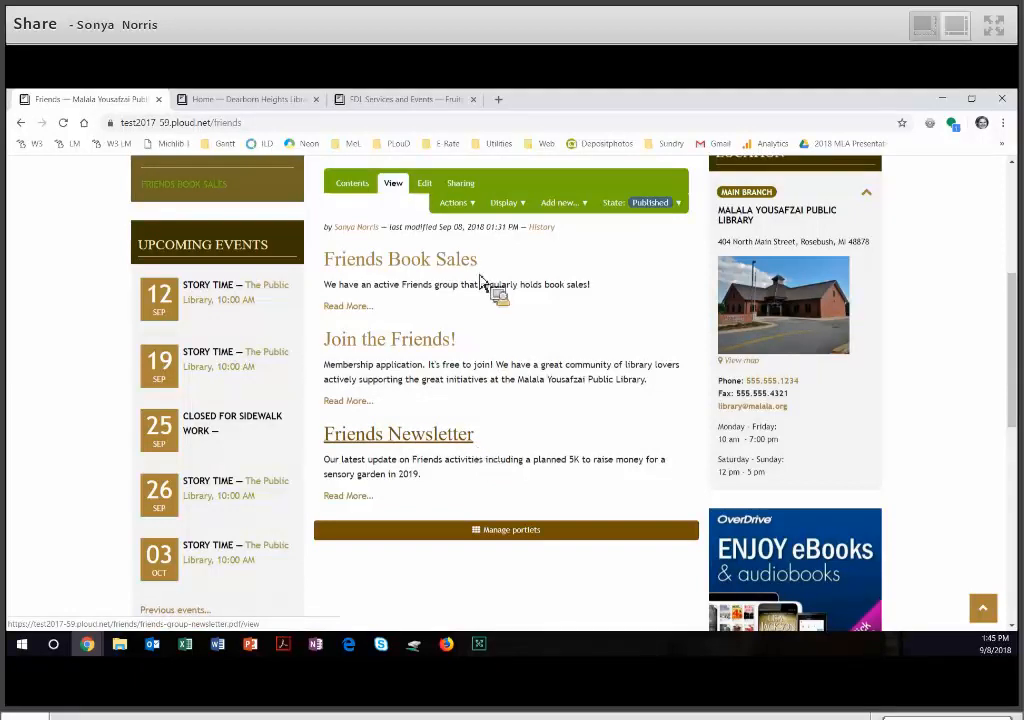
- Look over the event listings in the Friends Book Sales collection, and return to the Friends section
left_click(360, 312)
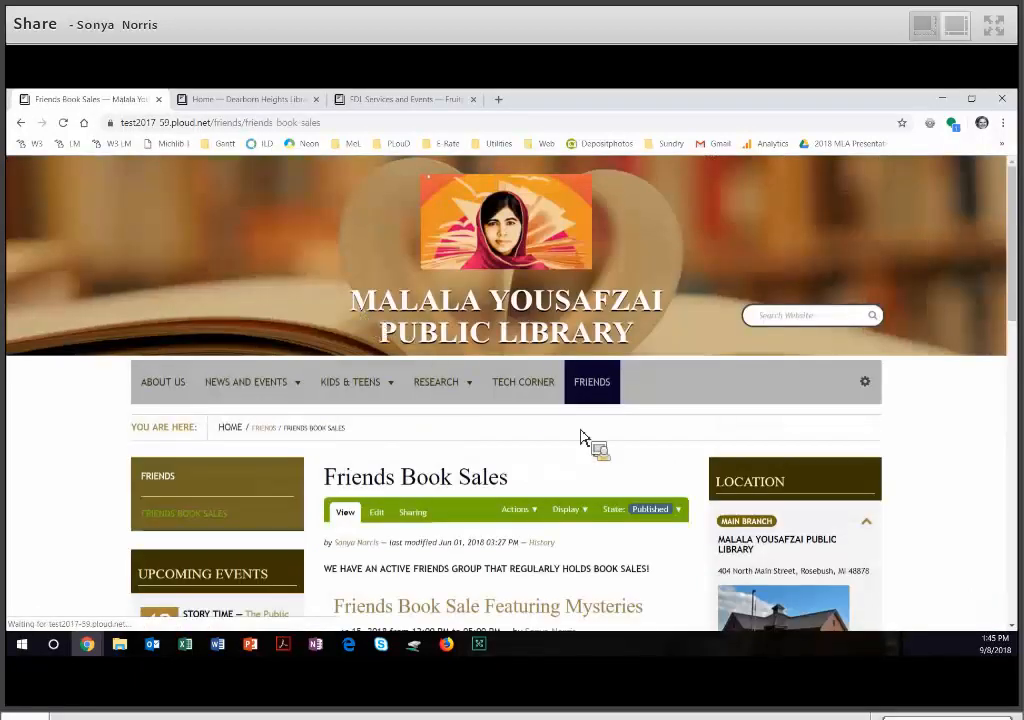
scroll(603, 447, "down", 1)
scroll(605, 449, "down", 5)
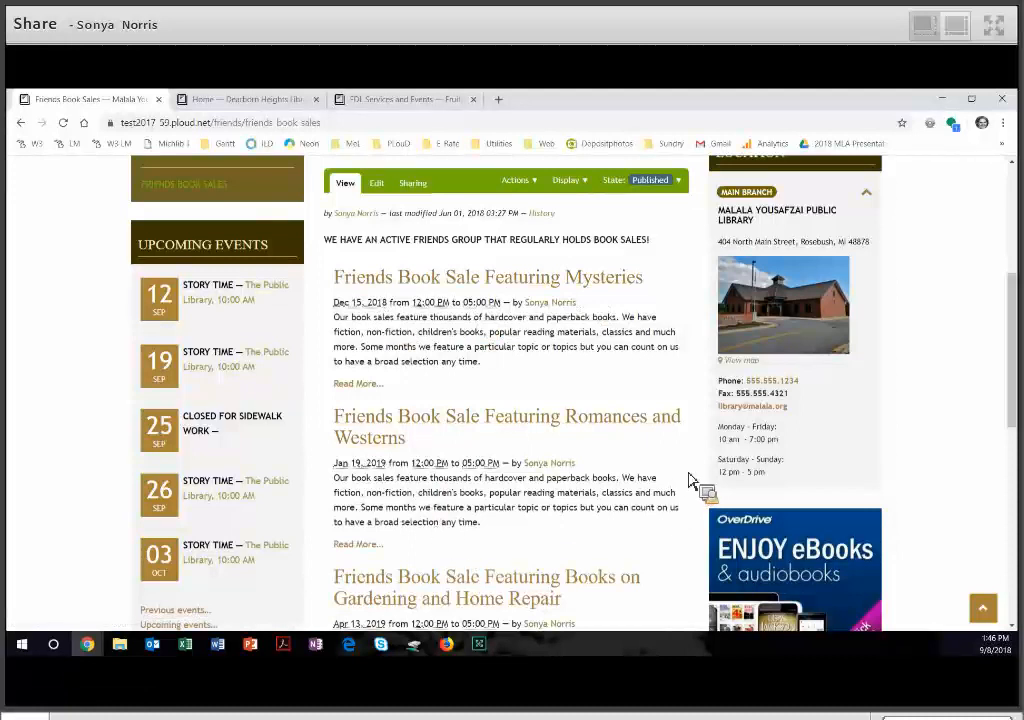
scroll(689, 480, "up", 3)
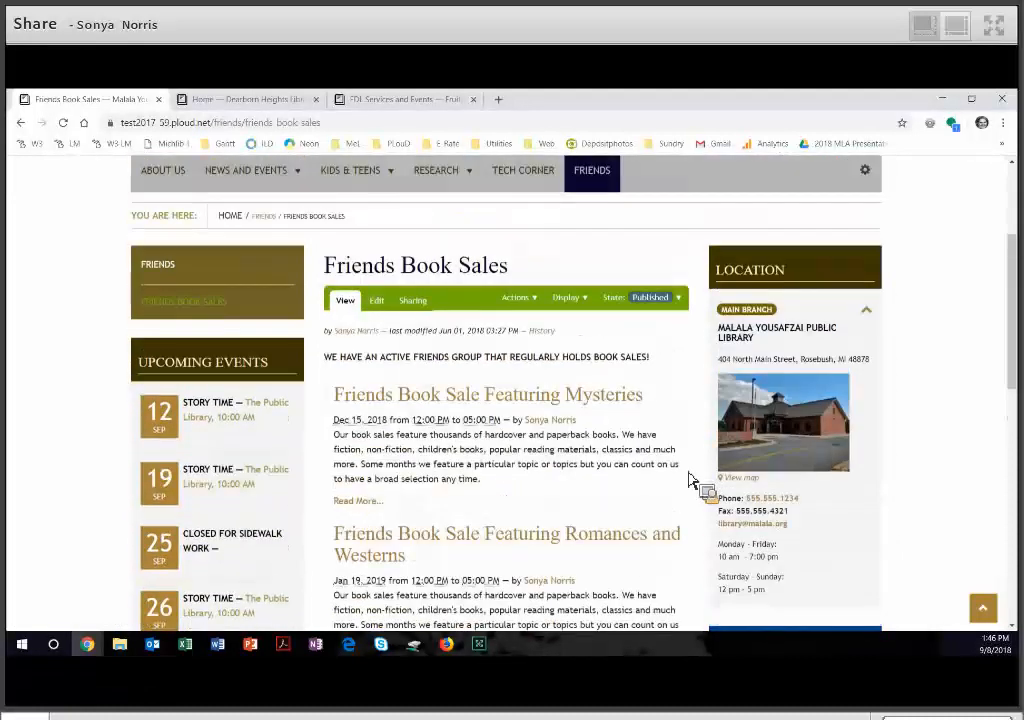
left_click(604, 255)
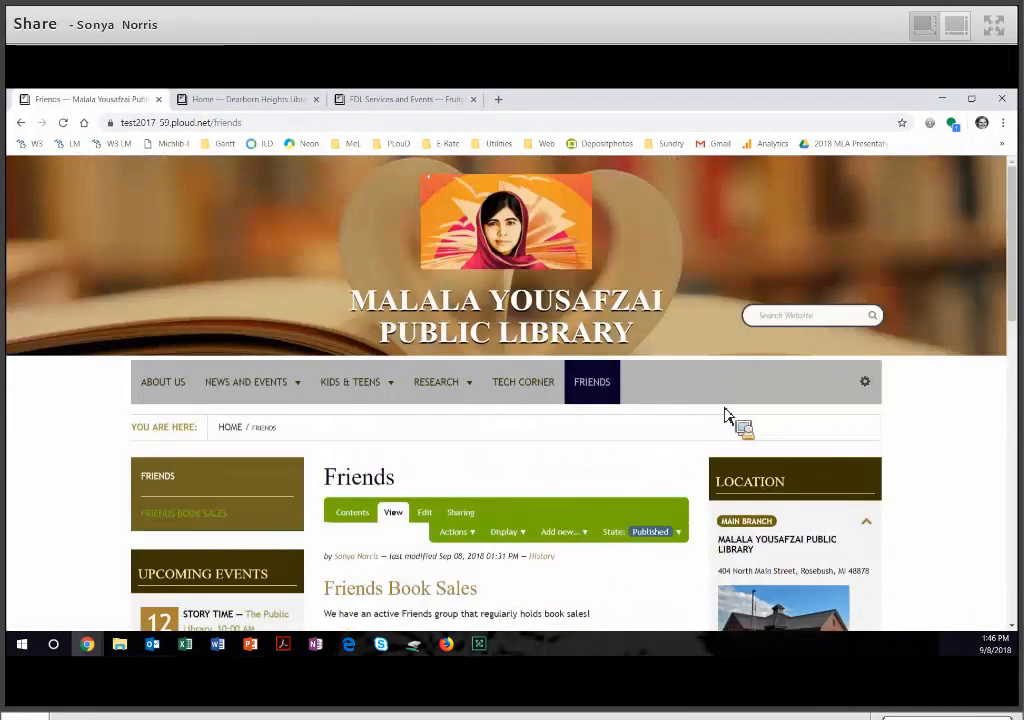
- Add a cover page titled Friends with the Ploud Empty Layout to the Friends folder and save it
scroll(729, 416, "down", 3)
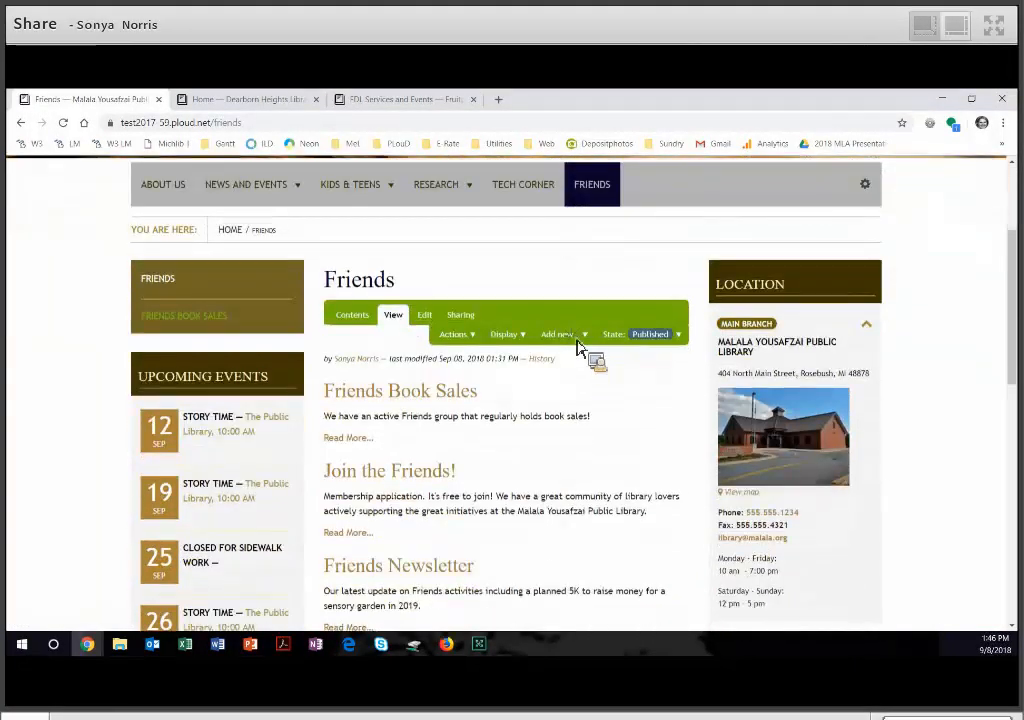
left_click(580, 343)
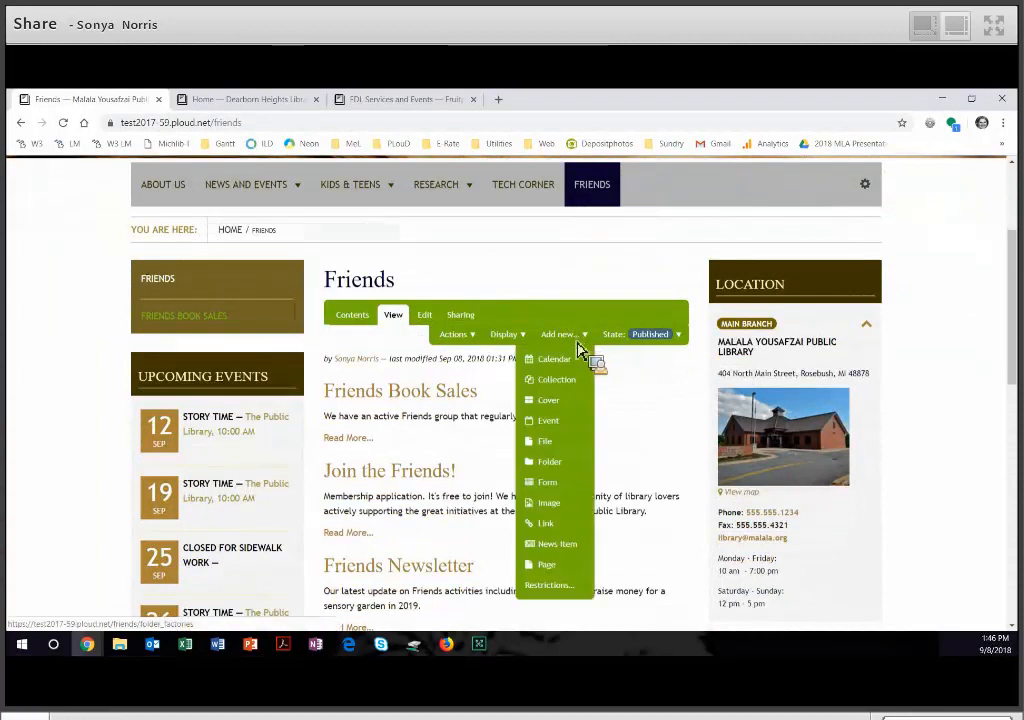
left_click(577, 410)
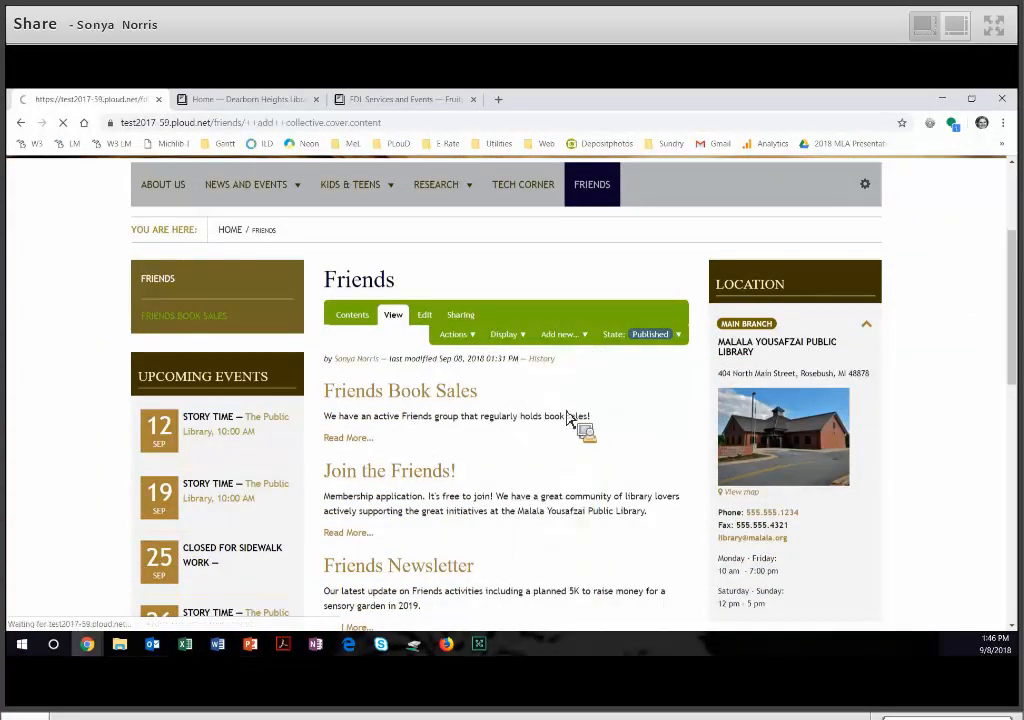
scroll(540, 565, "down", 3)
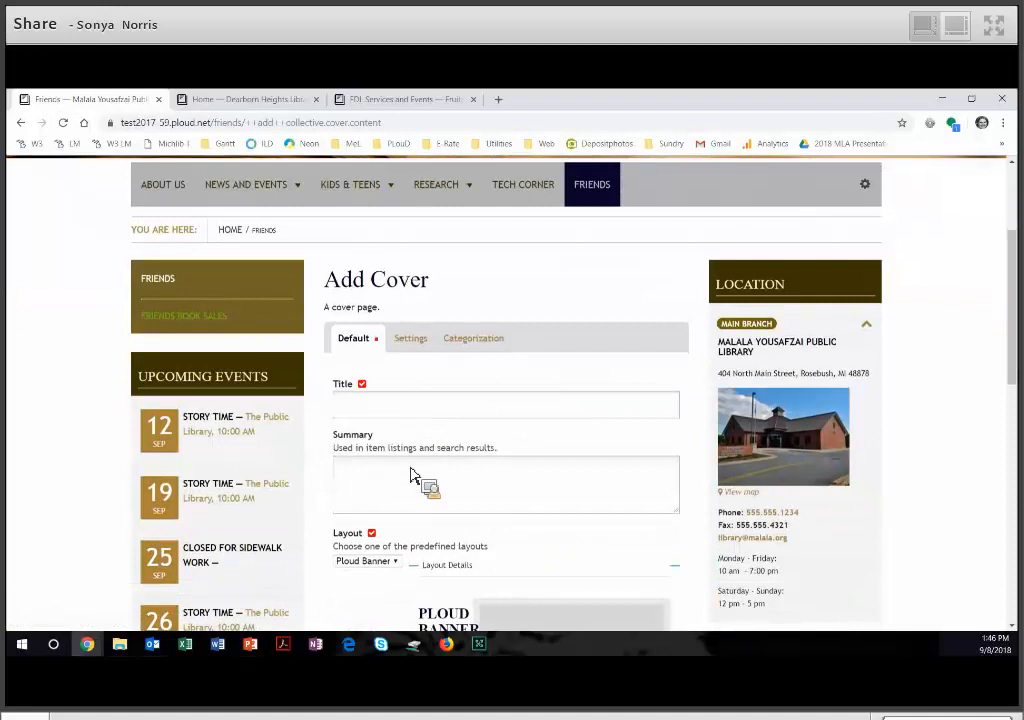
type("Friends")
scroll(411, 446, "down", 3)
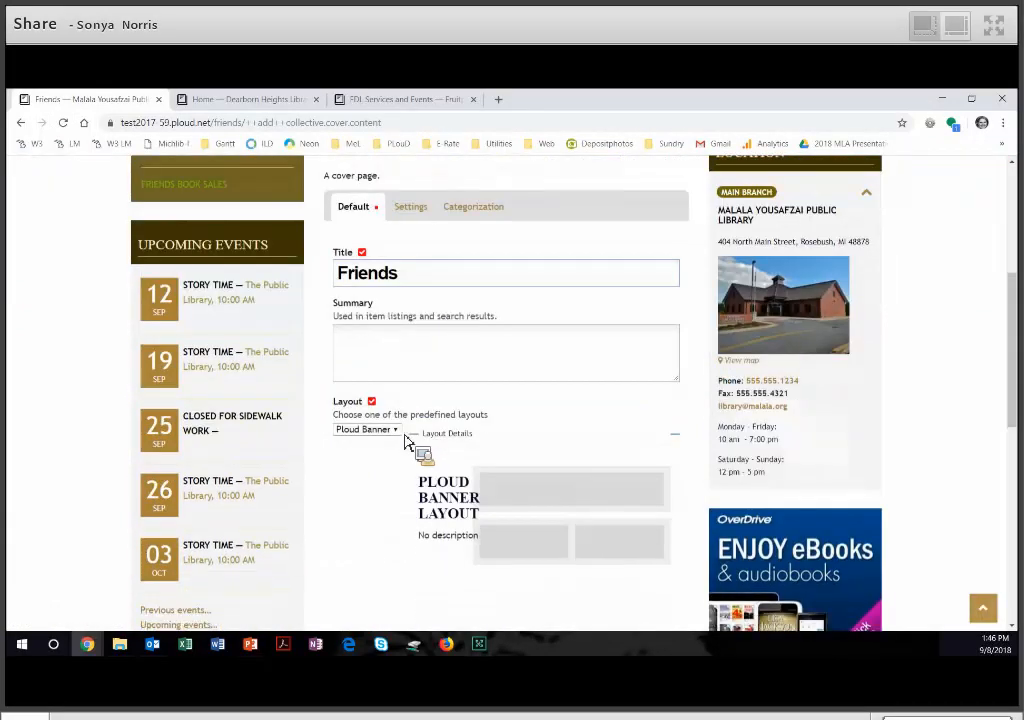
left_click(399, 432)
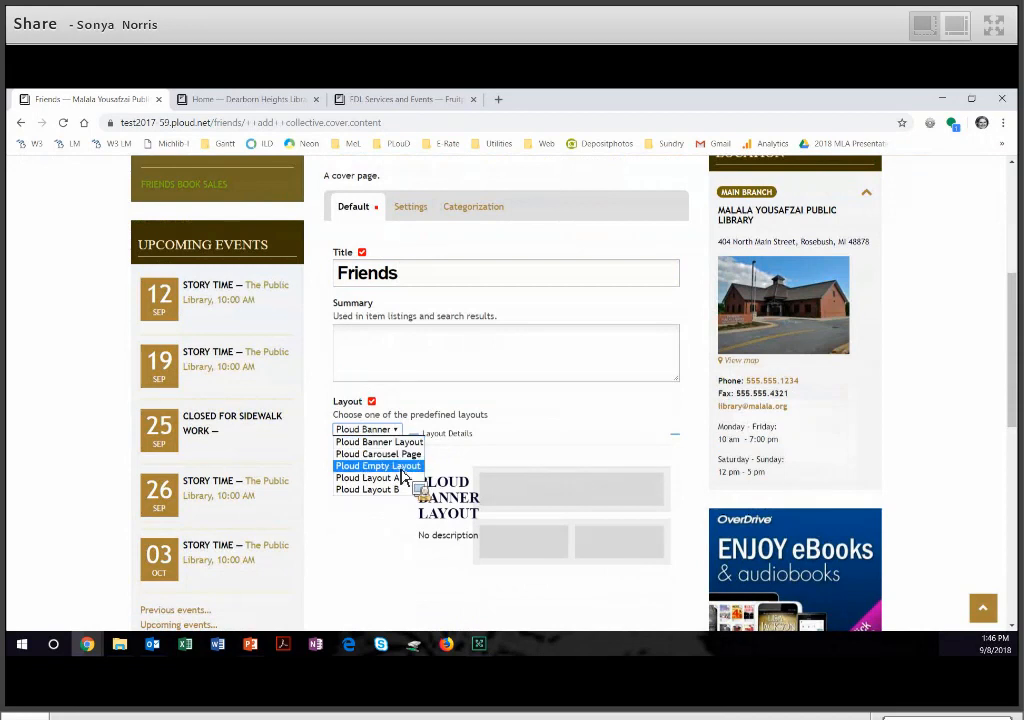
left_click(402, 468)
scroll(411, 484, "down", 3)
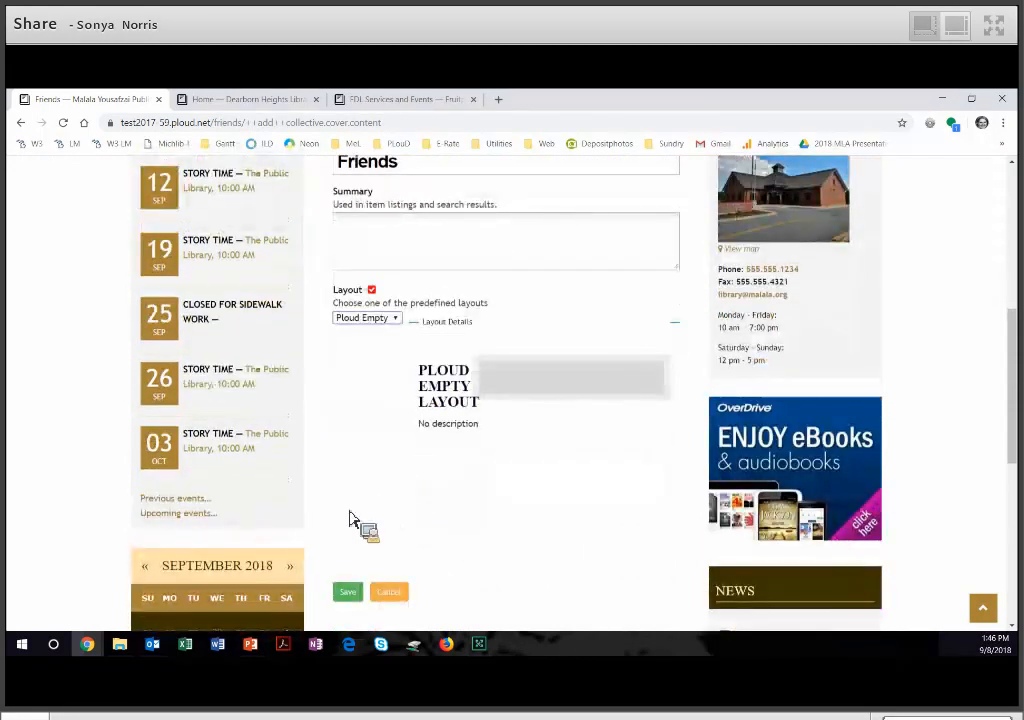
scroll(351, 519, "down", 2)
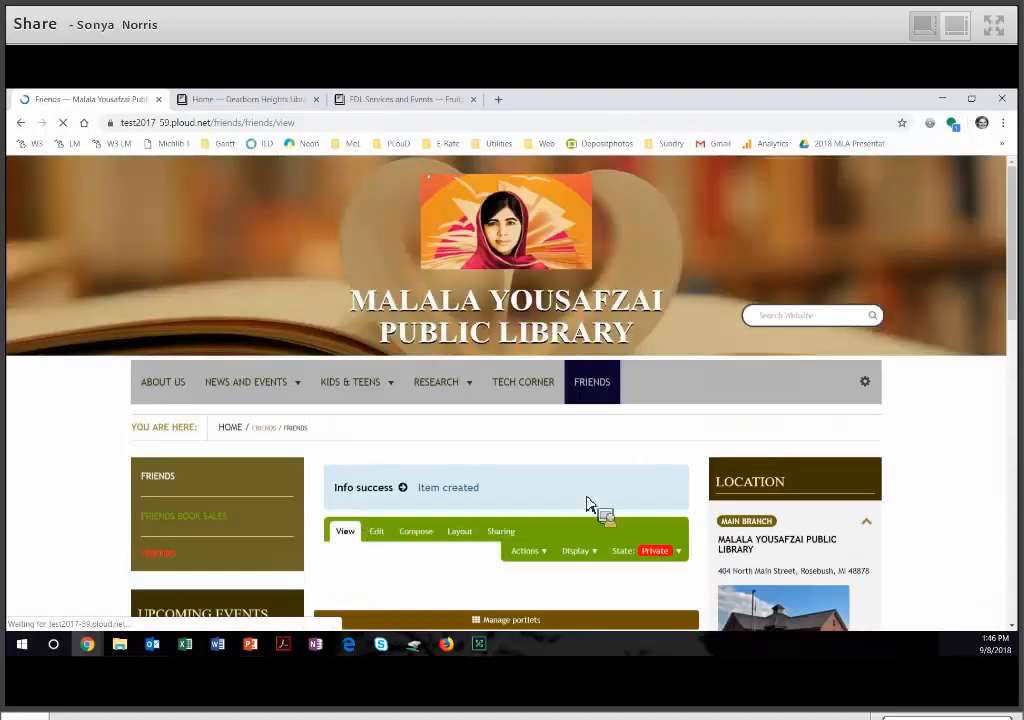
- In the Friends cover's layout, add a second row with two columns and remove the default Rich Text tile from the first row
scroll(589, 505, "down", 3)
scroll(589, 505, "down", 1)
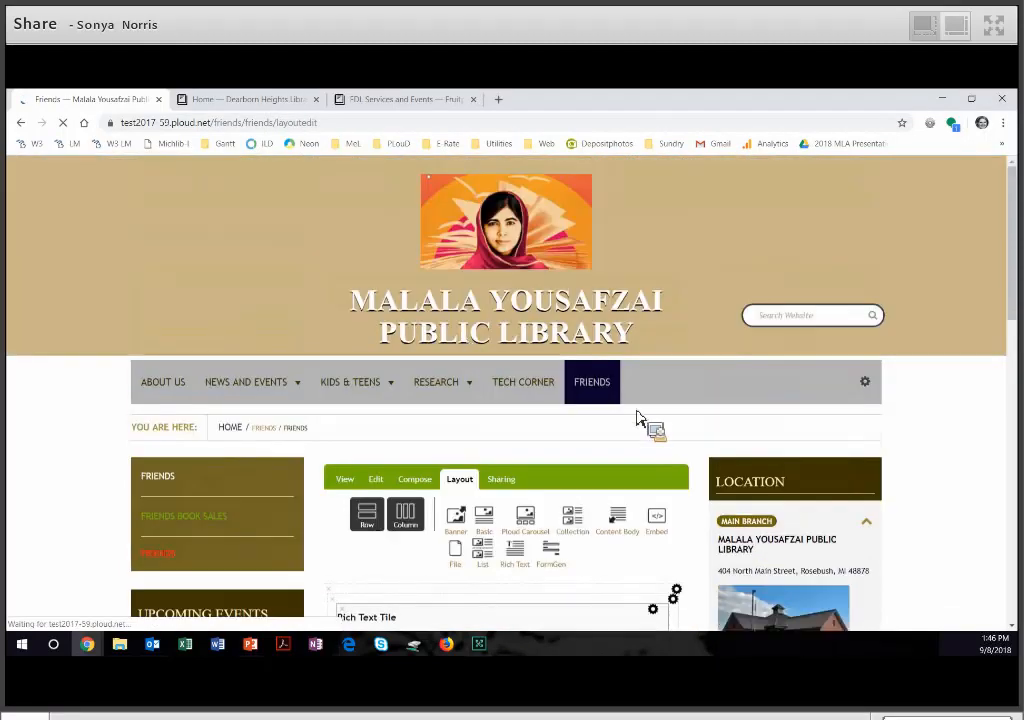
scroll(708, 440, "down", 2)
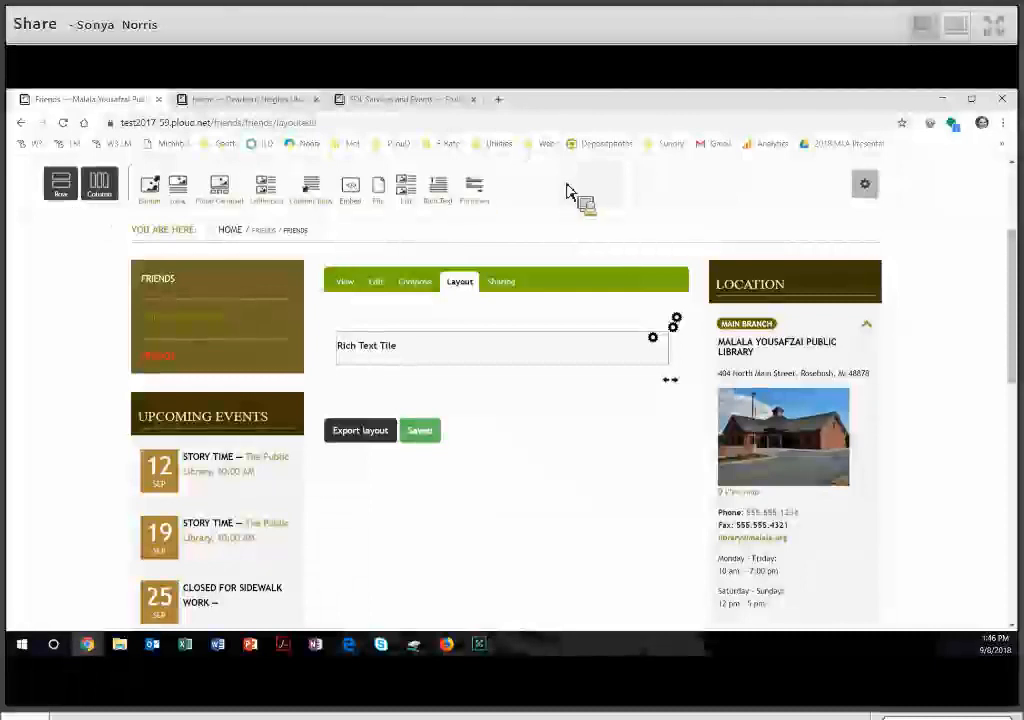
left_click_drag(86, 206, 348, 348)
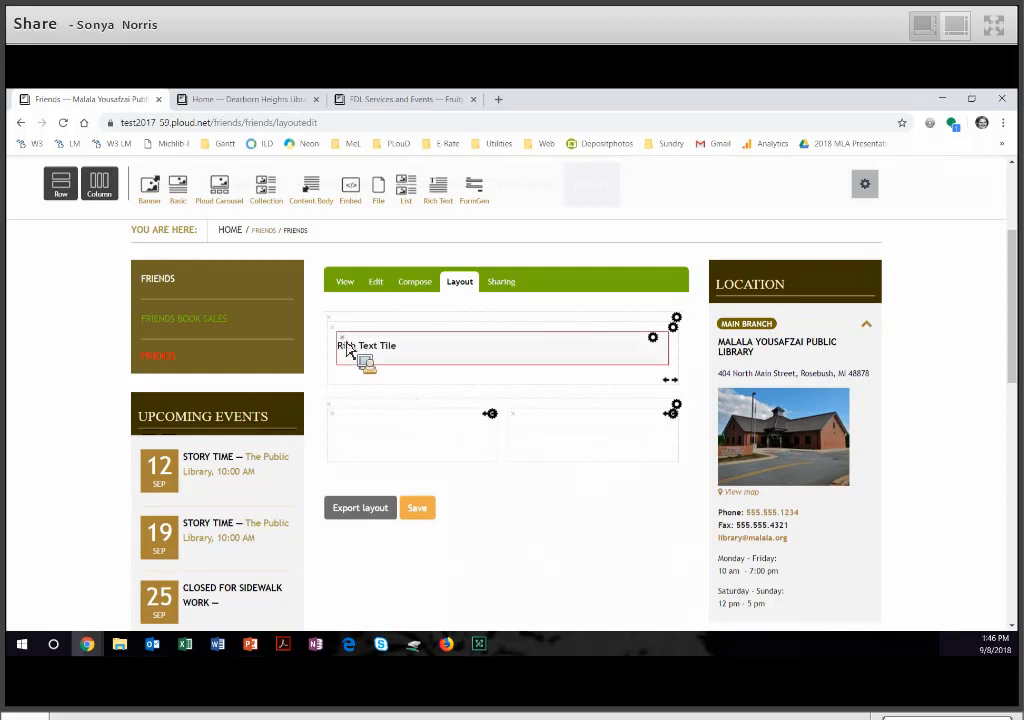
left_click(346, 342)
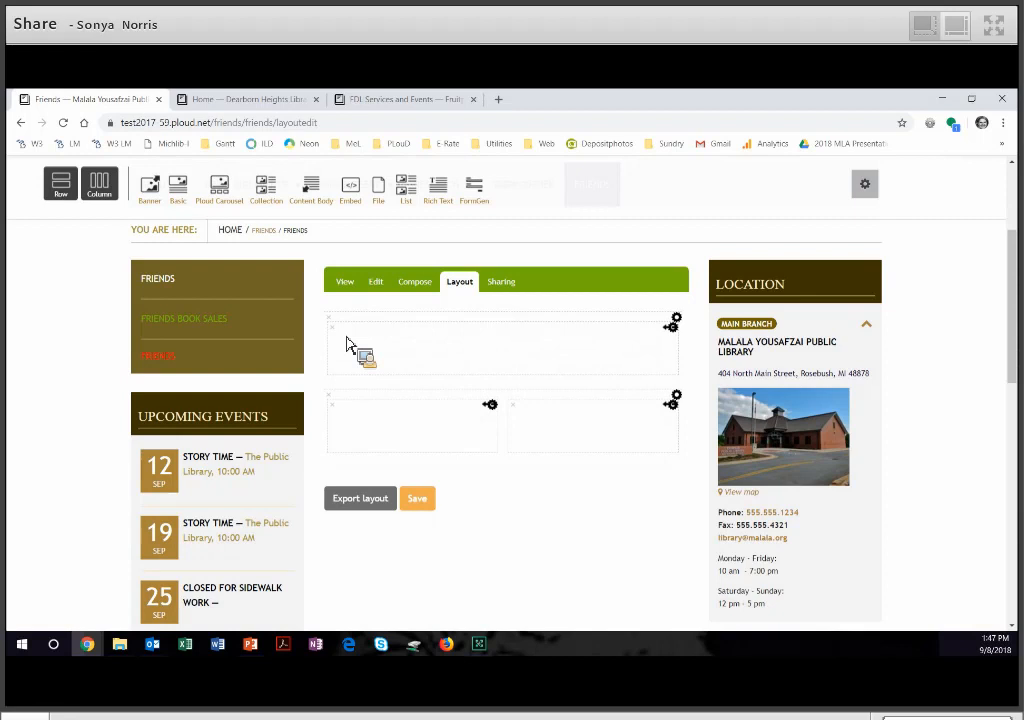
- Place a Collection tile in the first row and a File tile in each column of the second row, and save the layout
left_click_drag(272, 200, 379, 348)
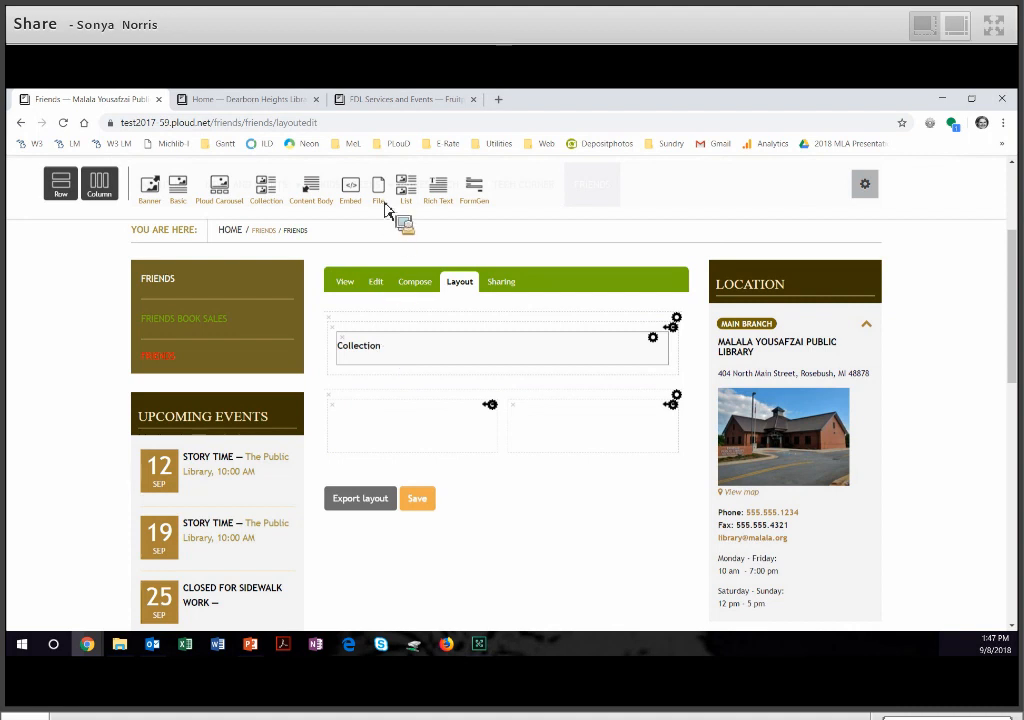
left_click_drag(384, 201, 393, 434)
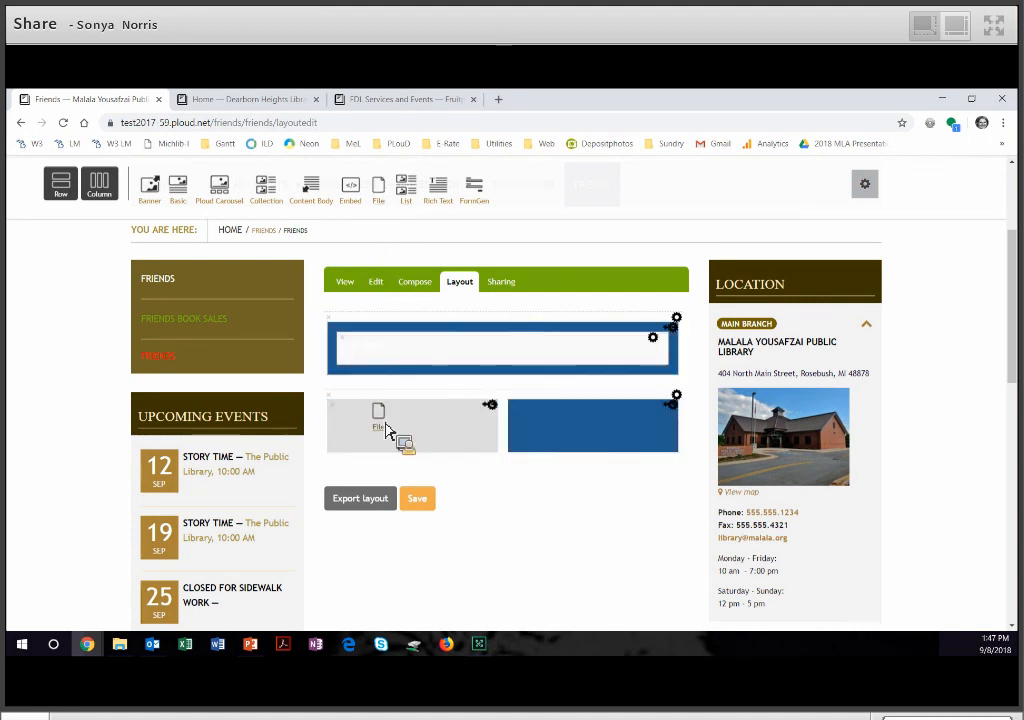
left_click_drag(385, 197, 570, 438)
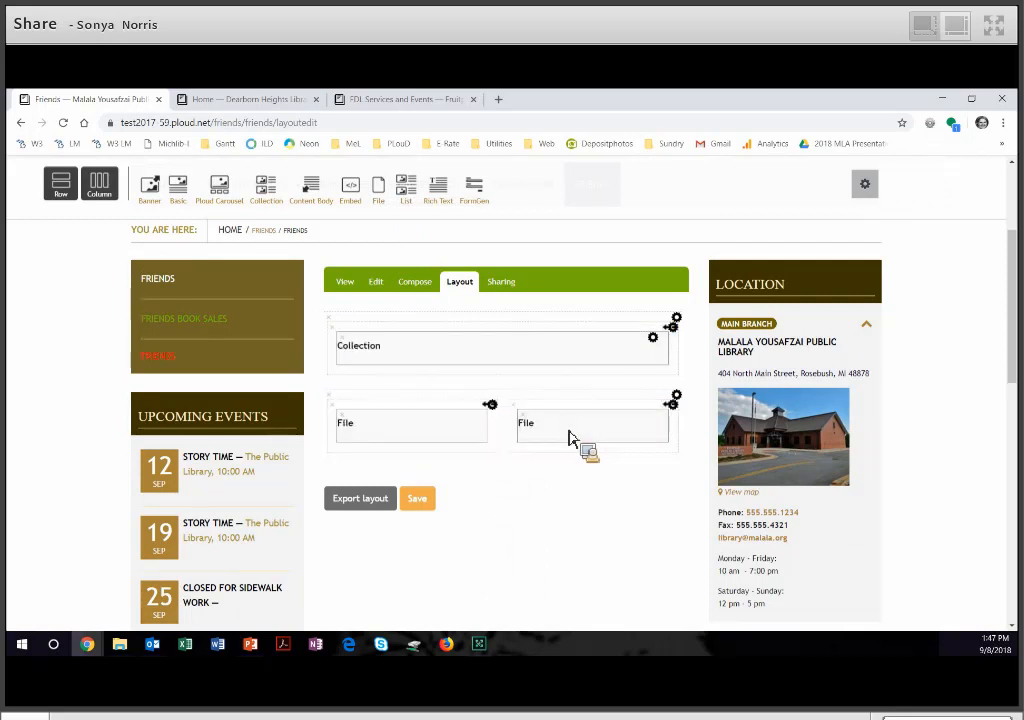
left_click(425, 506)
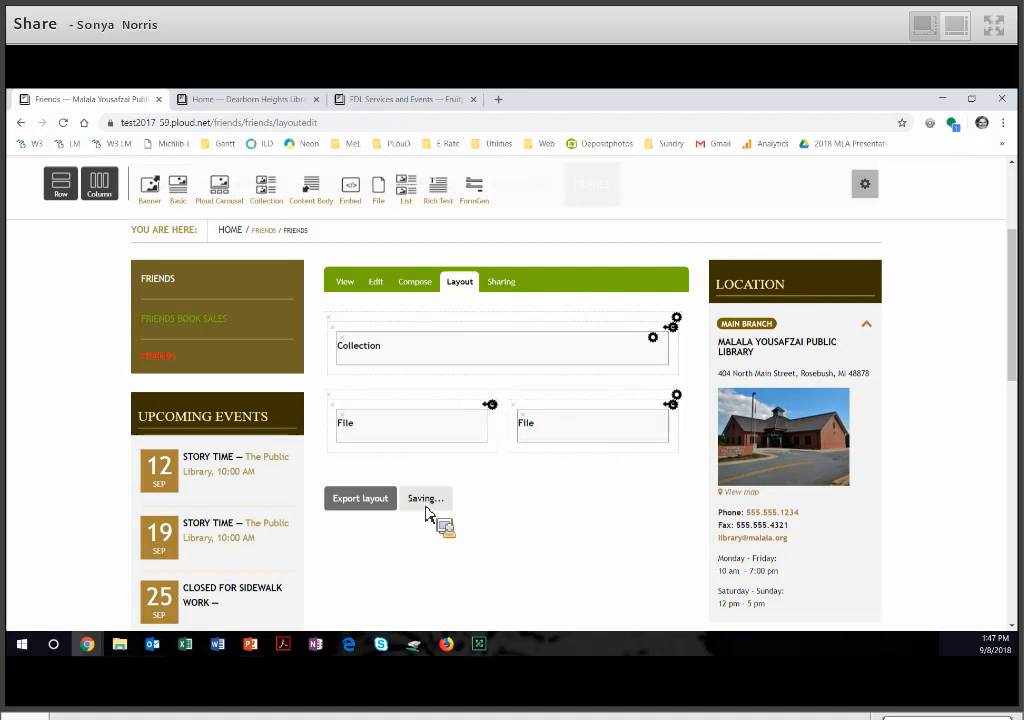
- In compose mode, fill the Collection tile with the Friends Book Sales collection from the site's Friends folder
left_click(421, 292)
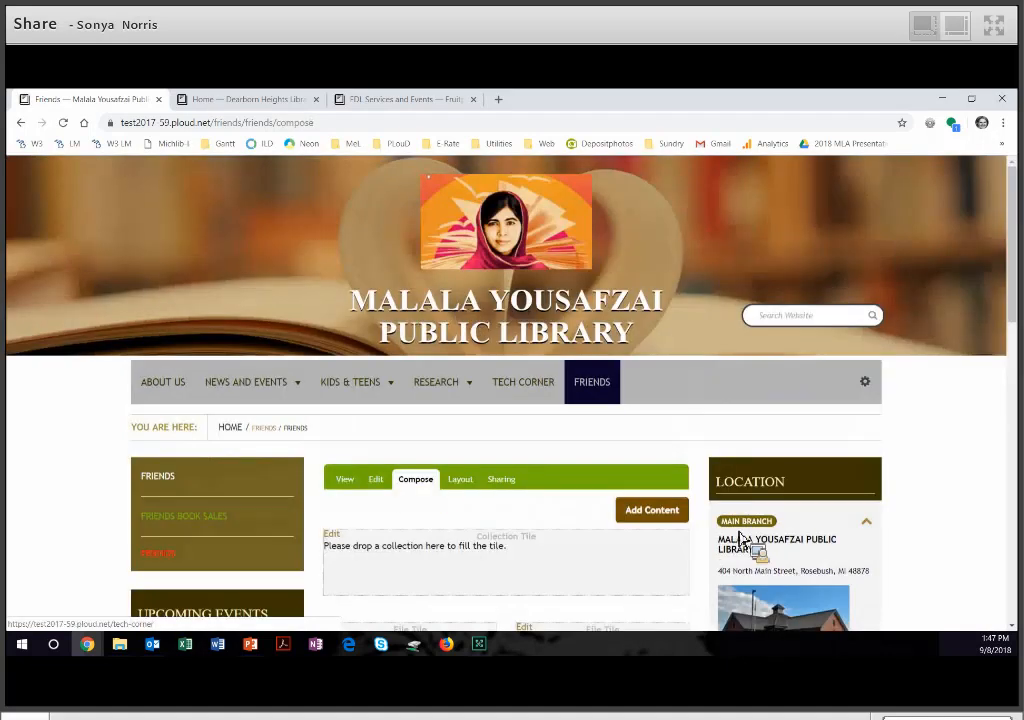
scroll(748, 545, "down", 3)
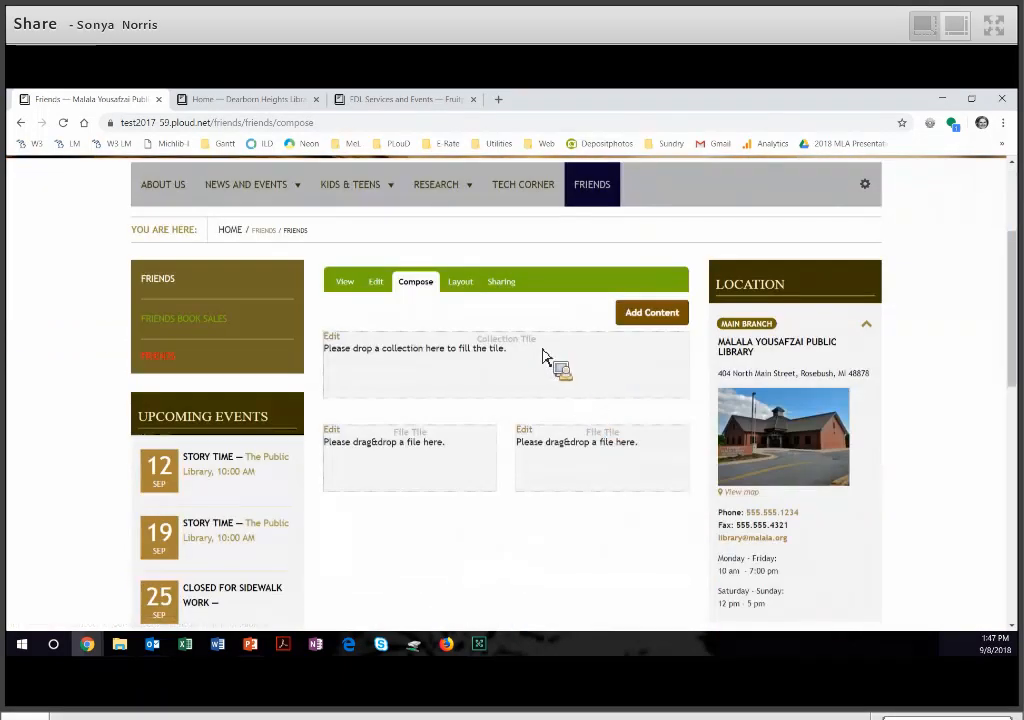
left_click_drag(540, 355, 662, 325)
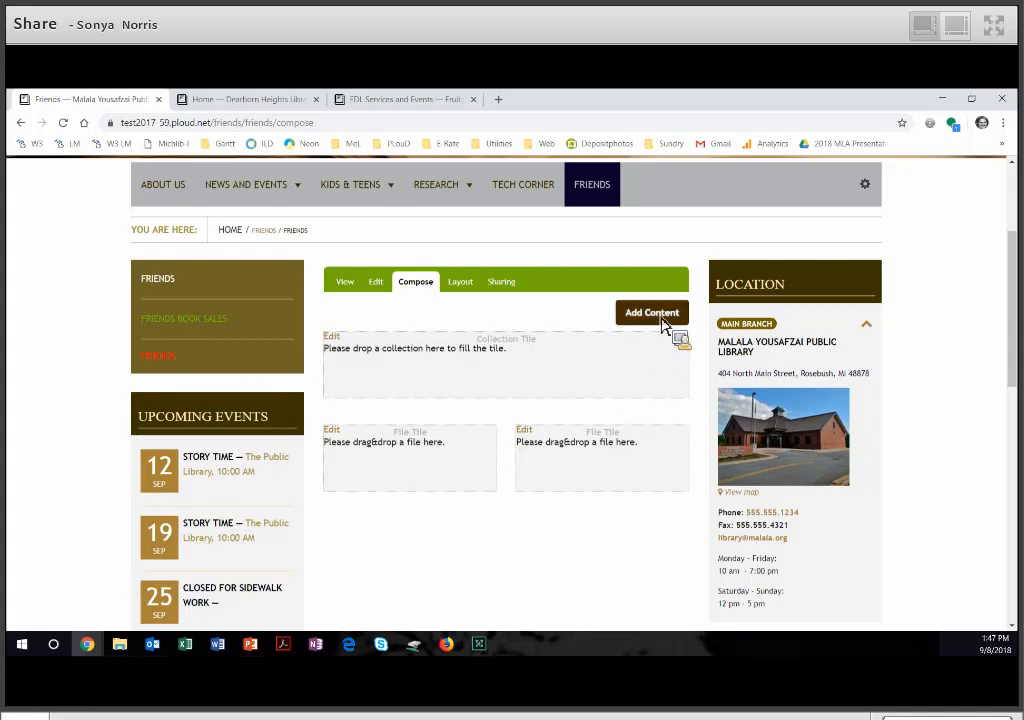
left_click(662, 318)
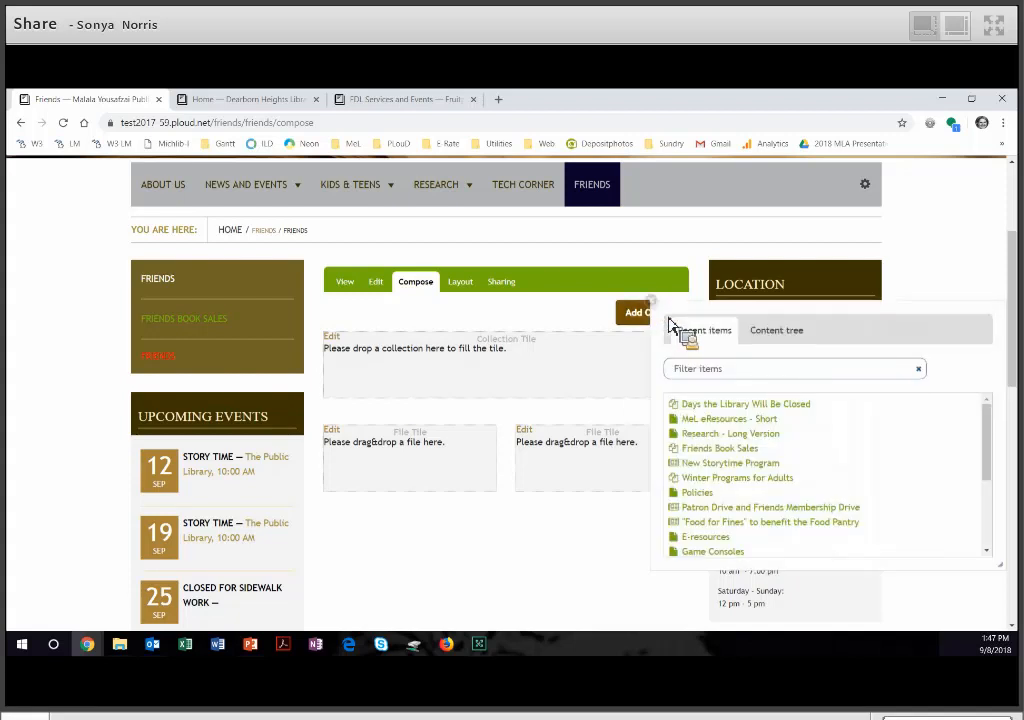
left_click(774, 338)
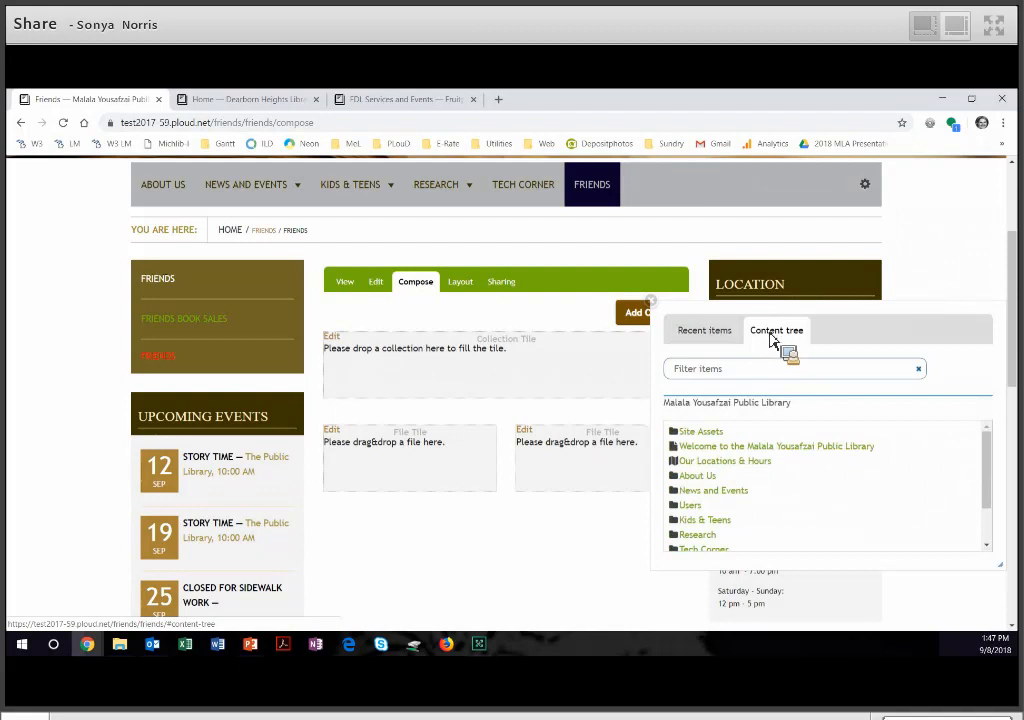
scroll(876, 549, "down", 3)
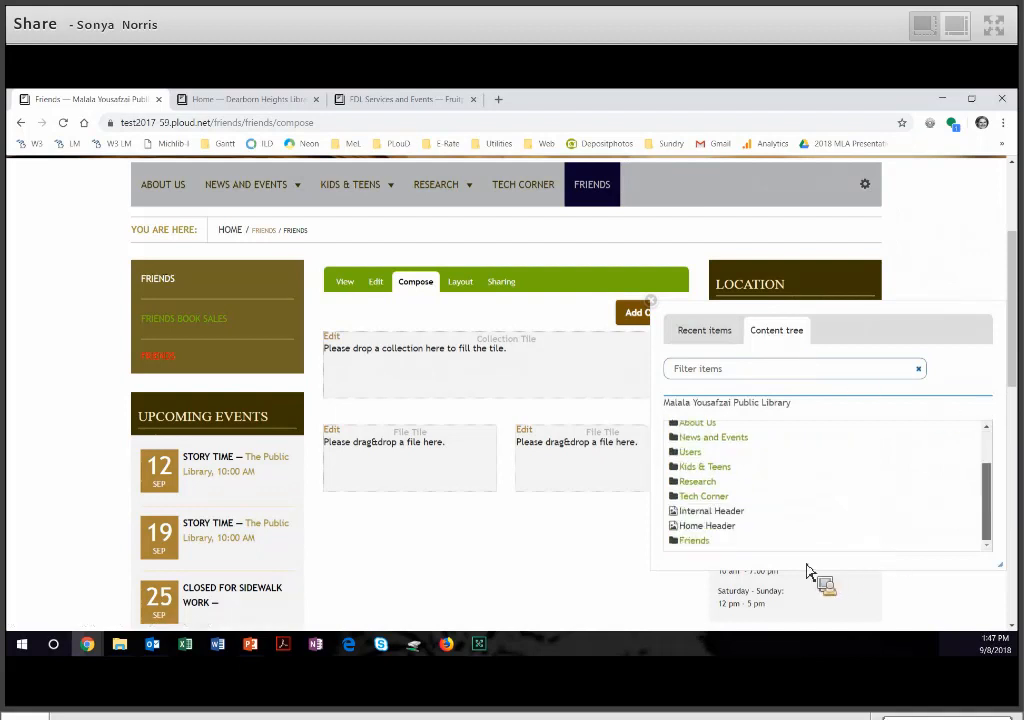
left_click(700, 541)
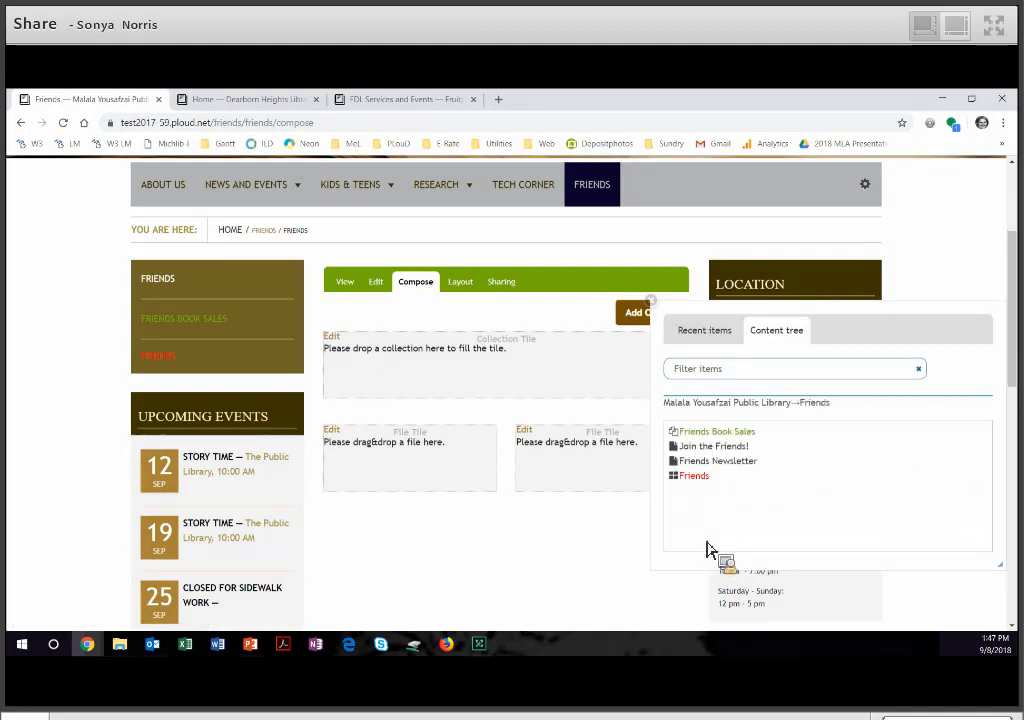
left_click(737, 436)
left_click(713, 426)
left_click_drag(713, 426, 572, 380)
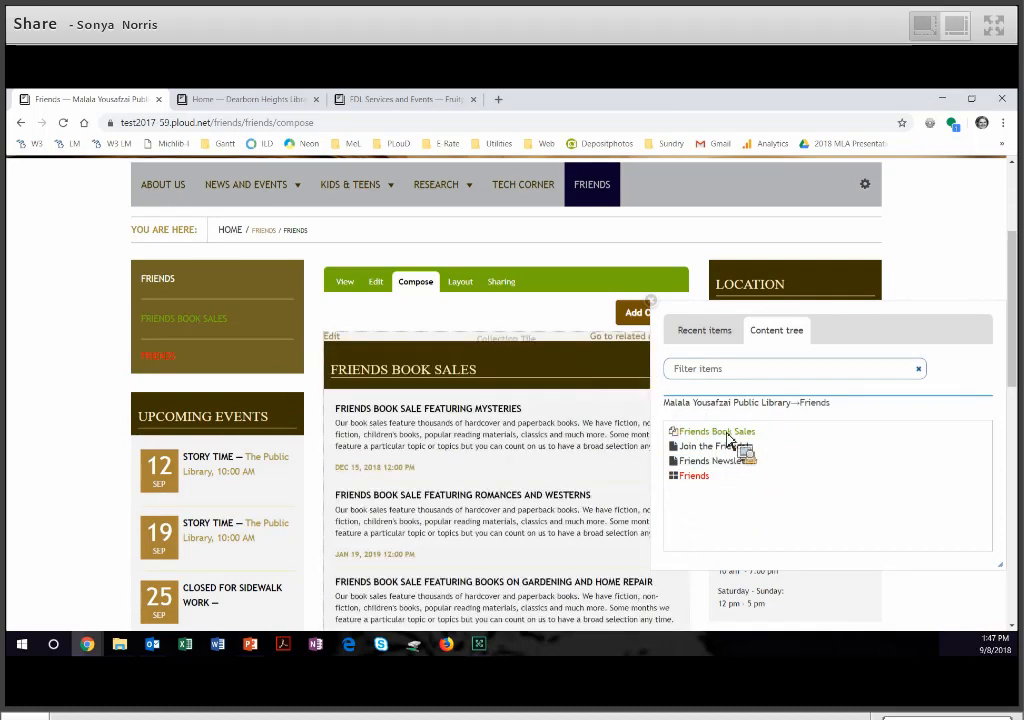
- Fill the first File tile with Join the Friends! and the second with Friends Newsletter, and close the content chooser
left_click_drag(729, 461, 447, 505)
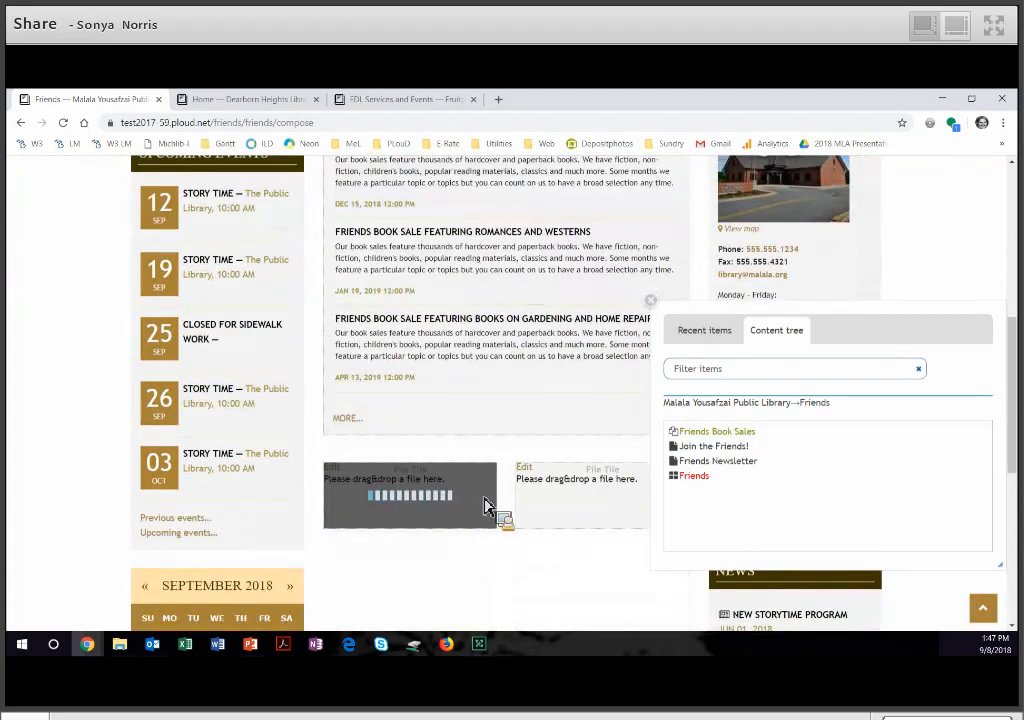
left_click_drag(718, 461, 620, 500)
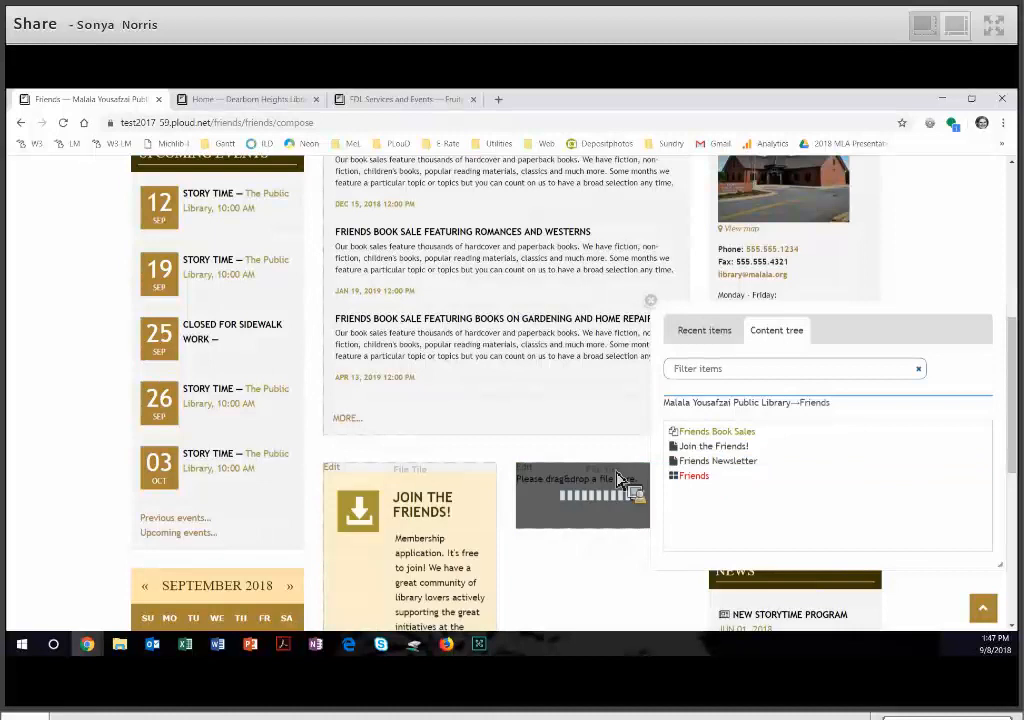
left_click(651, 300)
- Review the composed Friends cover page in view mode, including the book sale listing and both file download tiles
scroll(663, 320, "up", 3)
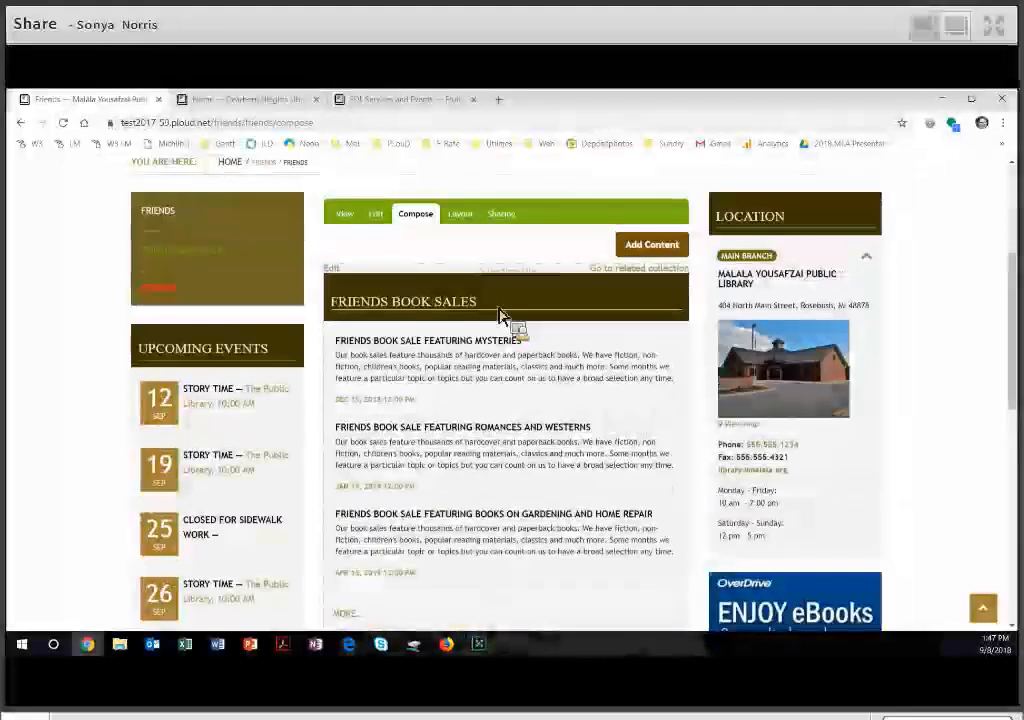
scroll(347, 296, "up", 1)
left_click(346, 284)
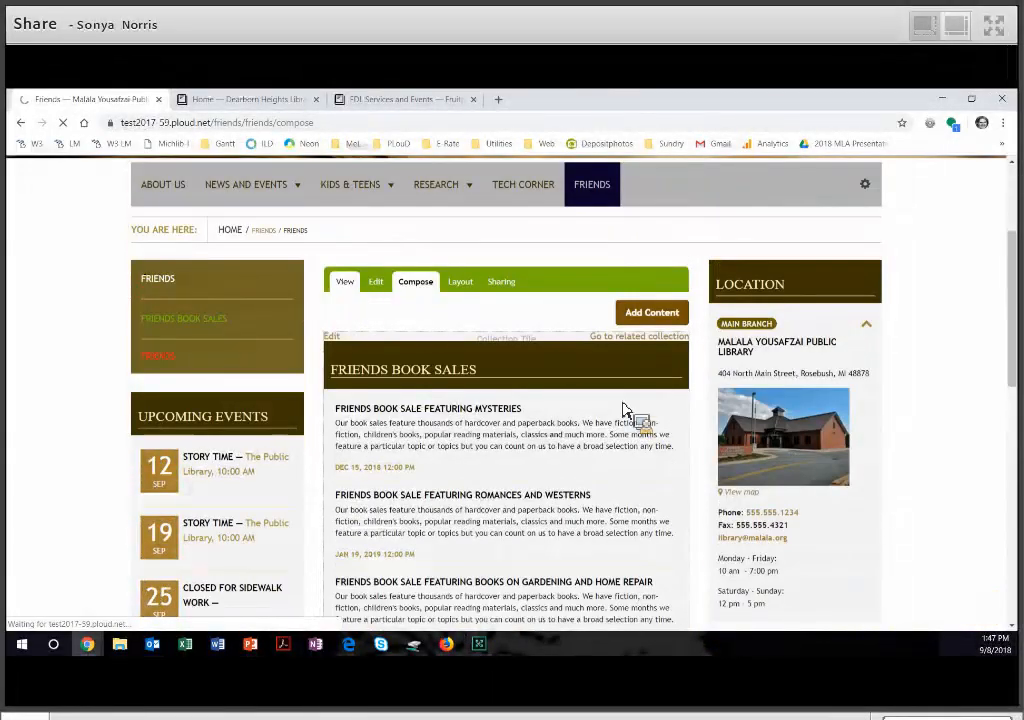
scroll(738, 464, "down", 3)
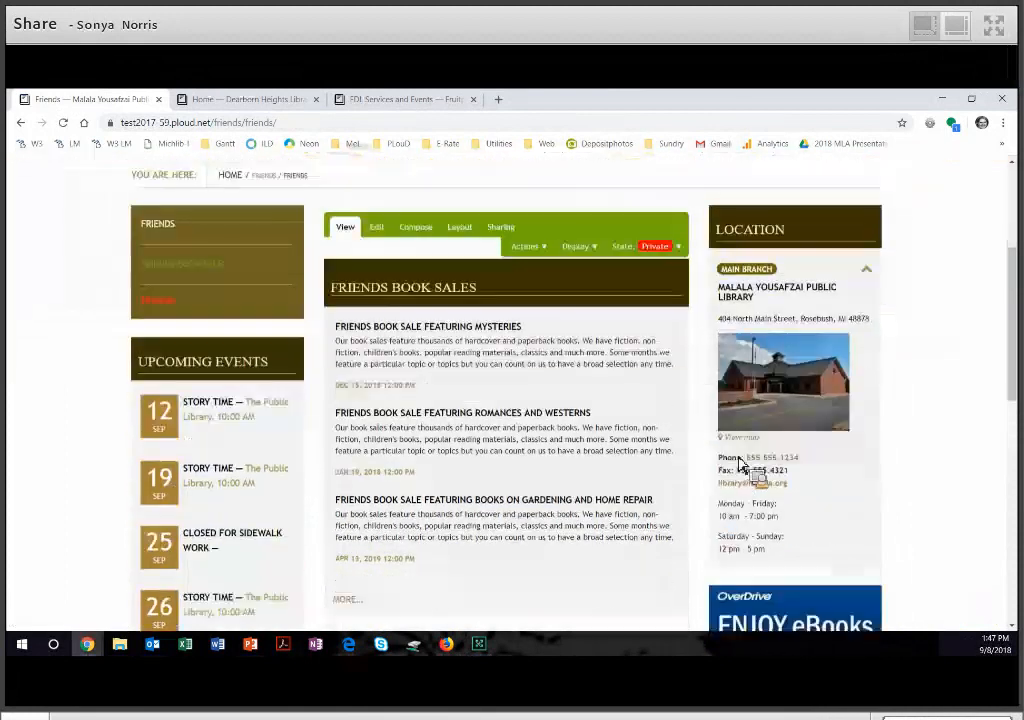
scroll(469, 245, "down", 1)
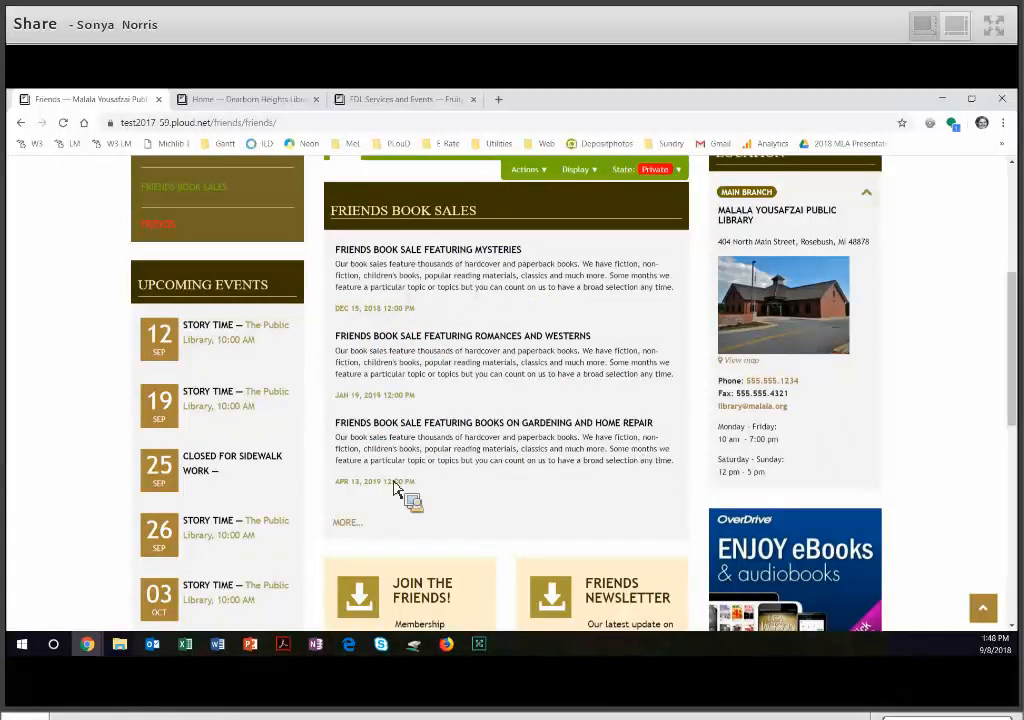
scroll(622, 487, "down", 3)
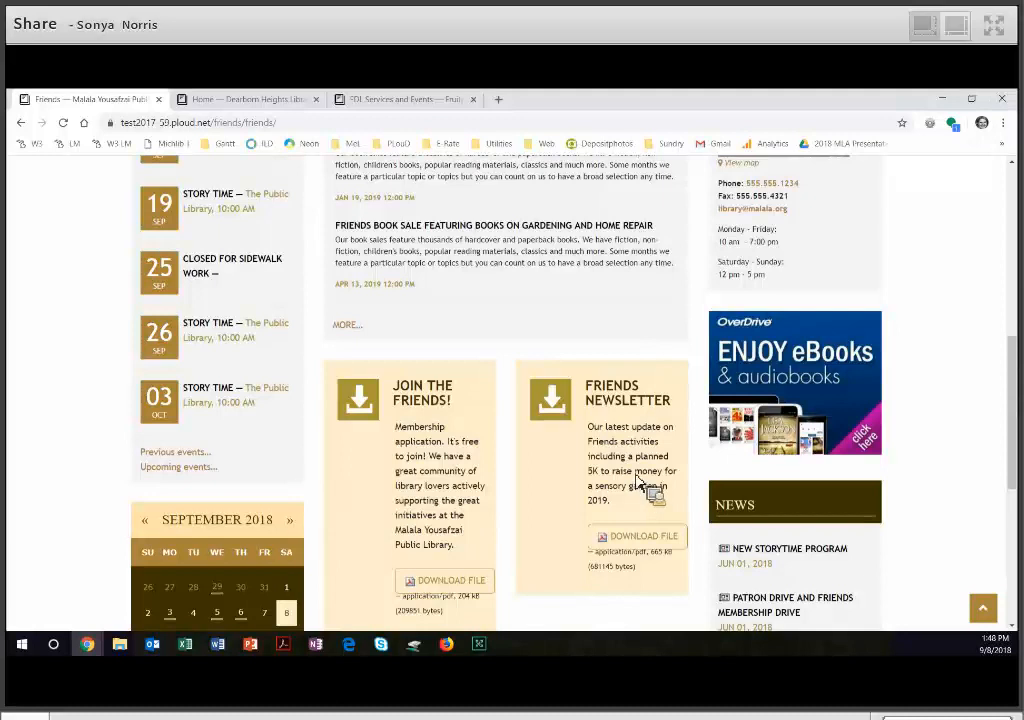
- Publish the Friends cover page
scroll(665, 430, "up", 4)
left_click(667, 373)
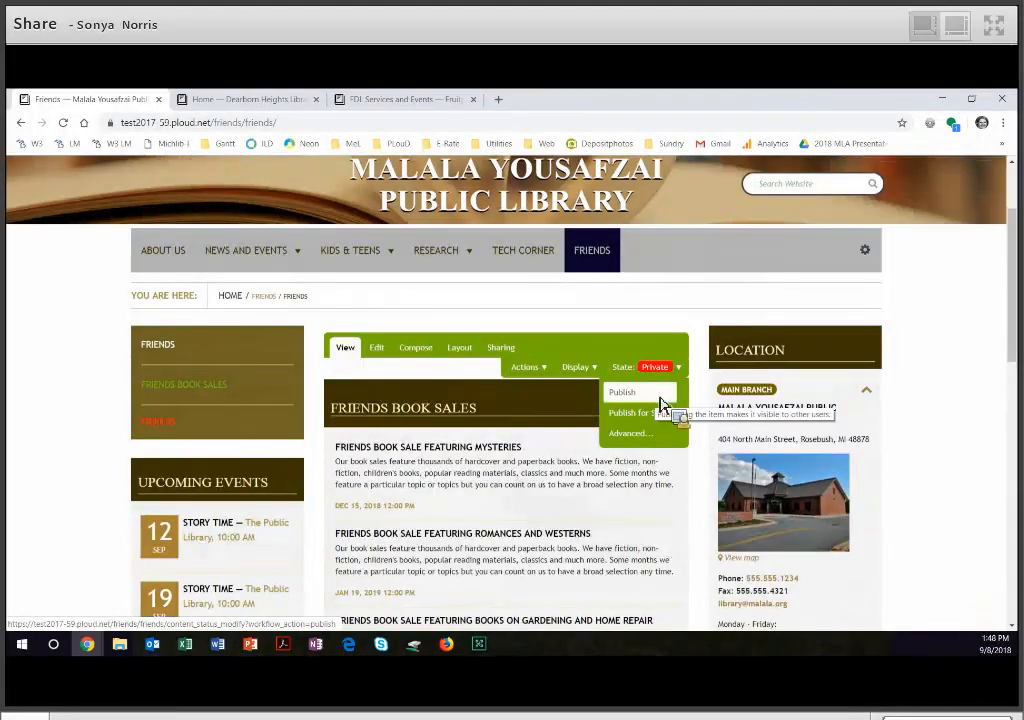
left_click(660, 412)
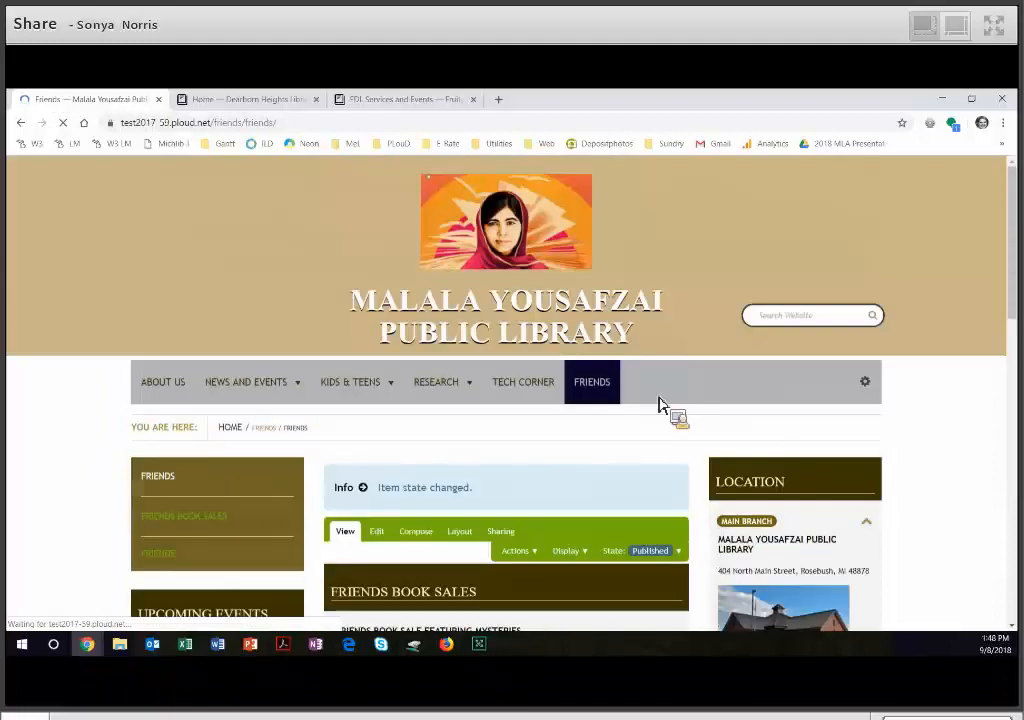
- Open the Friends section, make the Friends cover page the folder's default view, and check the resulting landing page
left_click(598, 387)
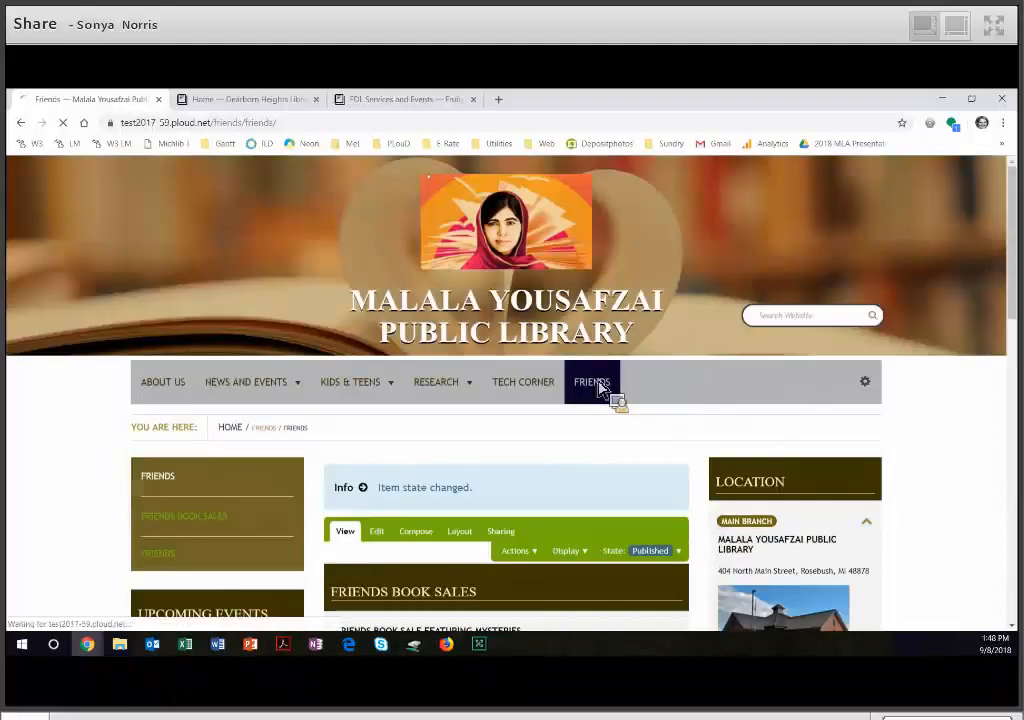
scroll(619, 422, "down", 3)
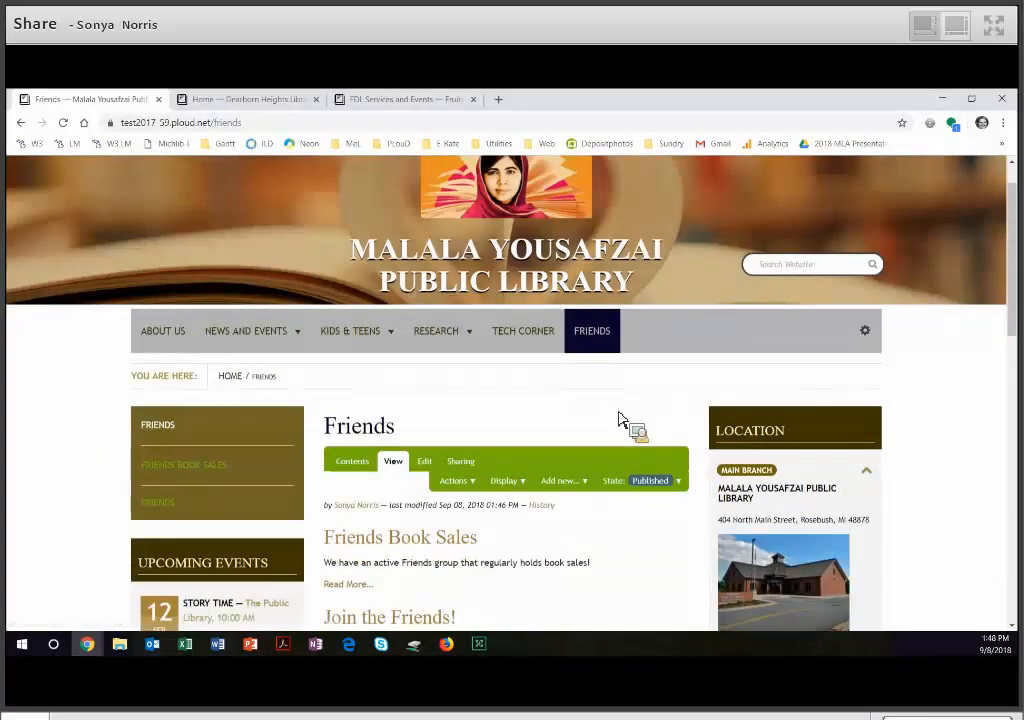
scroll(355, 544, "down", 1)
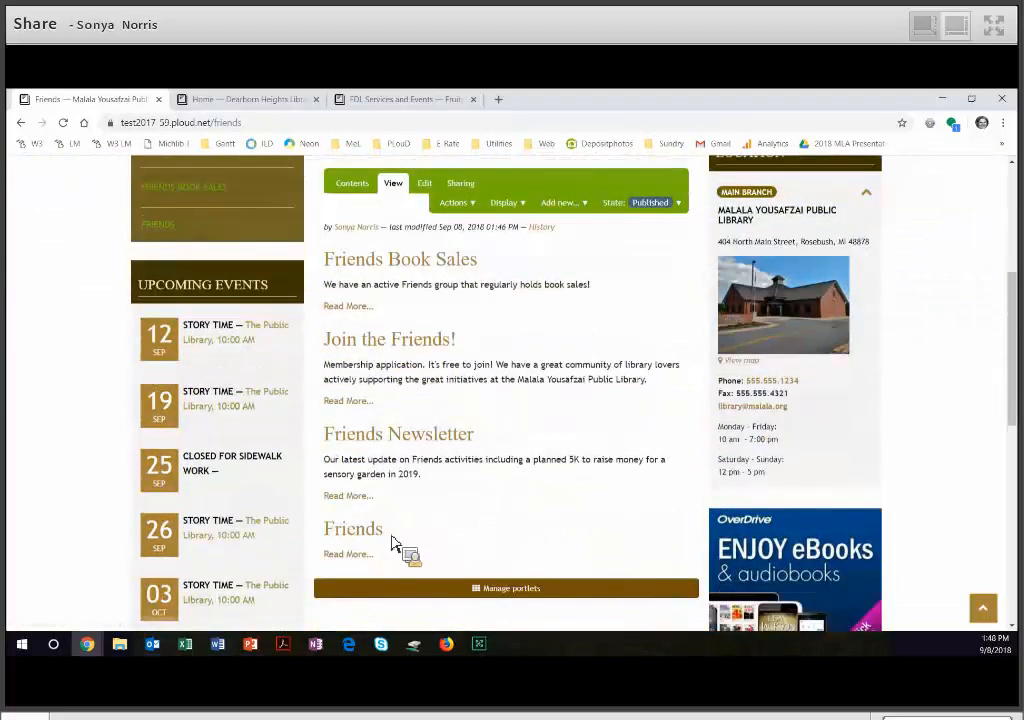
left_click(516, 208)
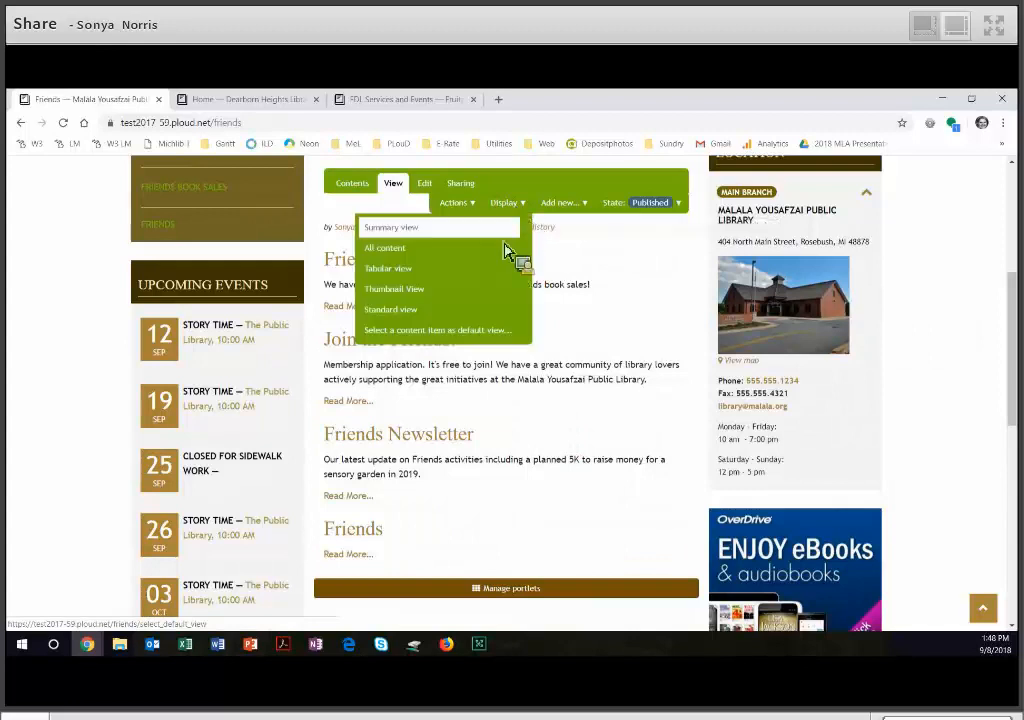
left_click(495, 333)
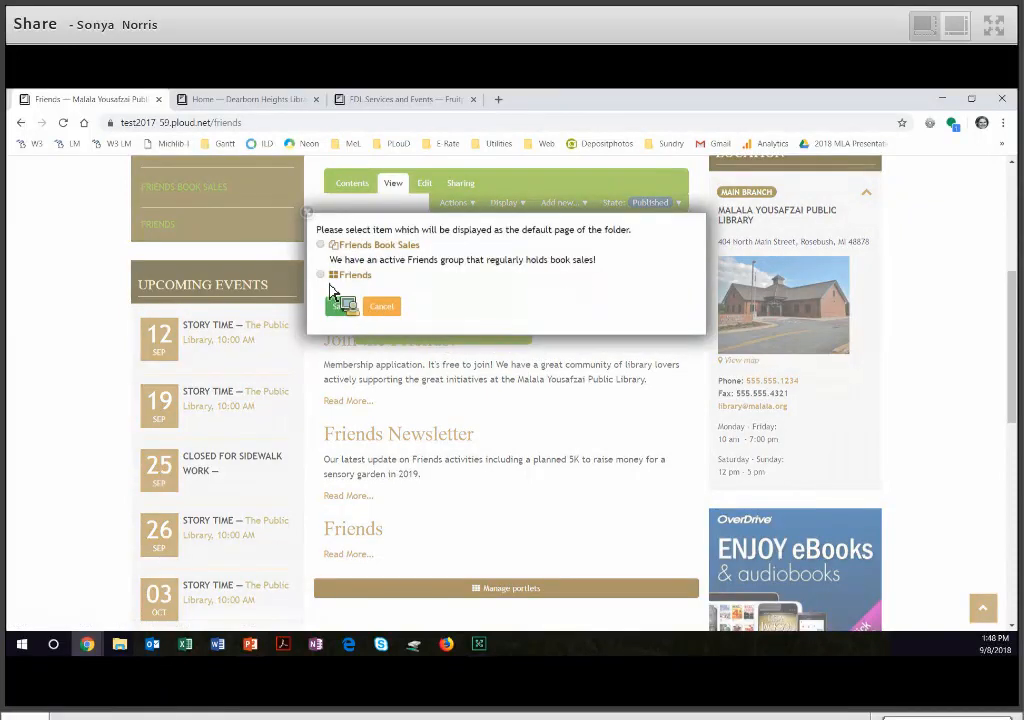
left_click(337, 278)
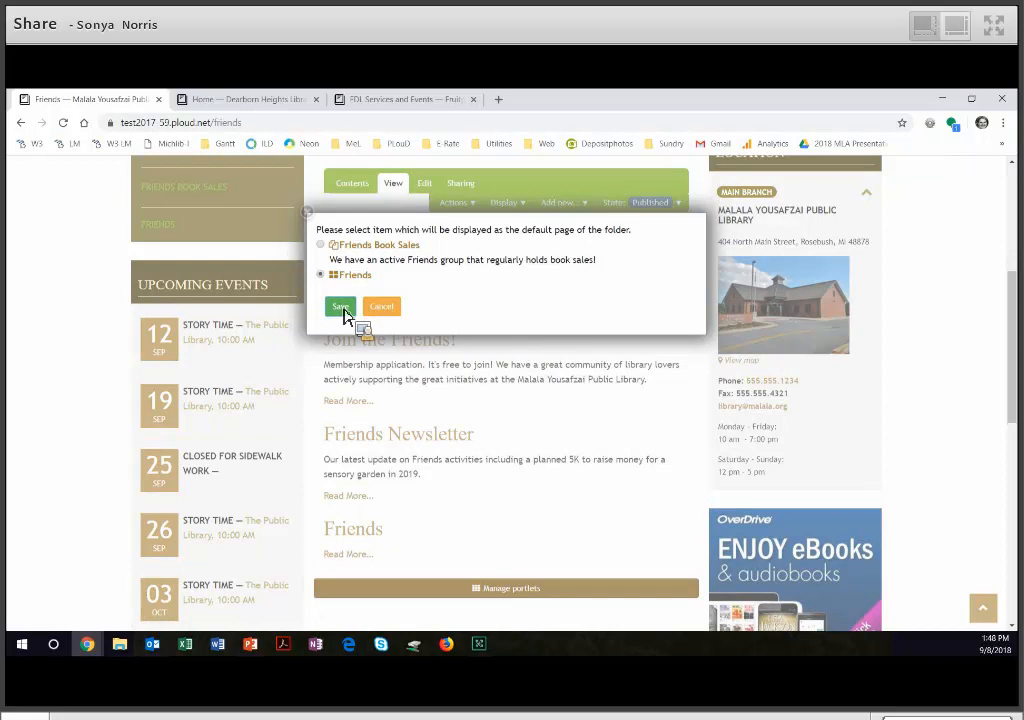
left_click(341, 307)
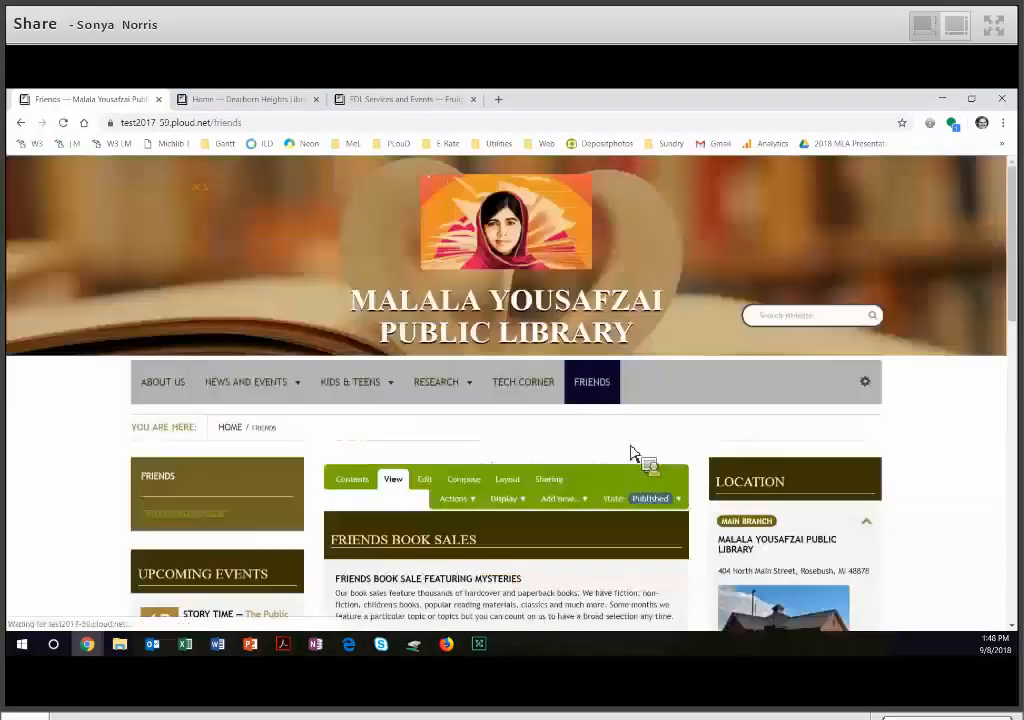
scroll(716, 494, "down", 2)
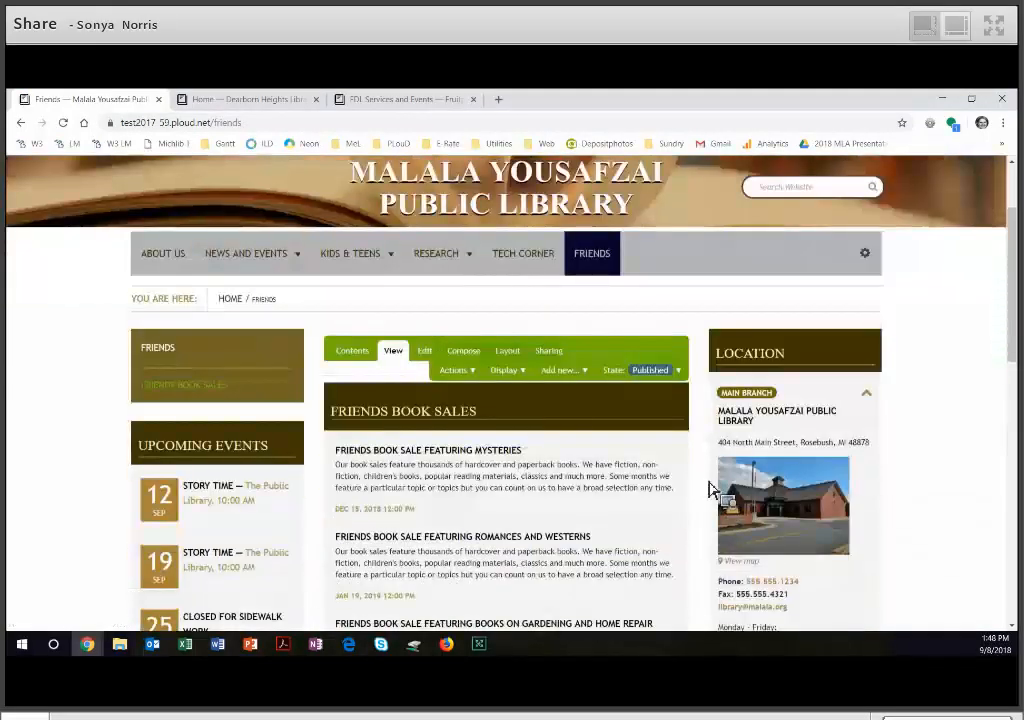
scroll(709, 489, "down", 5)
scroll(711, 489, "down", 1)
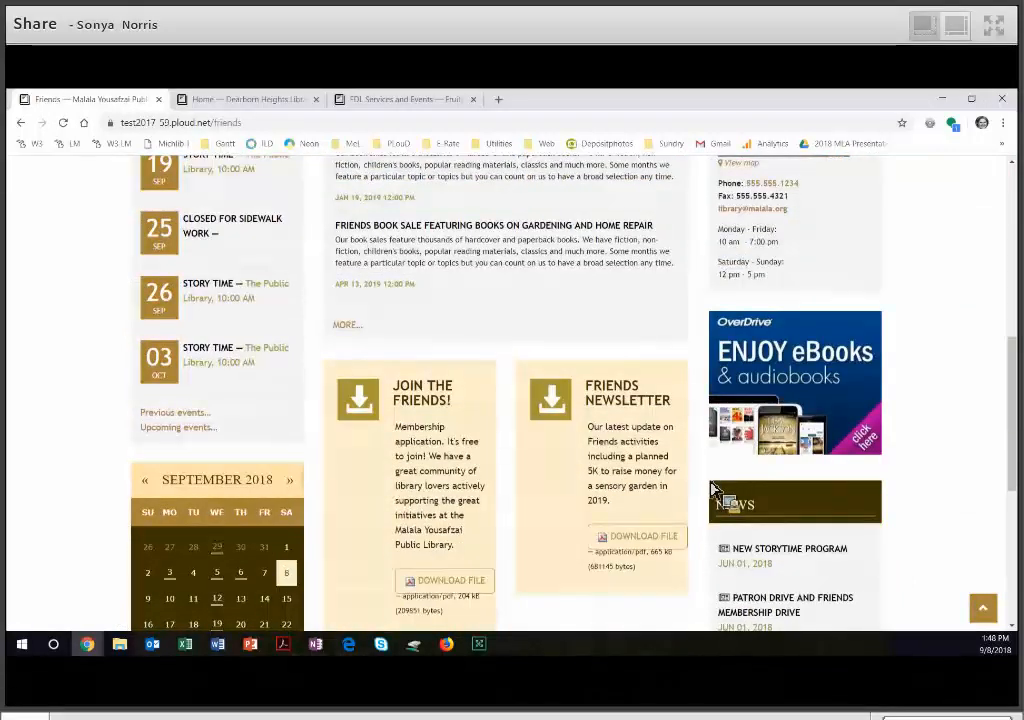
scroll(716, 489, "up", 10)
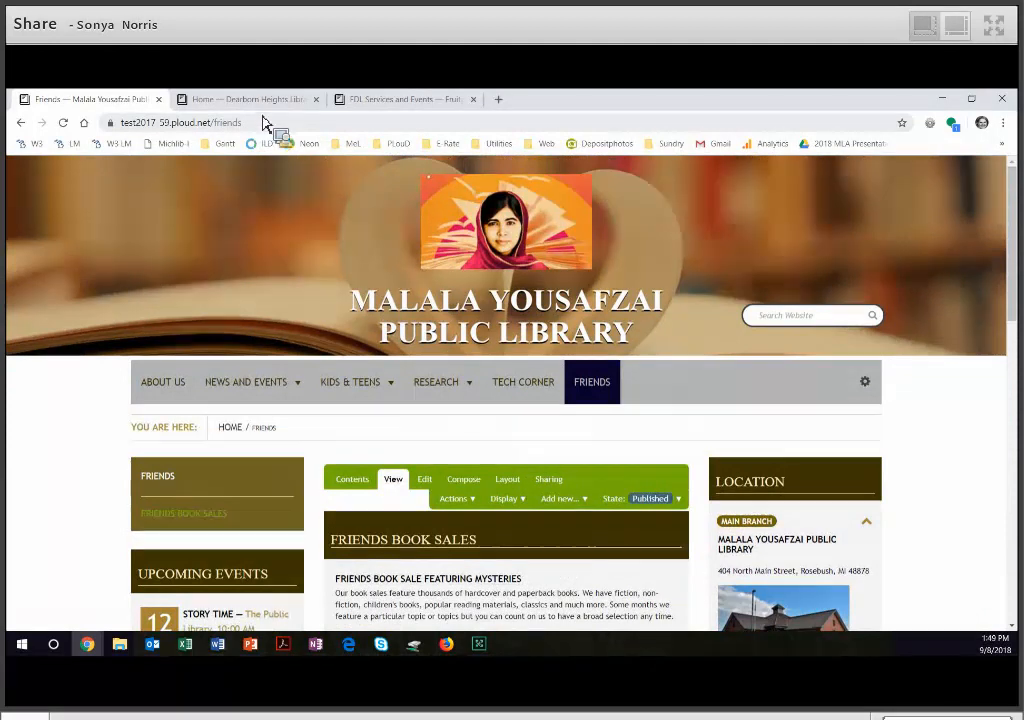
- Switch to the Dearborn Heights Libraries site and examine how its home page arranges images, text and links
left_click(262, 106)
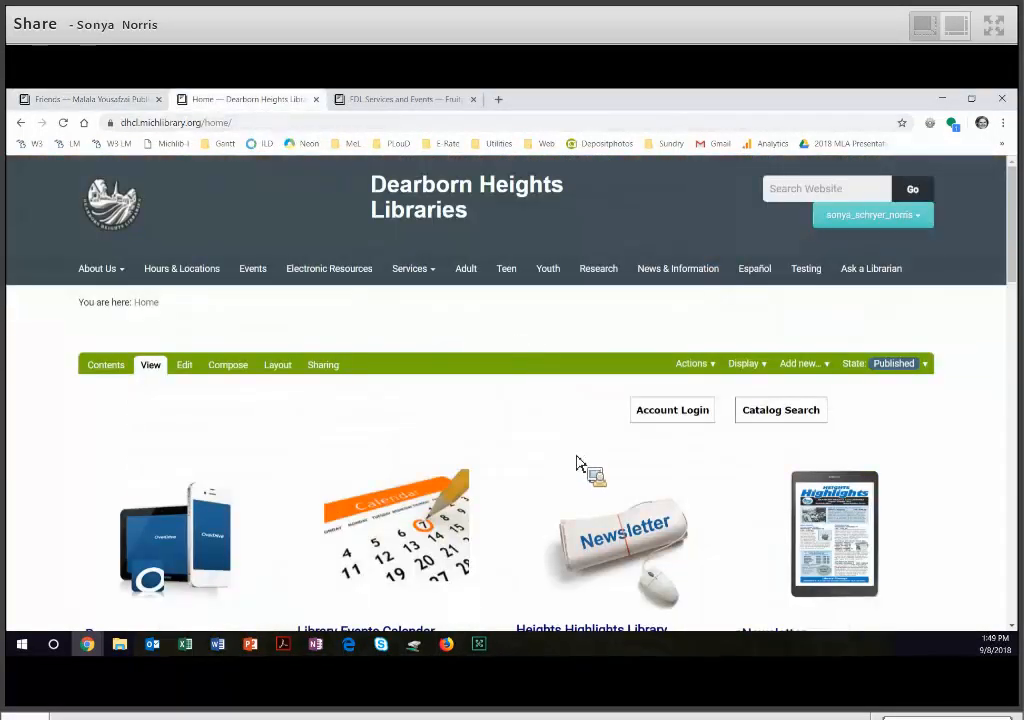
scroll(578, 463, "down", 2)
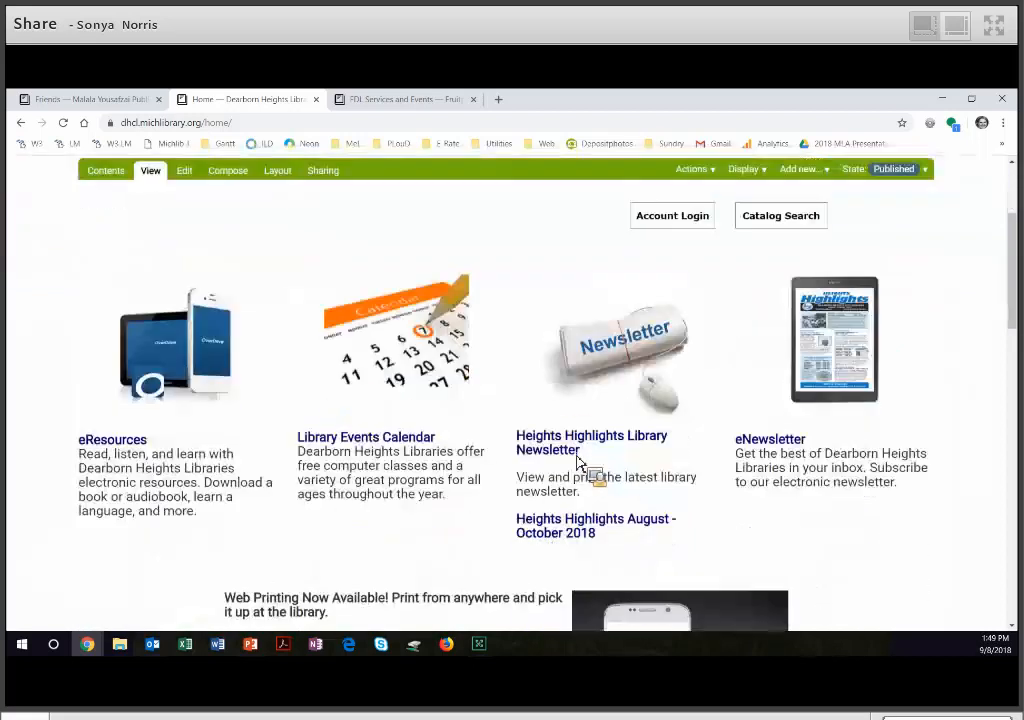
scroll(578, 463, "down", 3)
scroll(580, 463, "down", 2)
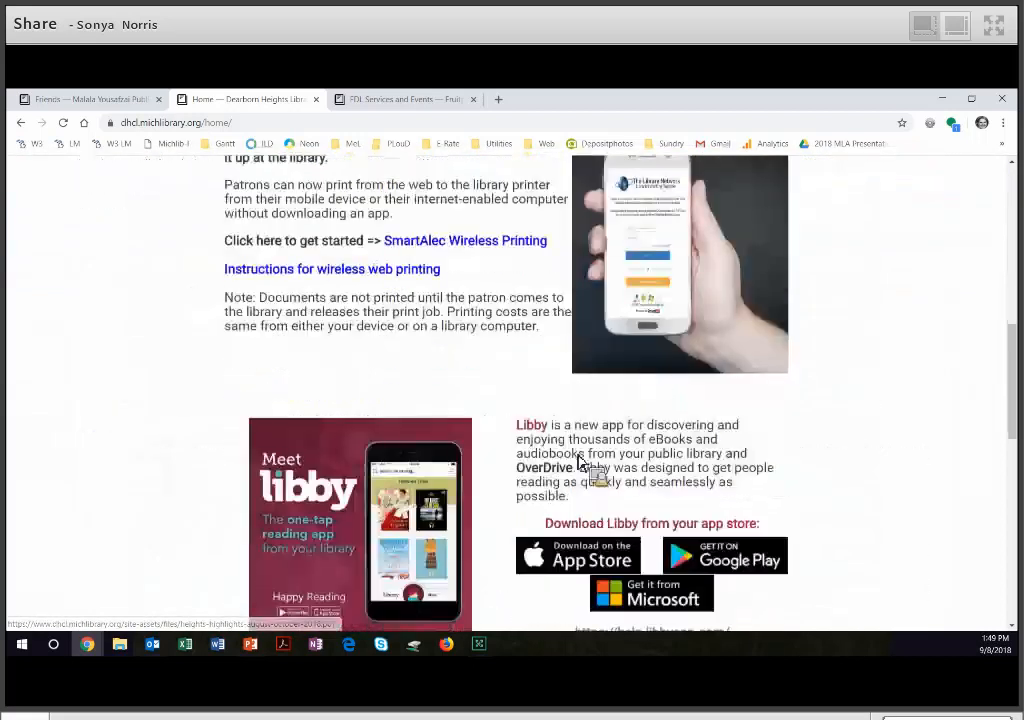
scroll(588, 462, "down", 1)
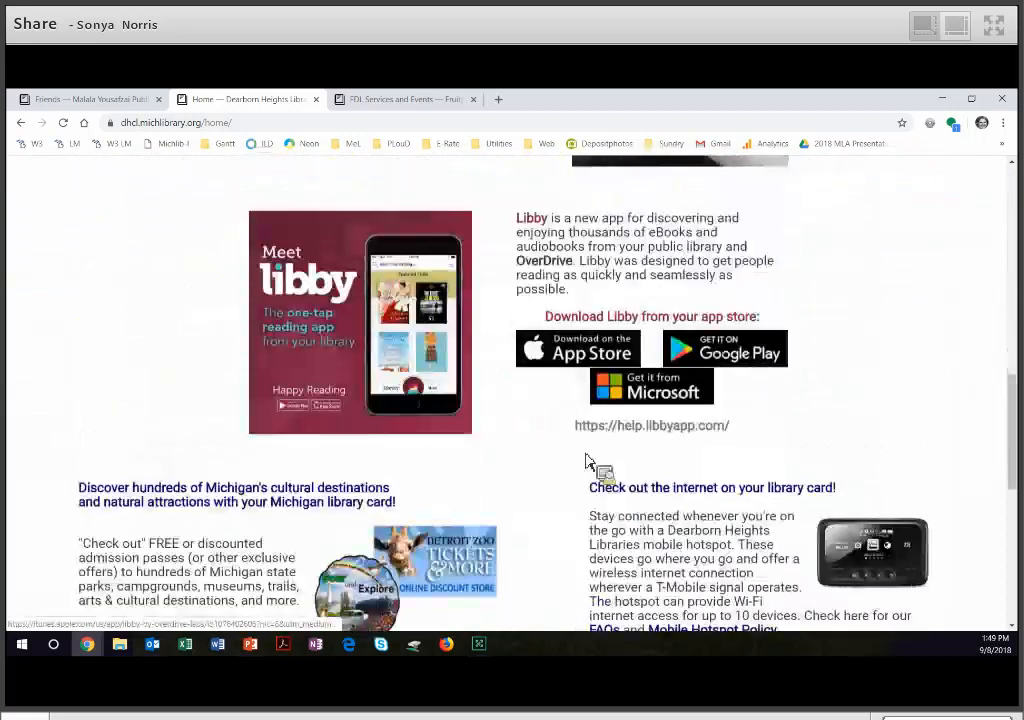
scroll(588, 462, "up", 5)
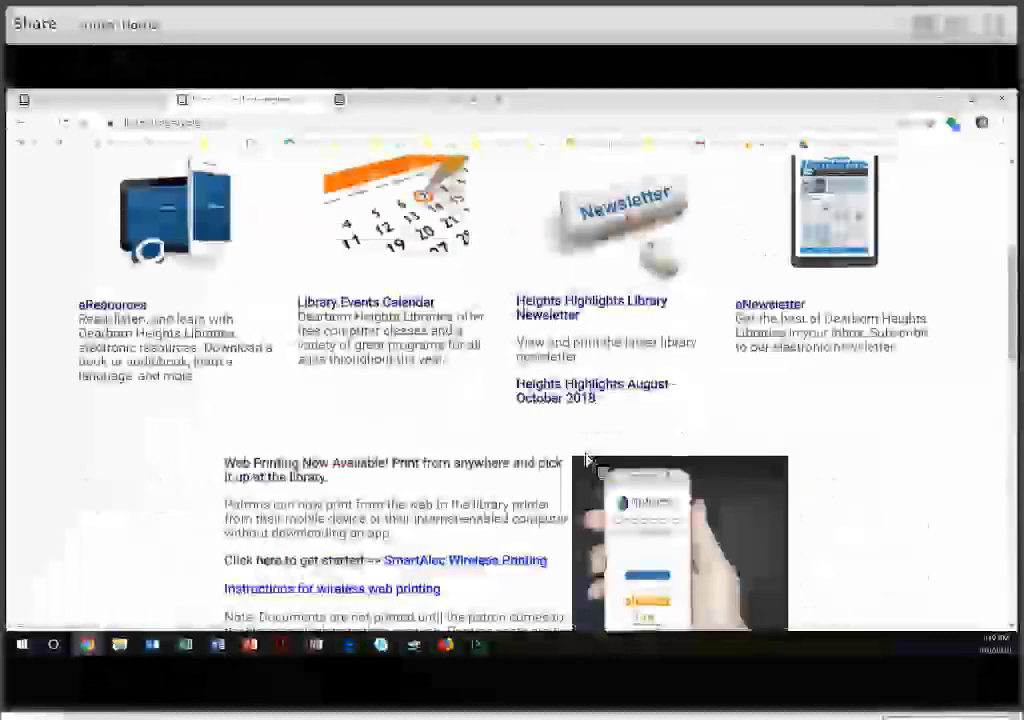
scroll(425, 418, "up", 3)
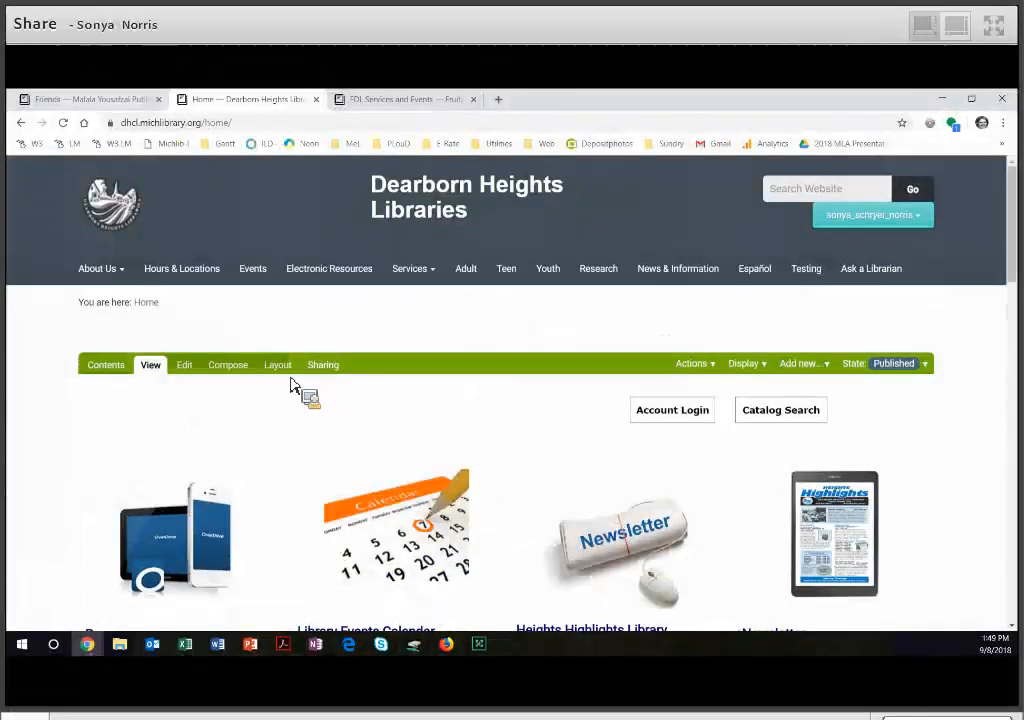
- Open the layout of the Dearborn Heights home page and examine its rows, columns and Rich Text tiles
left_click(290, 378)
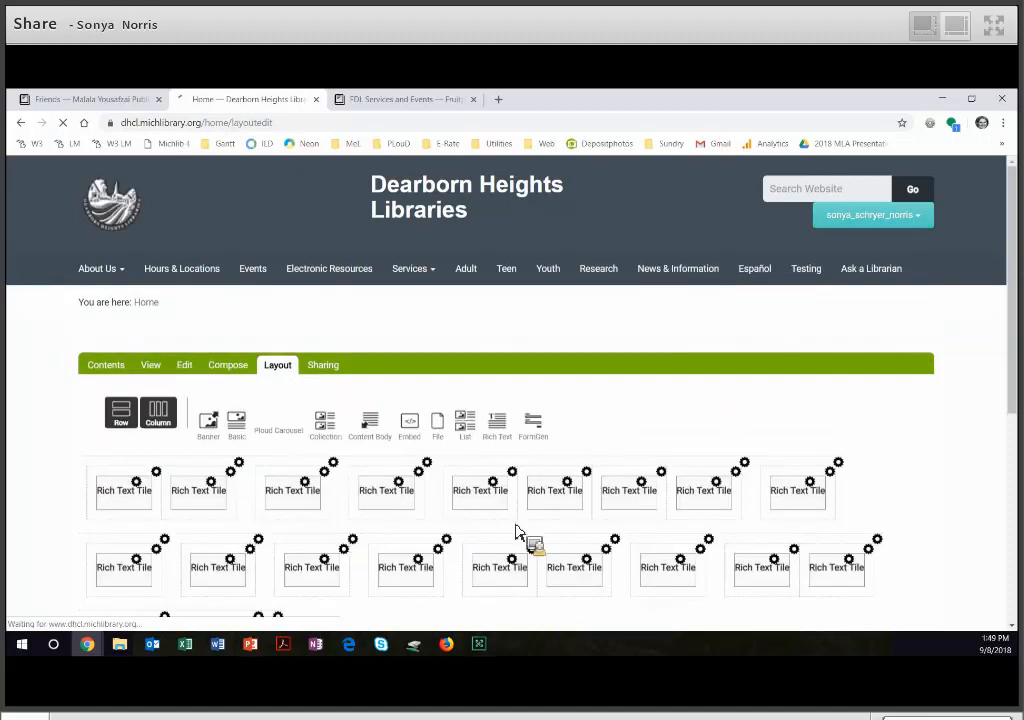
scroll(510, 508, "down", 1)
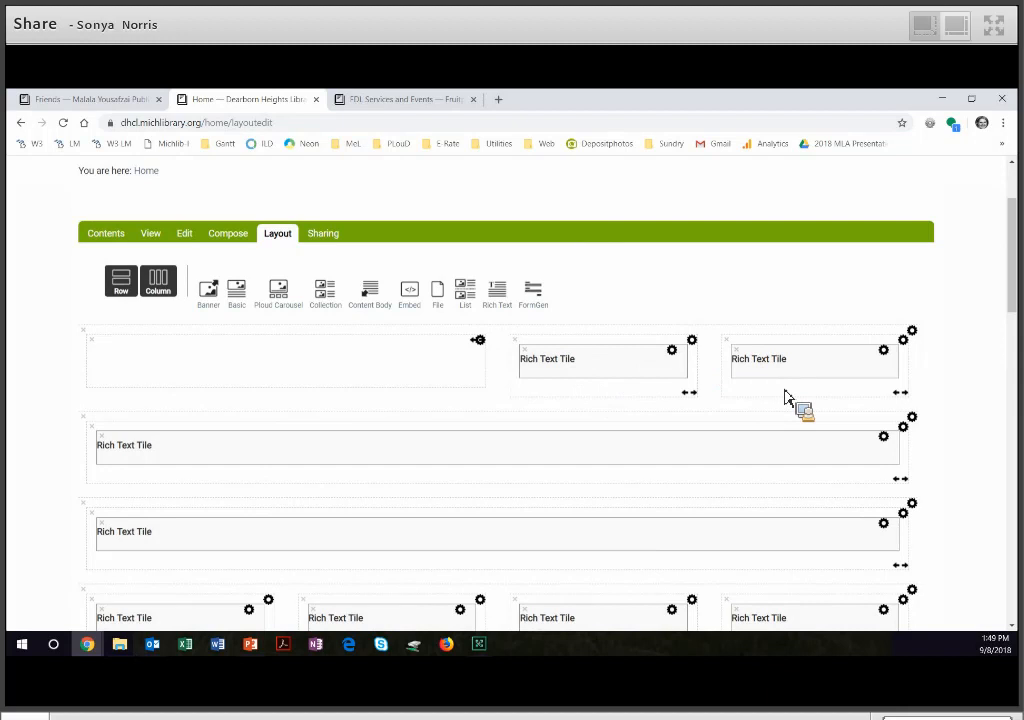
scroll(784, 391, "down", 2)
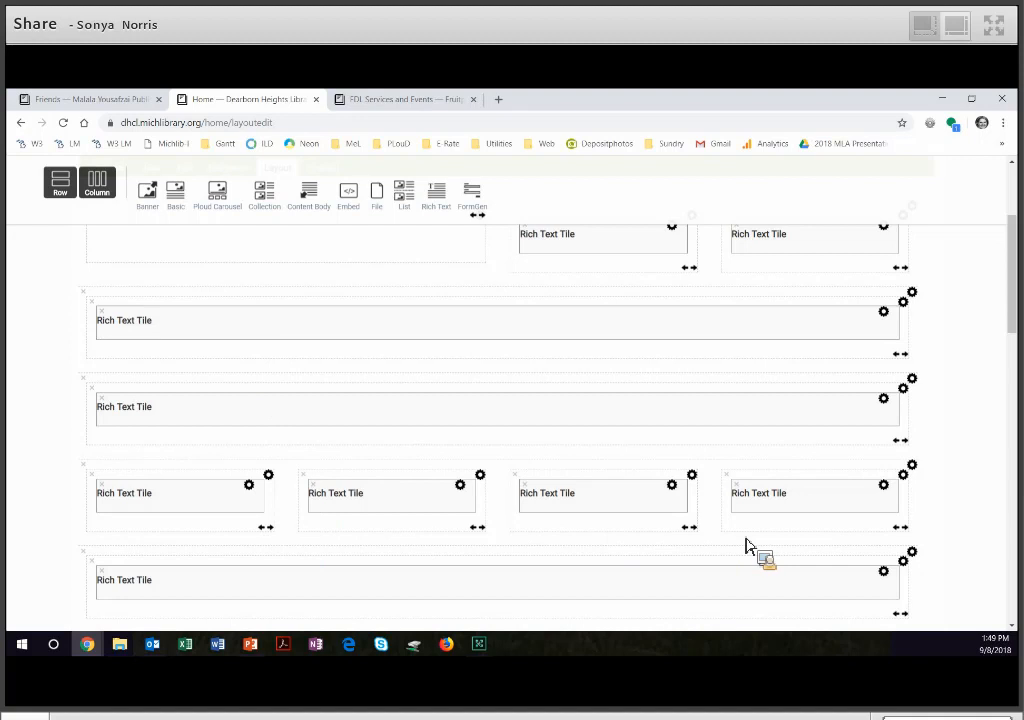
scroll(519, 460, "up", 5)
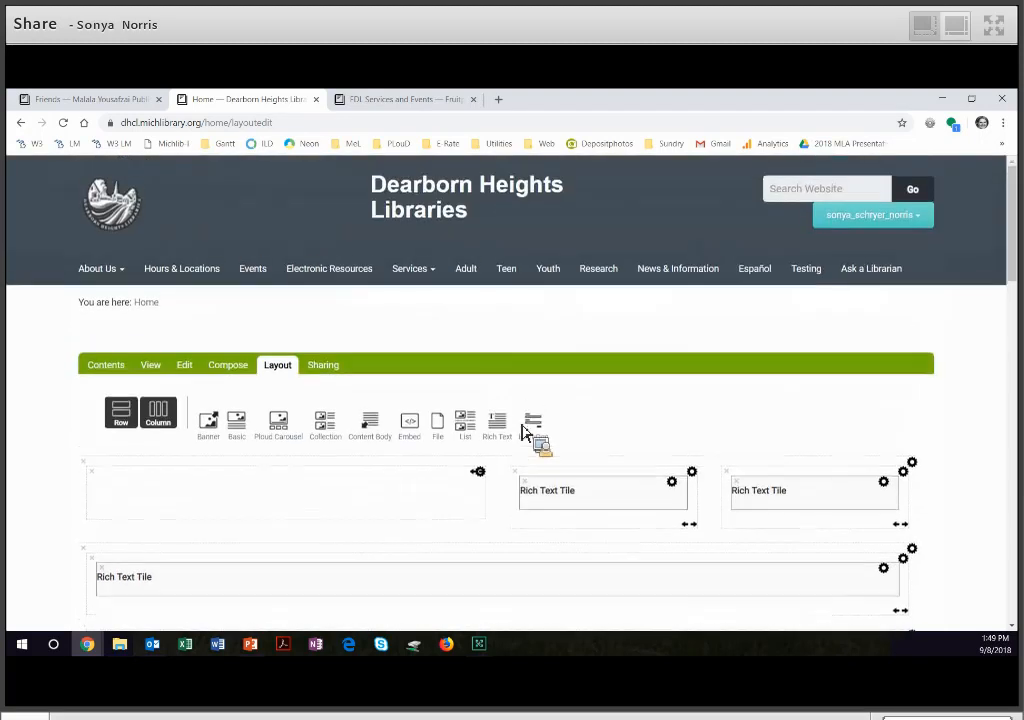
- Switch to the Fruitport District Library page and examine its carousel and New Arrivals display, including the tiles in its layout
left_click_drag(441, 183, 411, 404)
scroll(784, 514, "down", 3)
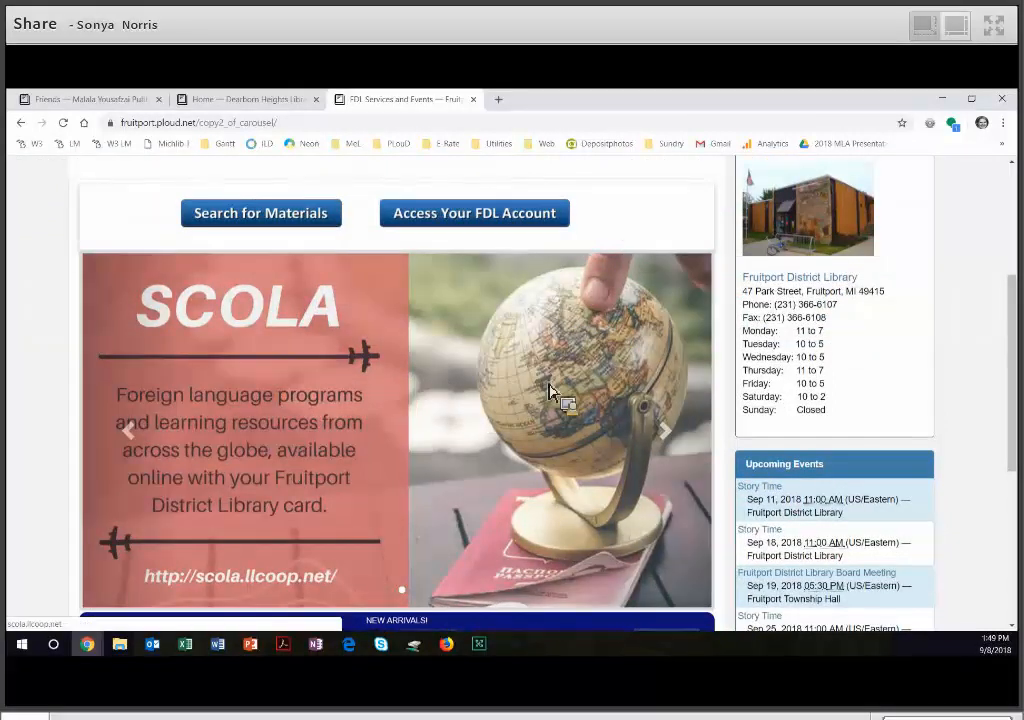
scroll(667, 439, "down", 2)
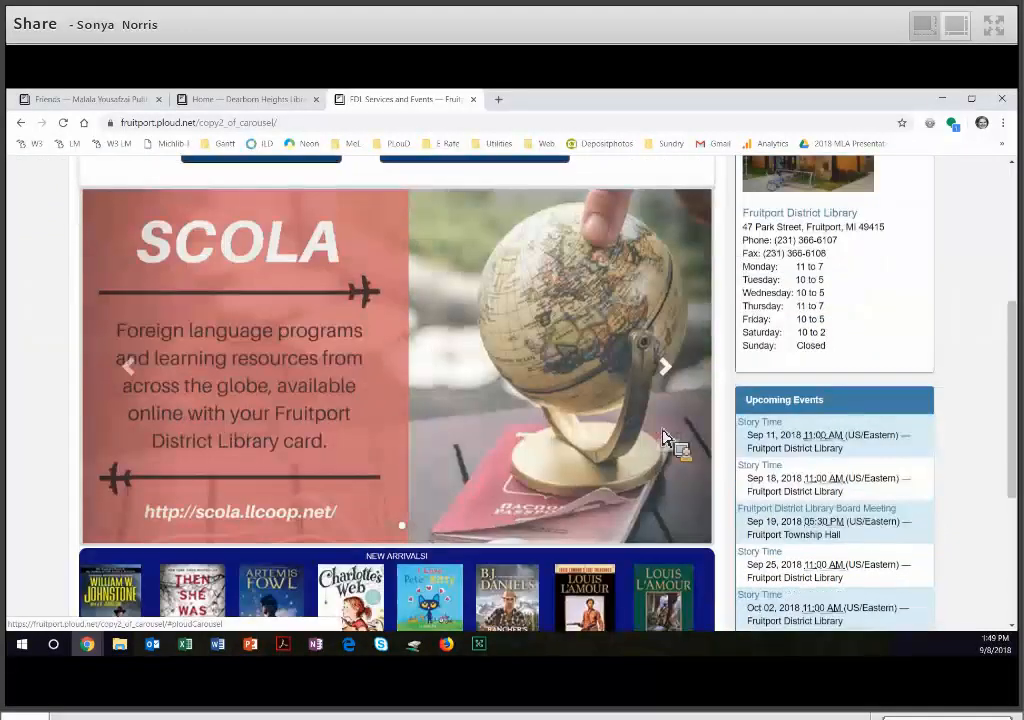
scroll(300, 490, "down", 1)
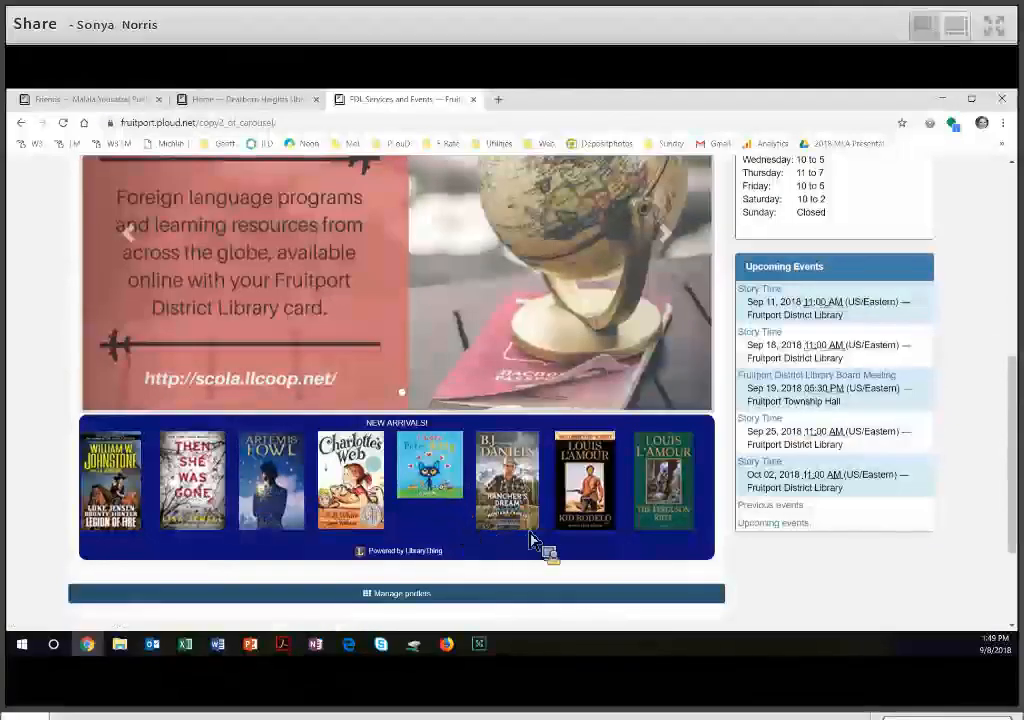
scroll(533, 535, "up", 5)
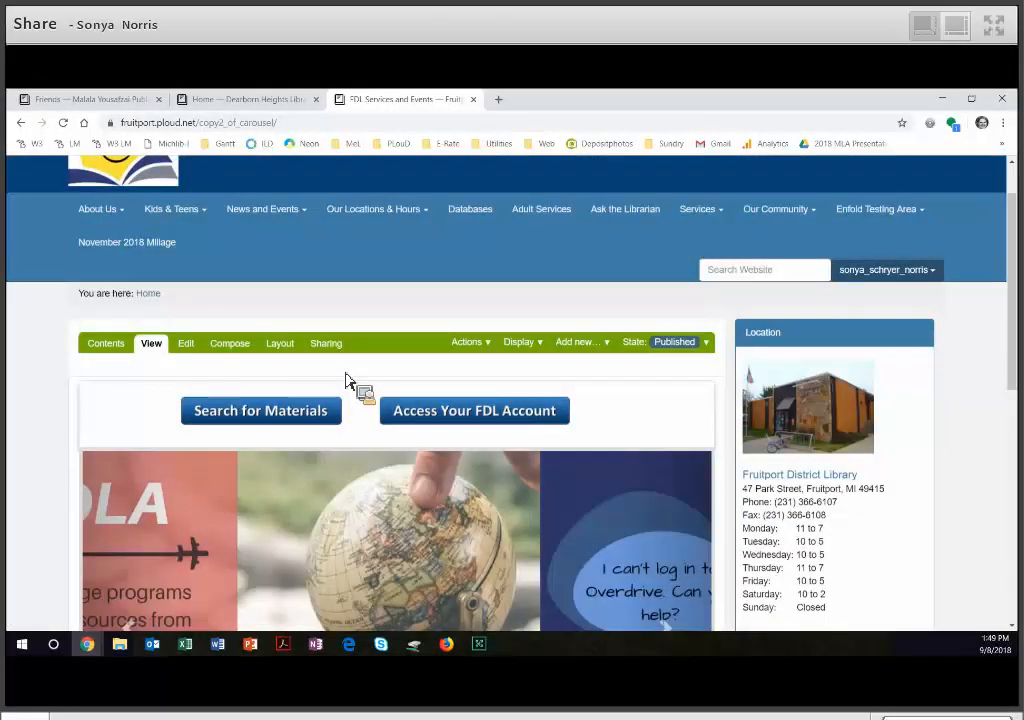
left_click(288, 345)
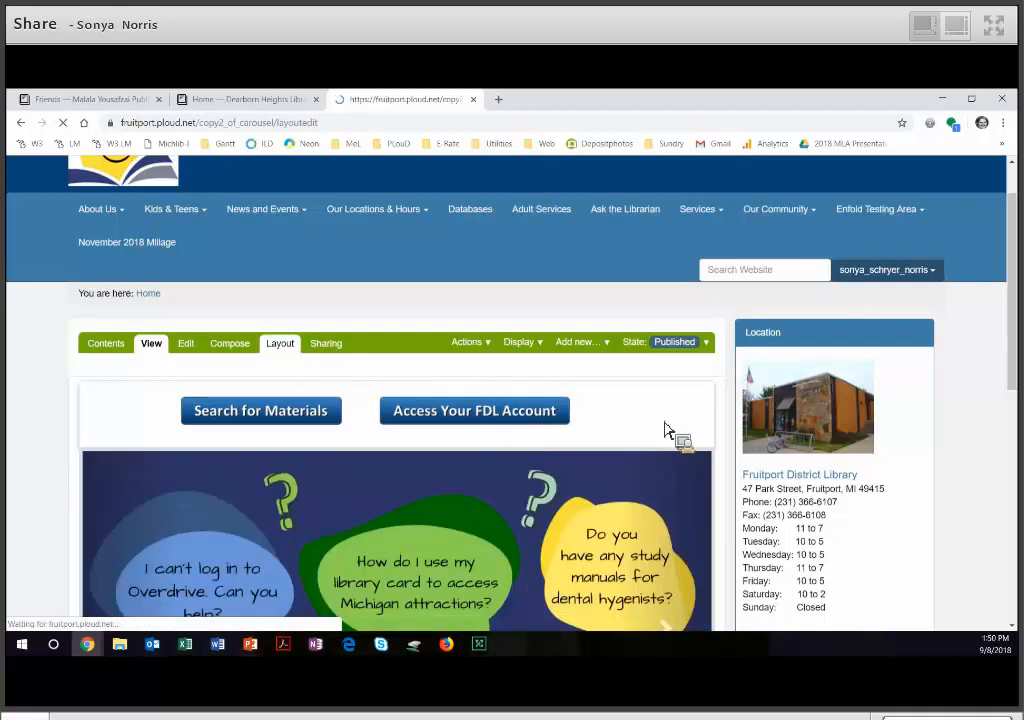
scroll(304, 416, "down", 2)
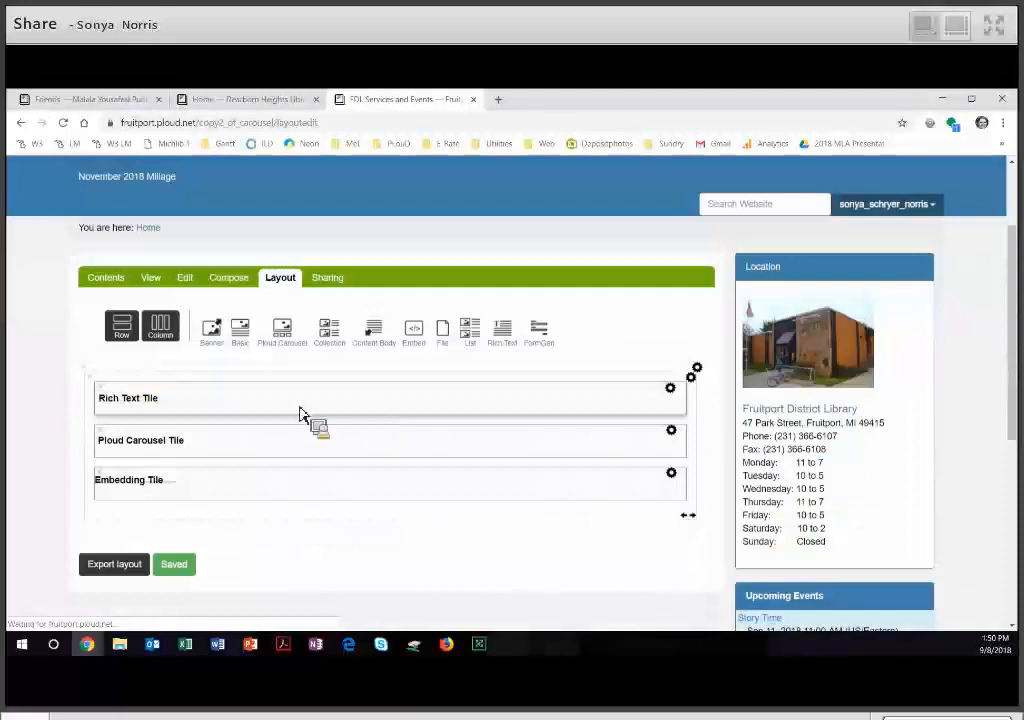